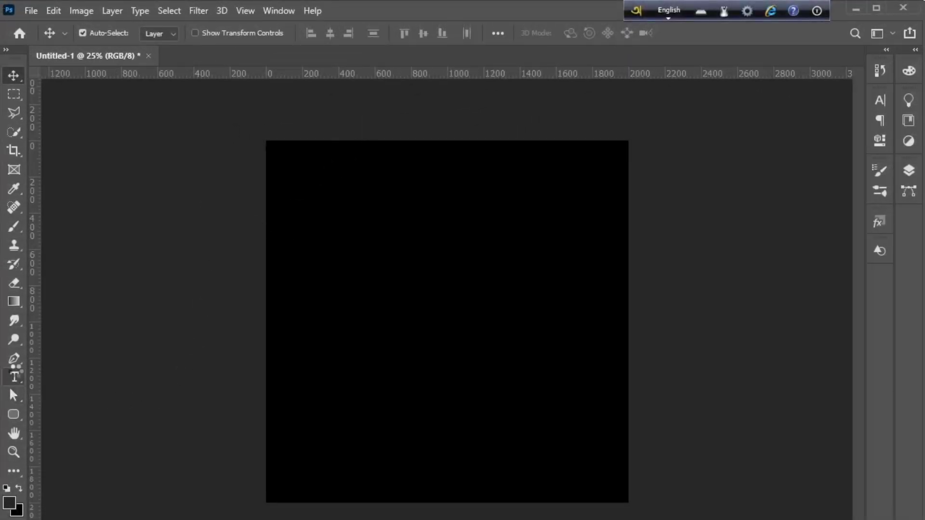
Add the white horizontal text "3D" in LEMON MILK Bold, 100 pt, near the middle of the black canvas.
click(15, 377)
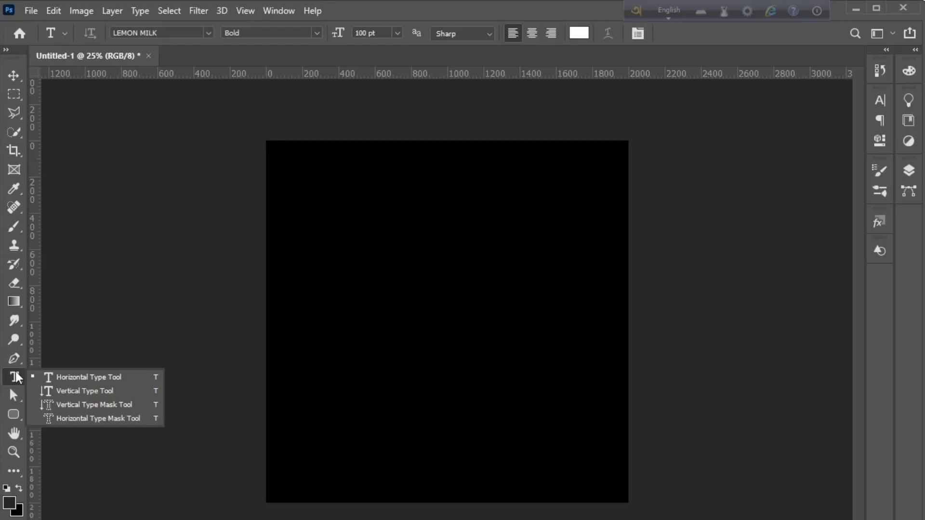
click(53, 377)
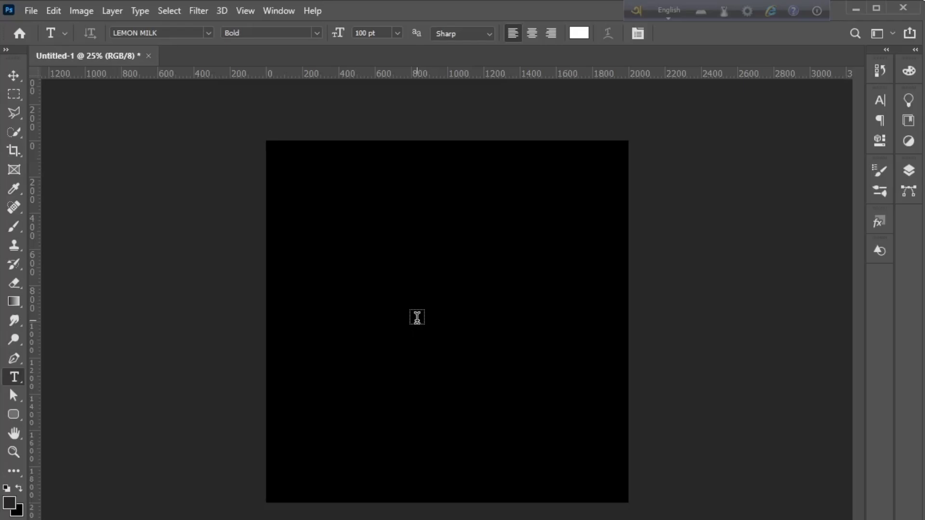
click(417, 318)
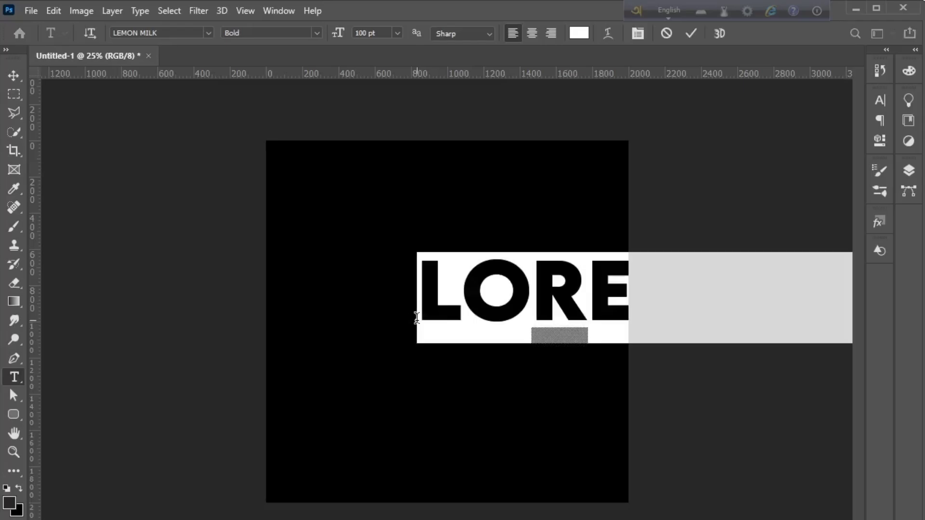
text(3D)
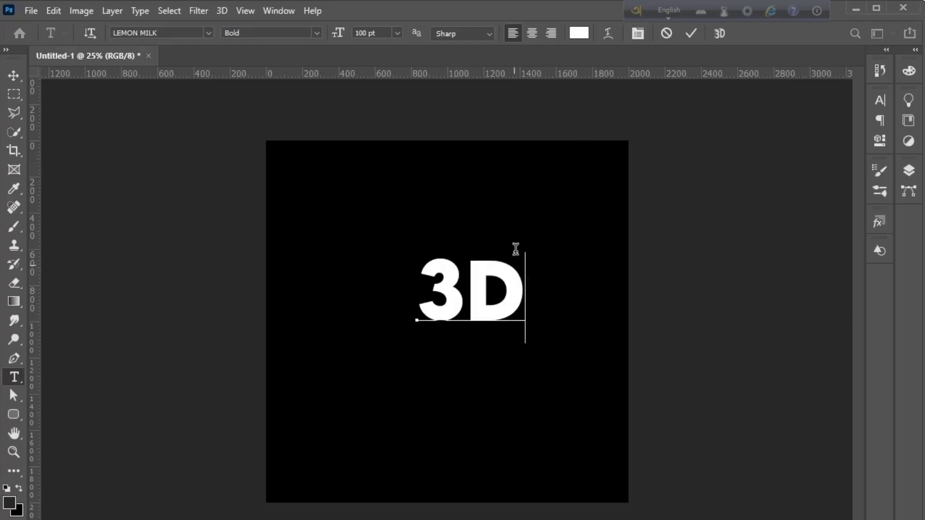
drag(514, 250, 484, 300)
click(689, 29)
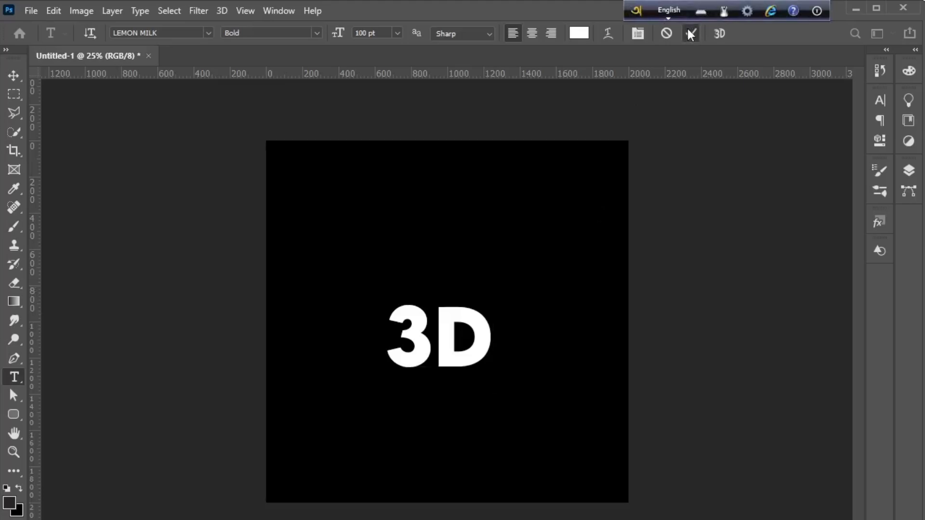
Move the 3D text to the center of the canvas and duplicate its layer.
click(11, 77)
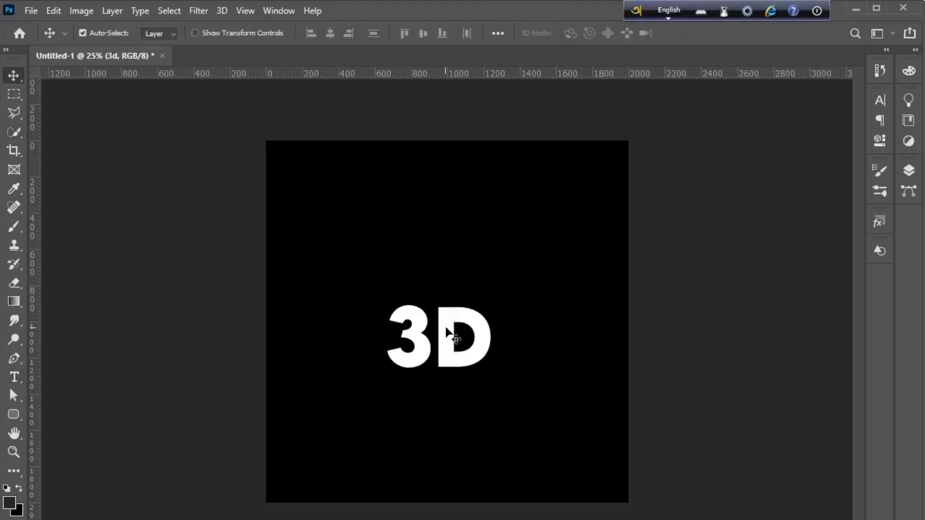
drag(448, 331, 457, 318)
click(908, 170)
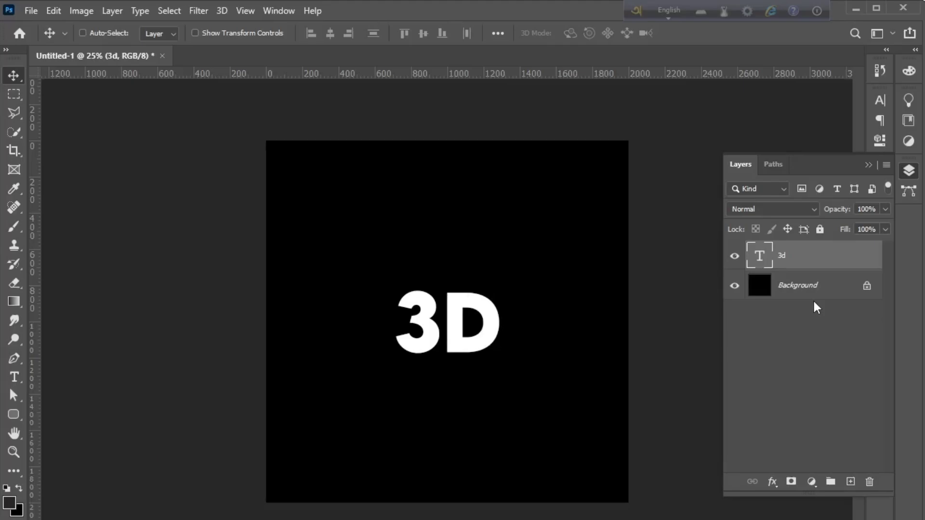
key(ctrl+j)
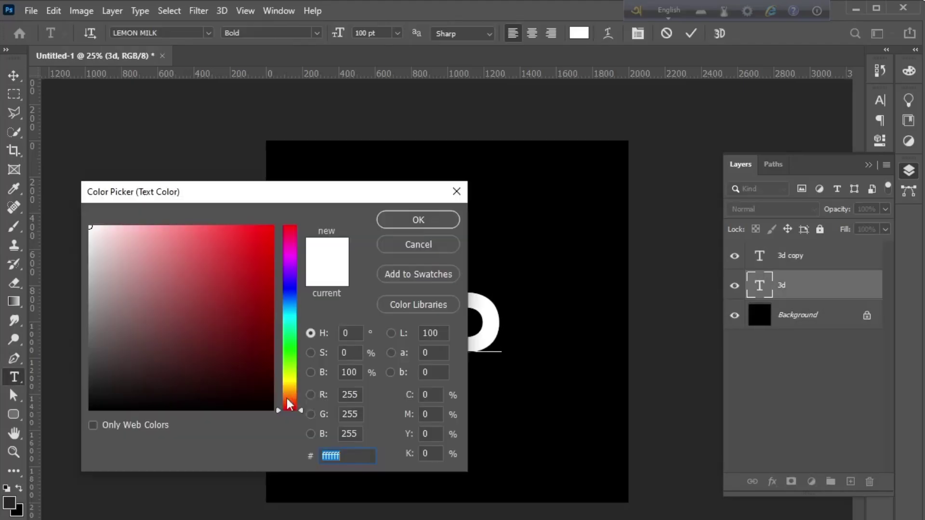
Try to recolor the original 3d text layer below the copy, choosing an orange hue of 35°.
click(289, 393)
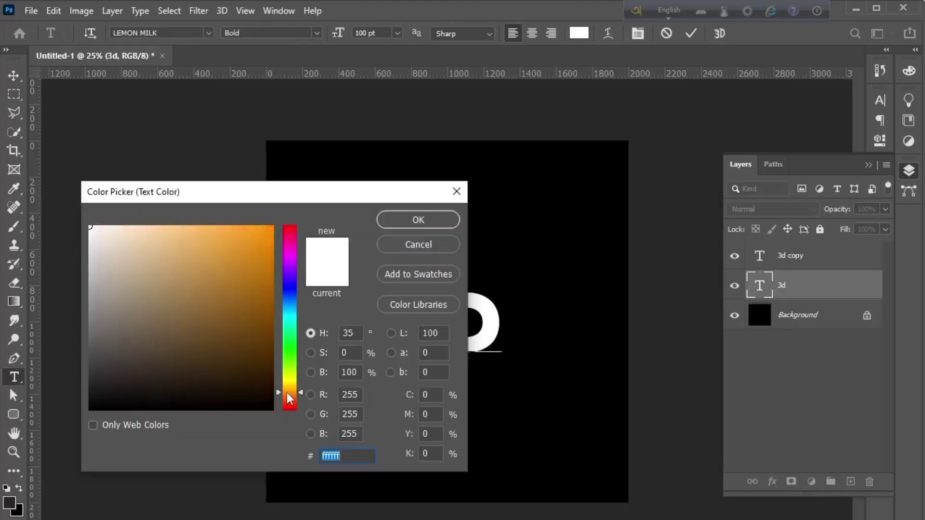
click(418, 221)
click(691, 34)
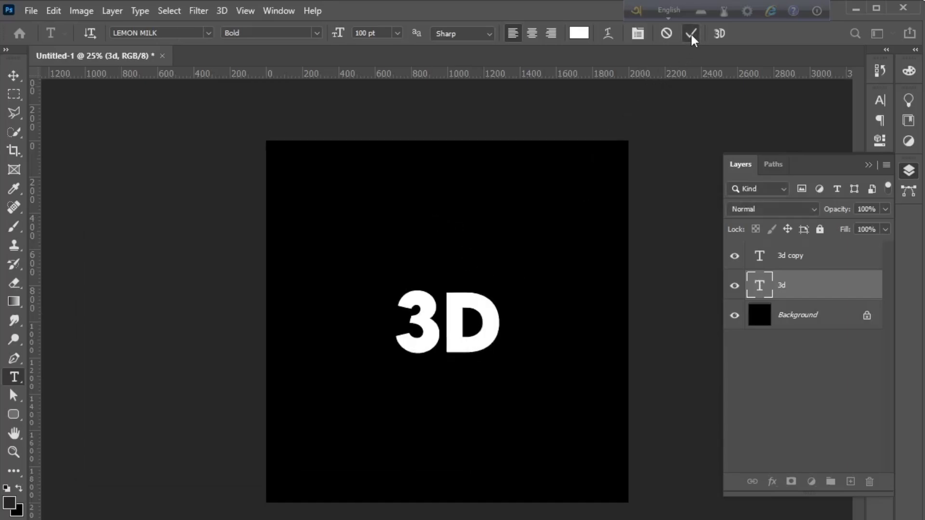
key(v)
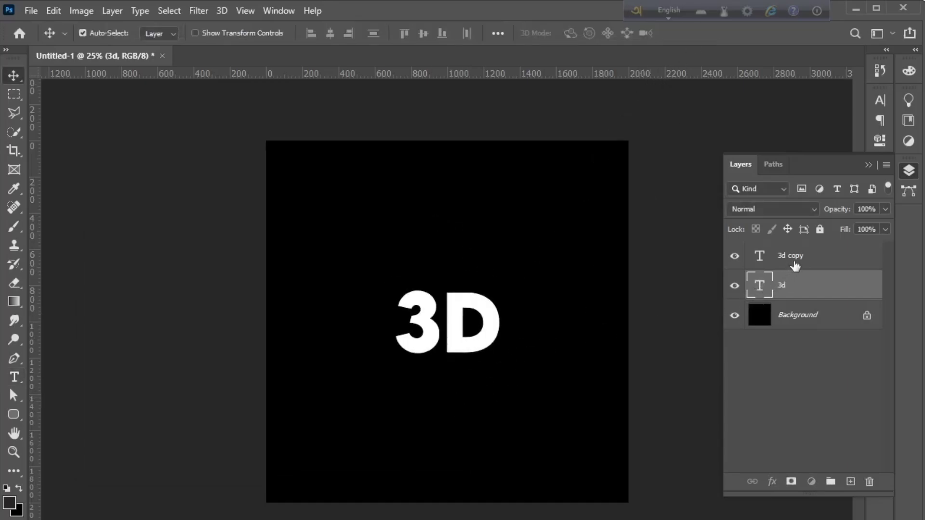
Apply a Gradient Overlay to the 3d copy layer, running from orange at the top to yellow at the bottom.
click(795, 265)
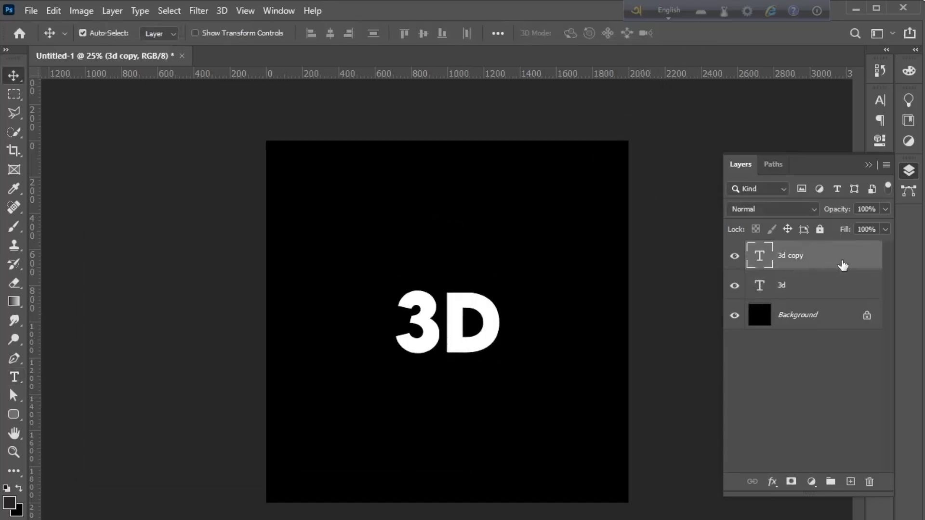
double_click(870, 266)
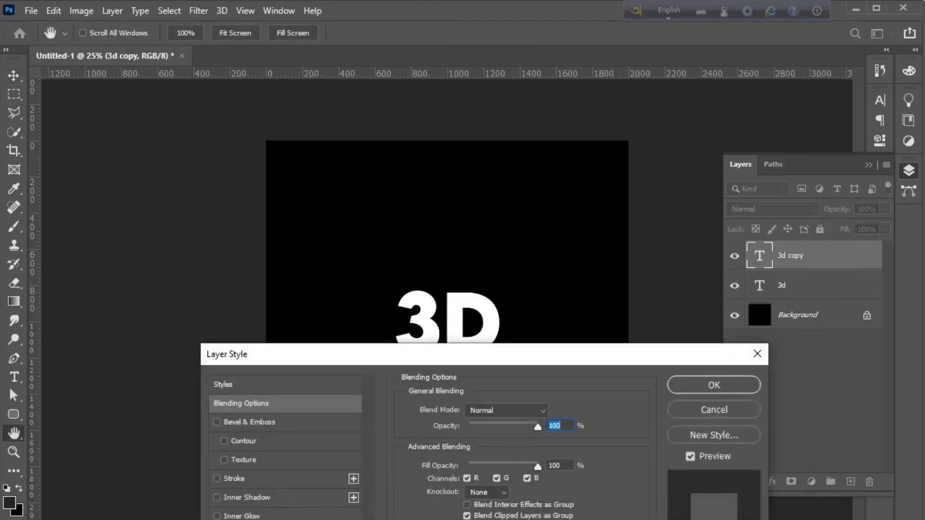
click(251, 519)
drag(486, 357, 450, 300)
click(678, 330)
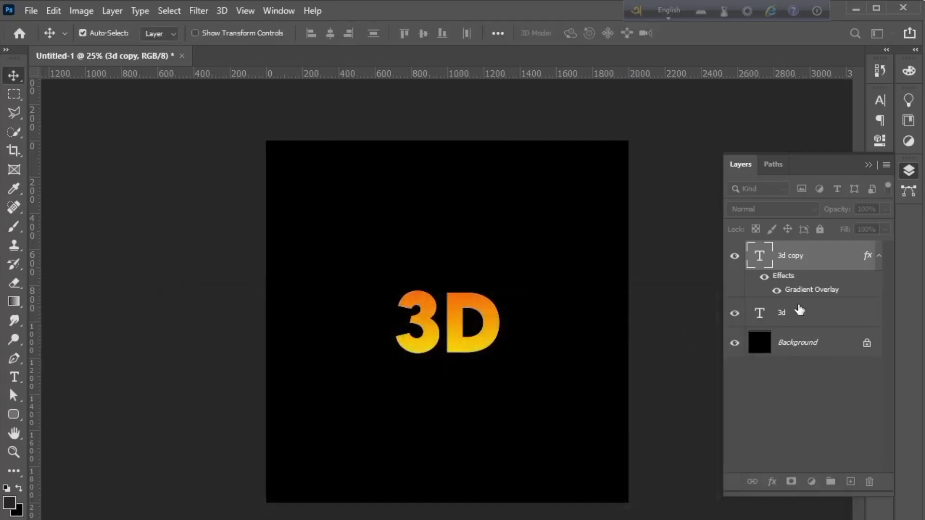
Offset the original 3d text layer about 28 px down and 24 px left behind the gradient copy.
click(800, 314)
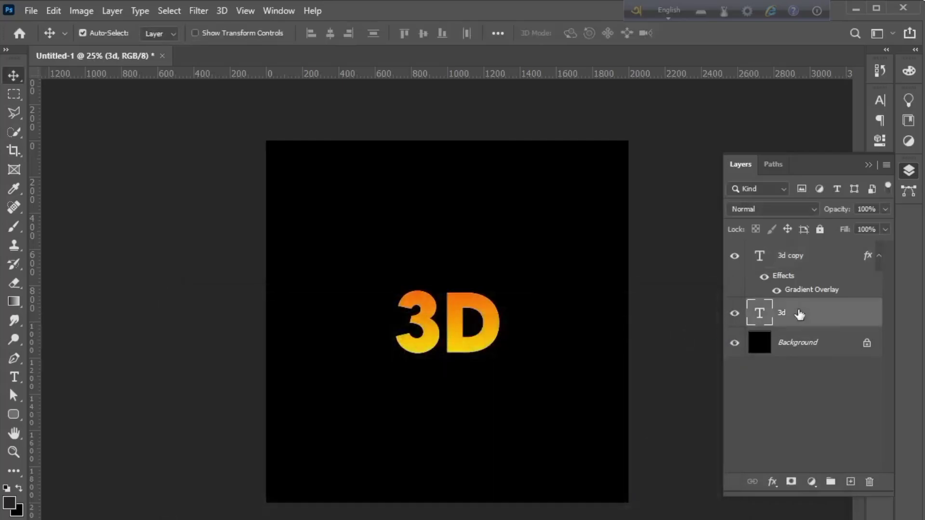
key(Down)
key(Down)
key(Down)
key(Down)
key(Down)
key(Down)
key(Down)
key(Down)
key(Left)
key(Left)
key(Left)
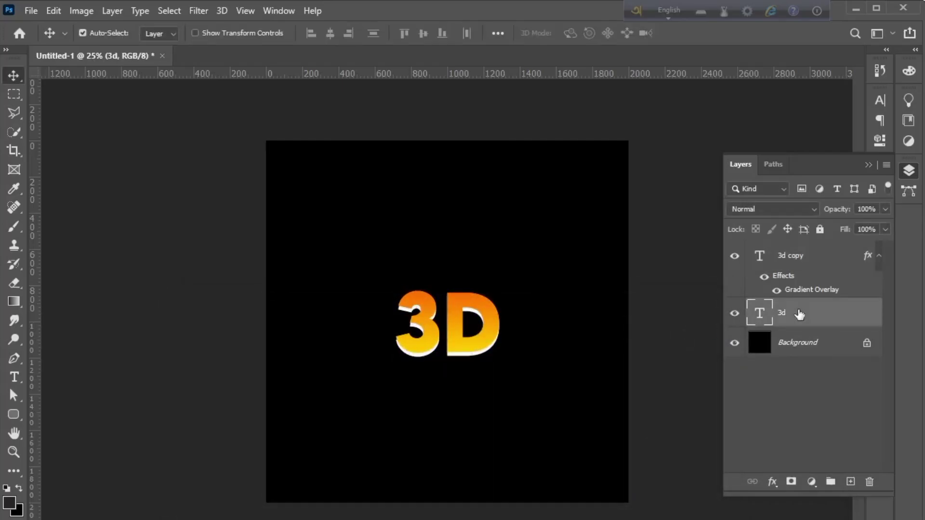
key(Left)
key(Left)
key(Left)
key(Left)
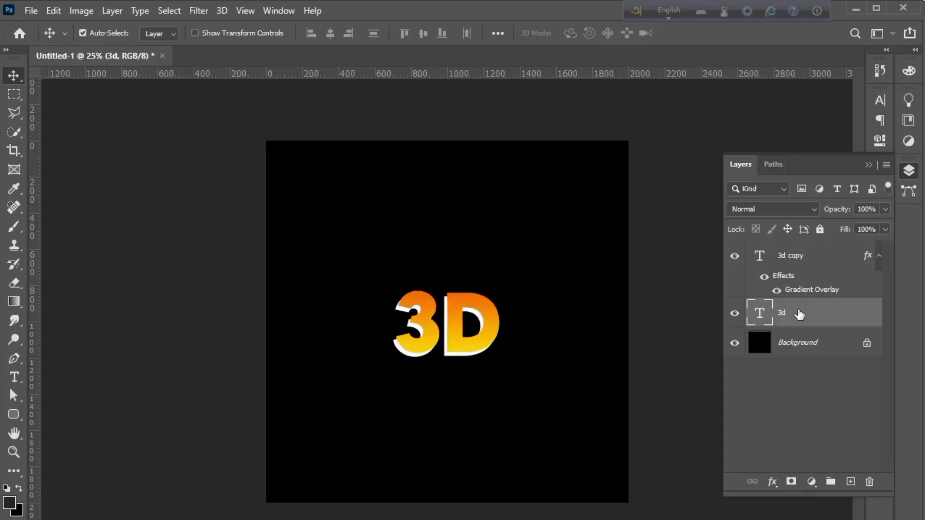
key(Left)
key(Left)
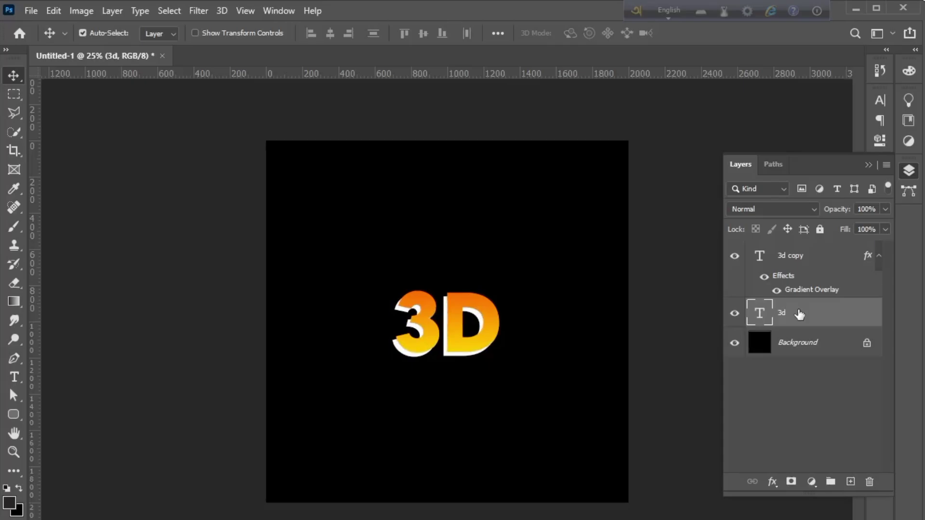
key(Down)
key(Down)
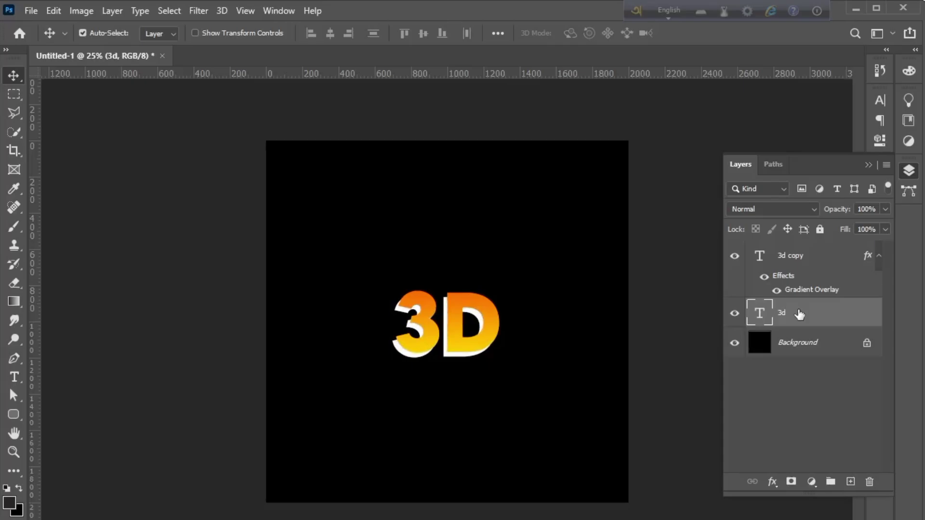
key(Left)
key(Down)
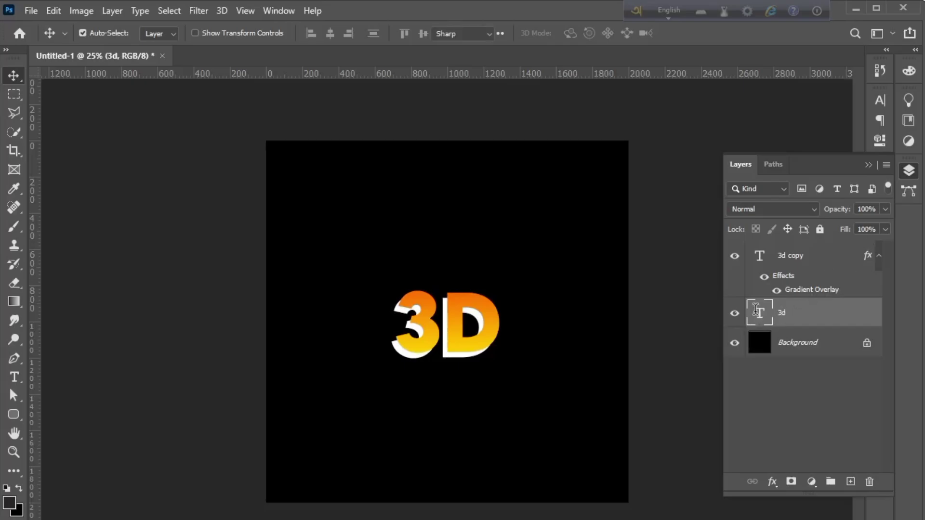
Recolor the original 3d text layer to dark brown 7f4000, based on the orange sampled from the gradient text.
double_click(758, 317)
click(578, 33)
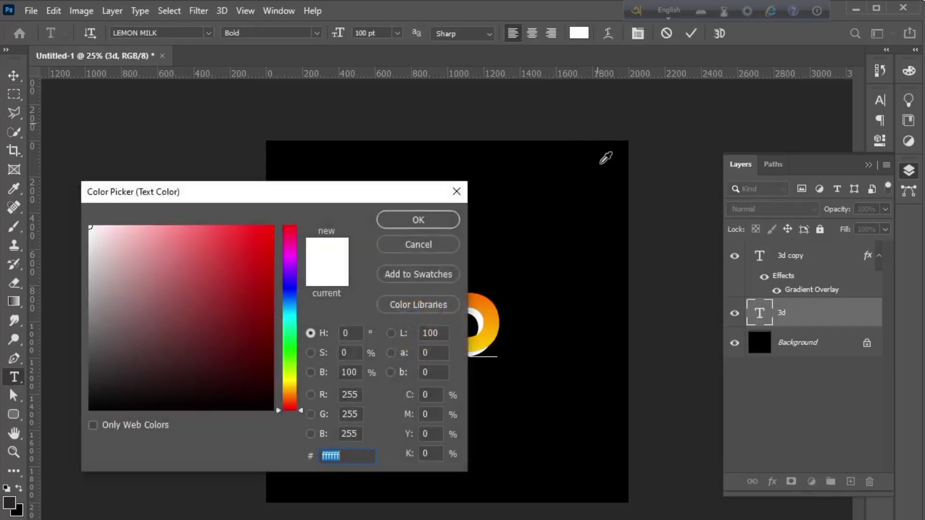
click(492, 298)
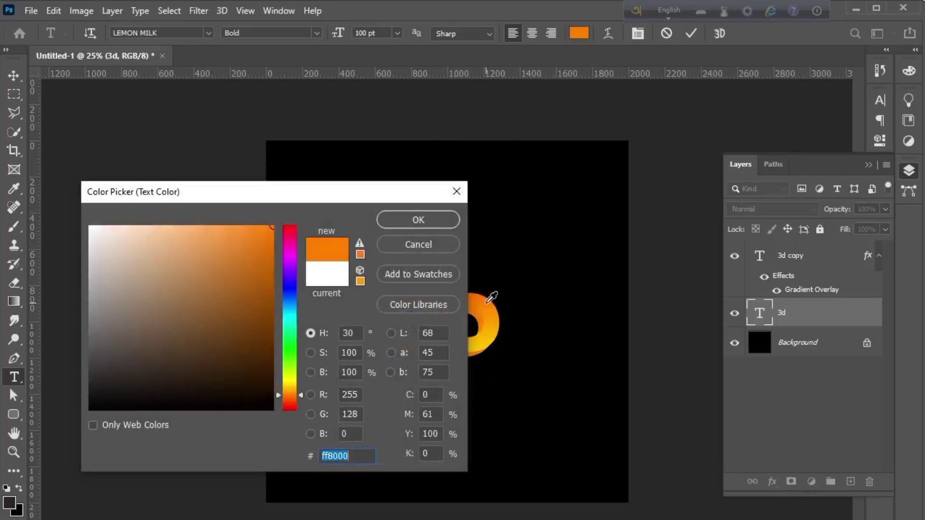
drag(325, 200, 597, 21)
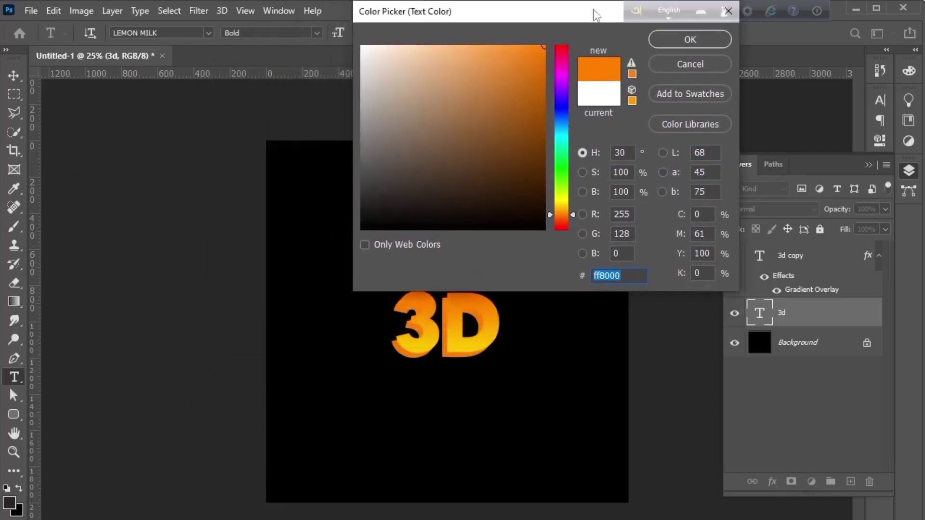
click(544, 138)
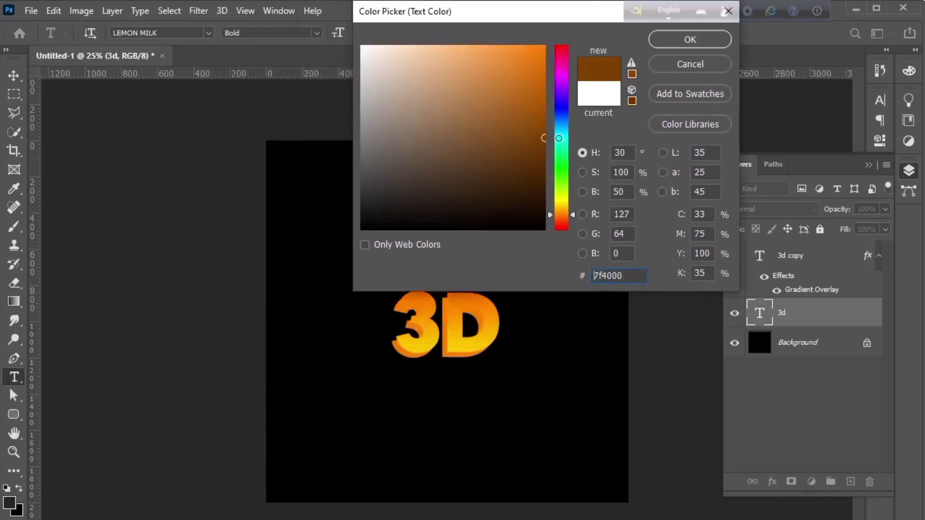
click(543, 145)
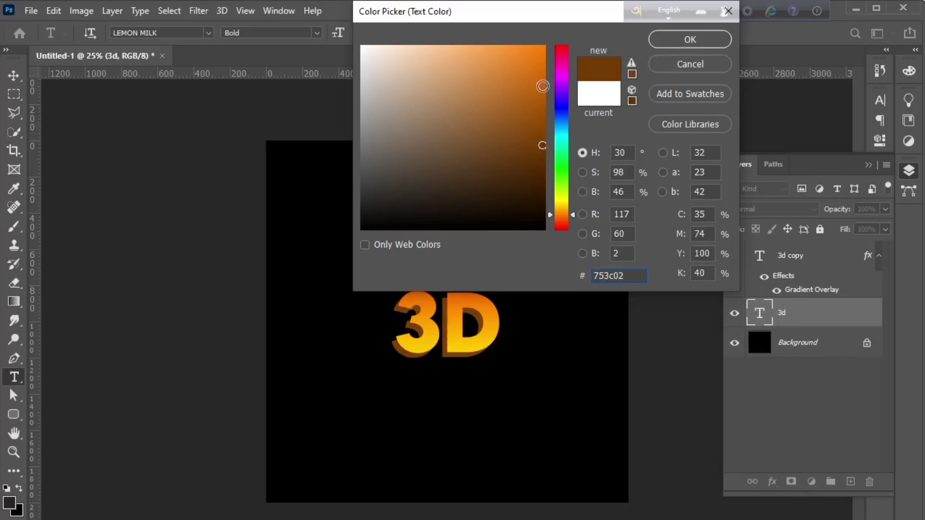
click(543, 110)
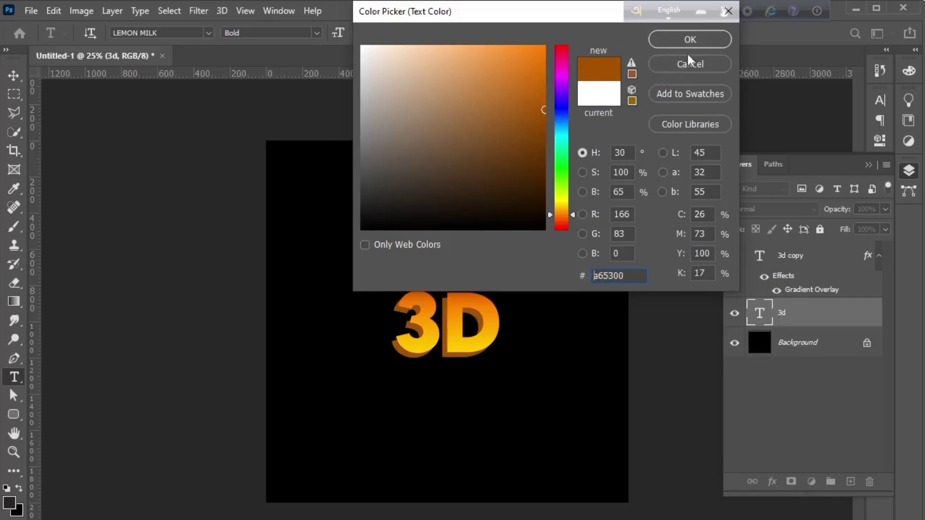
drag(545, 134, 555, 137)
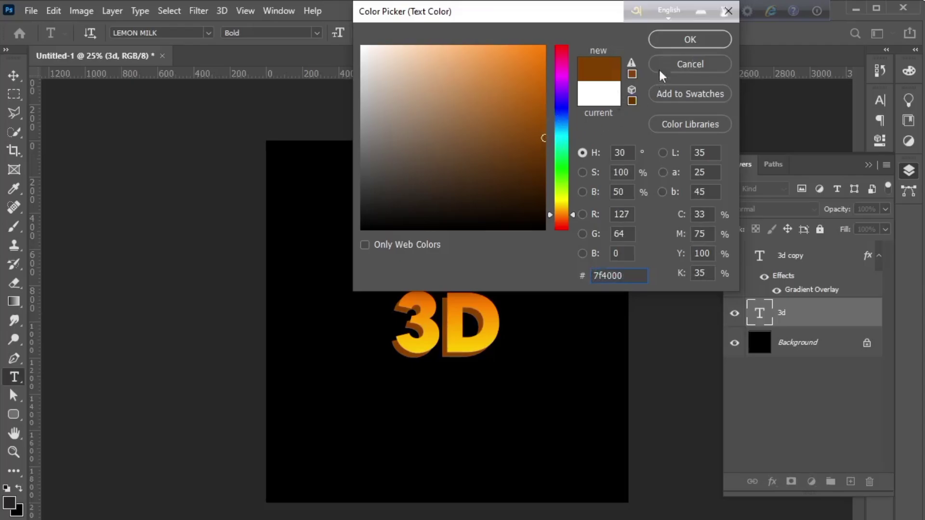
click(678, 41)
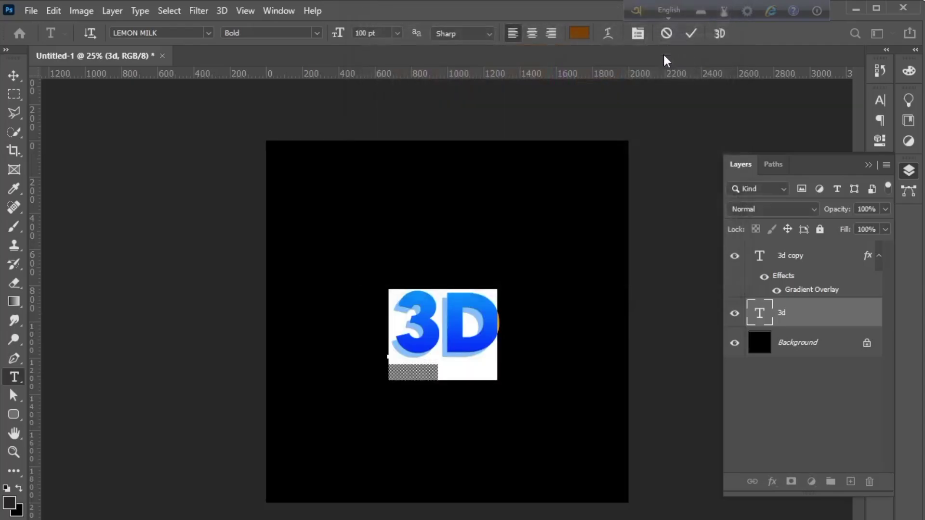
click(690, 33)
key(v)
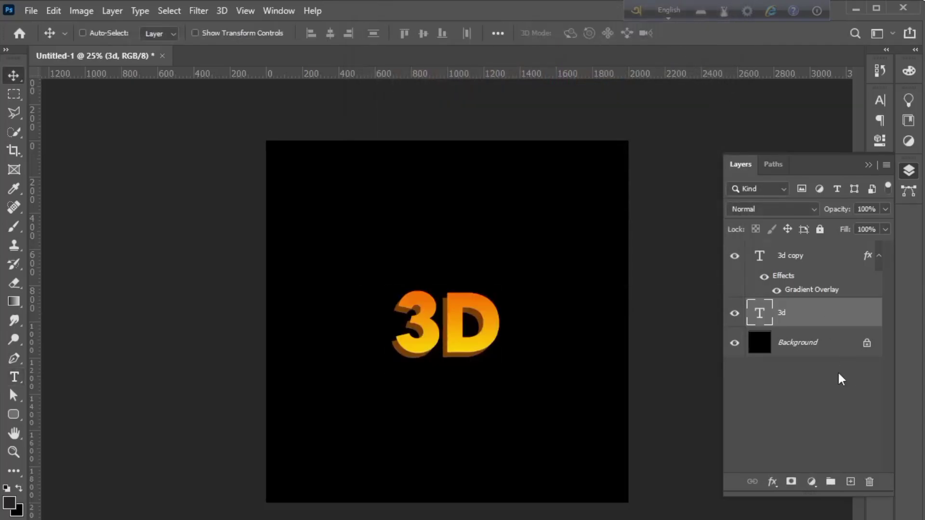
Select the gap between the gradient and brown corners at the 3's middle arm with the Polygonal Lasso.
key(ctrl+plus)
key(ctrl+plus)
key(ctrl+plus)
key(ctrl+plus)
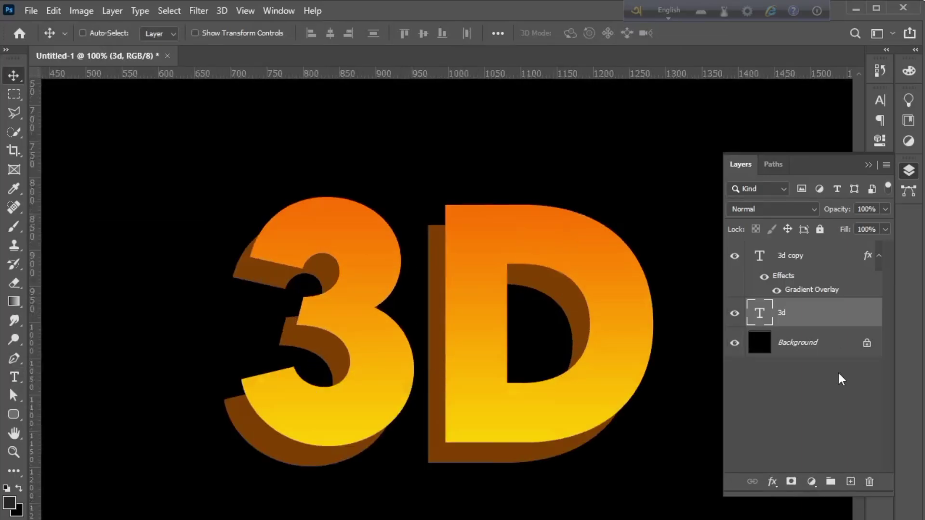
click(18, 115)
right_click(18, 115)
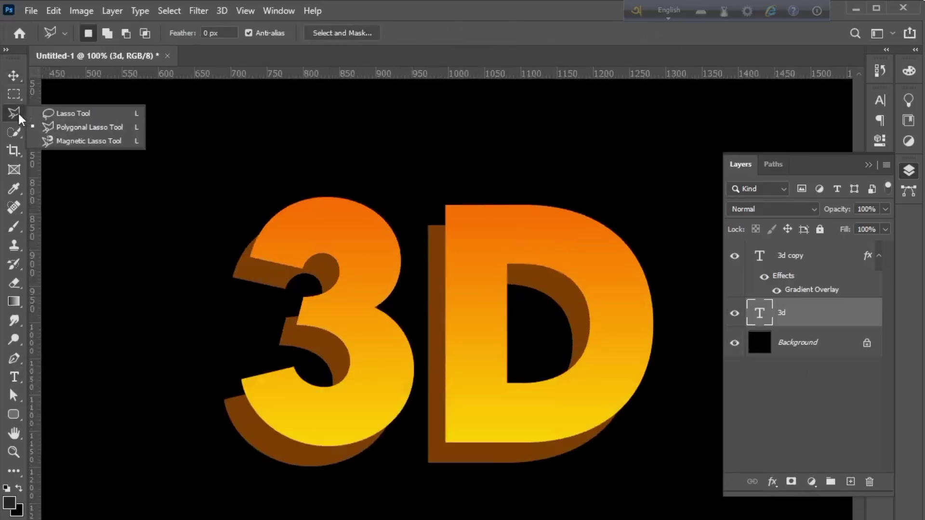
click(88, 127)
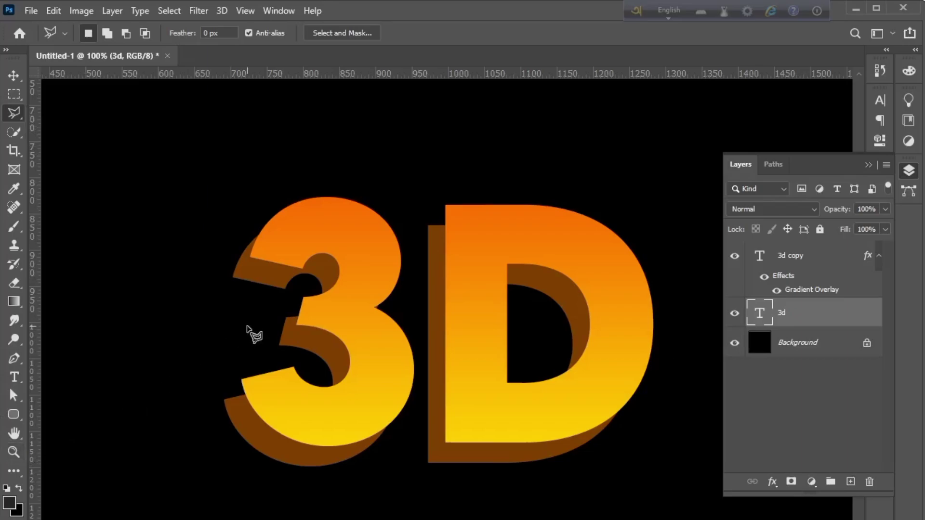
key(ctrl+plus)
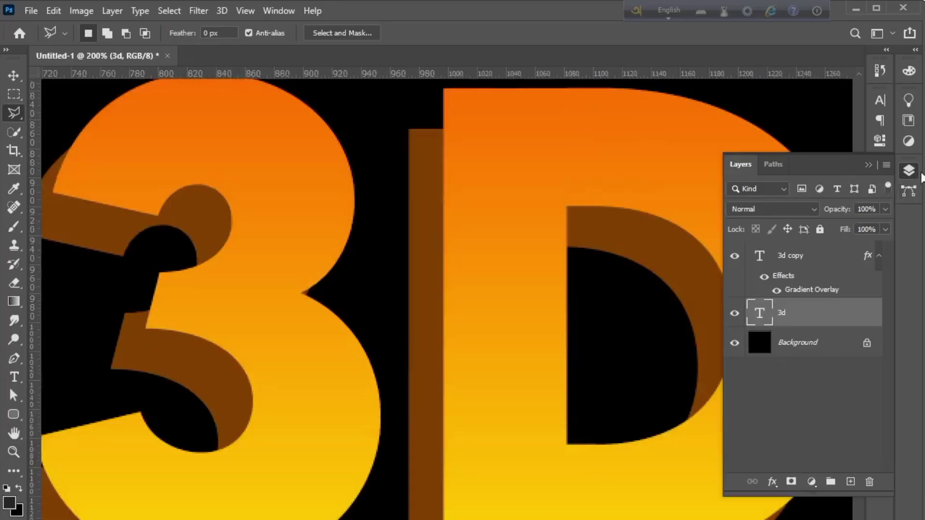
click(909, 171)
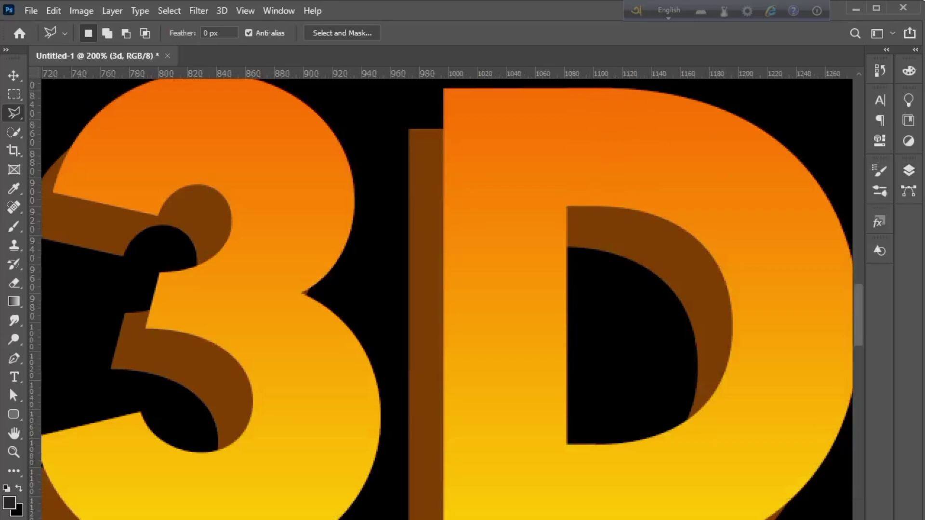
scroll(609, 383, left, 10)
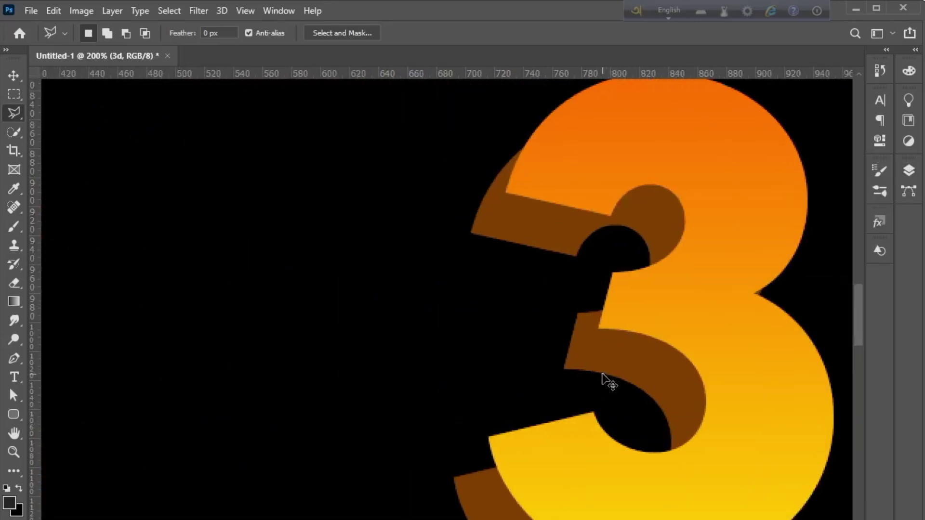
key(ctrl+plus)
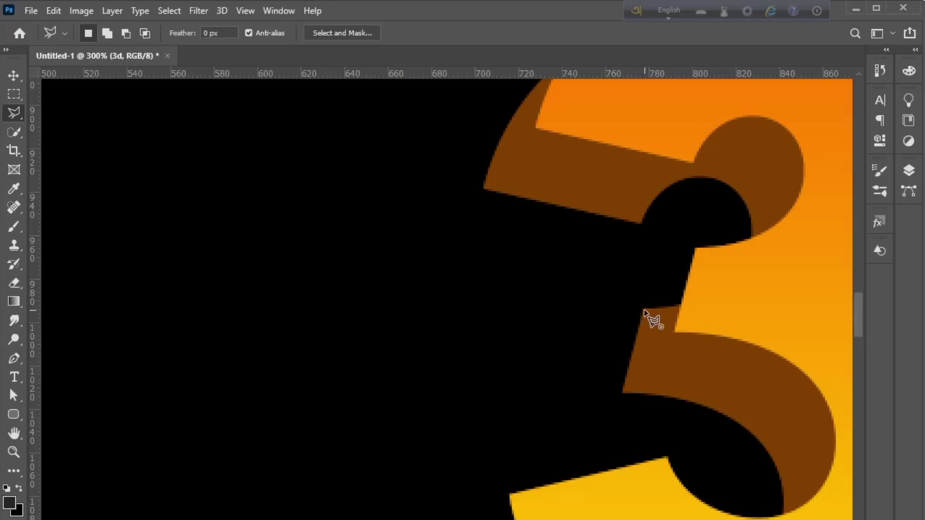
click(645, 310)
click(726, 282)
click(706, 337)
click(628, 392)
click(646, 310)
Add the gap between the gradient and brown corners at the 3's lower-left end to the selection.
drag(861, 308, 857, 342)
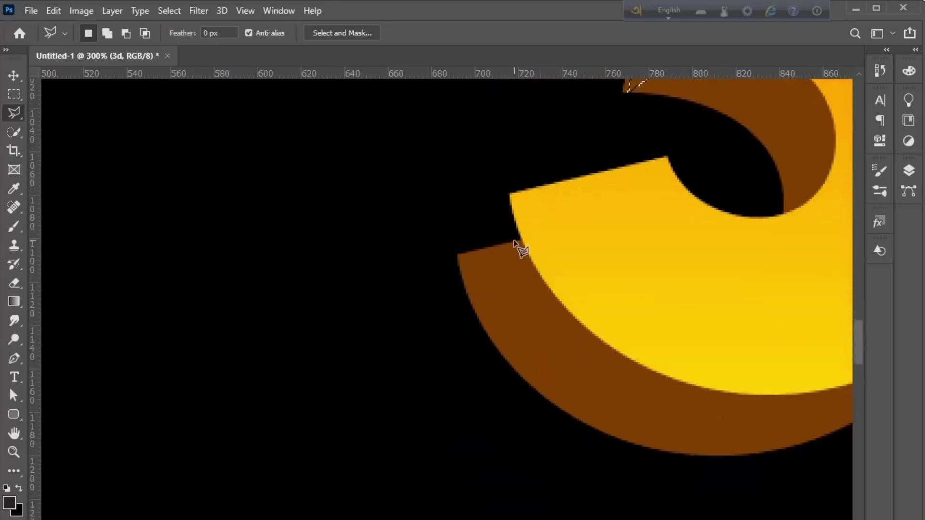
key(shift)
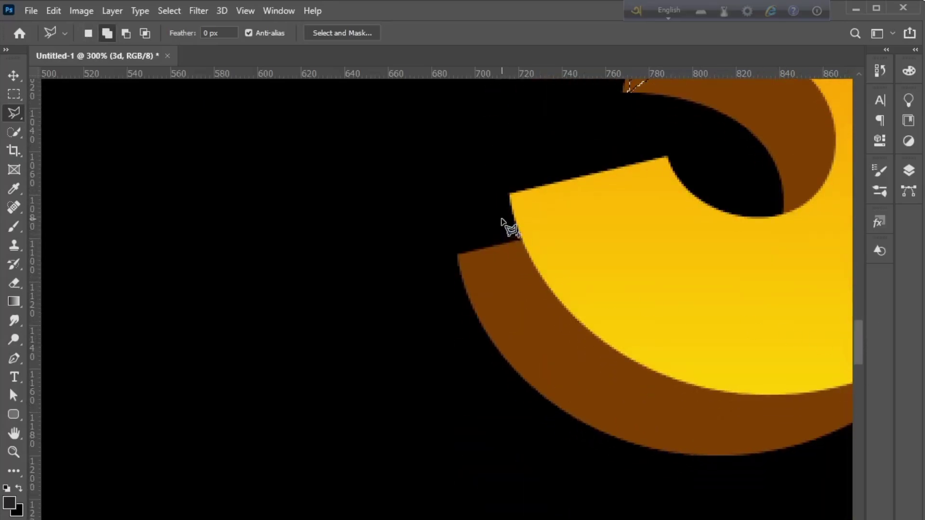
click(458, 255)
click(511, 195)
click(585, 231)
click(570, 281)
click(506, 304)
click(458, 255)
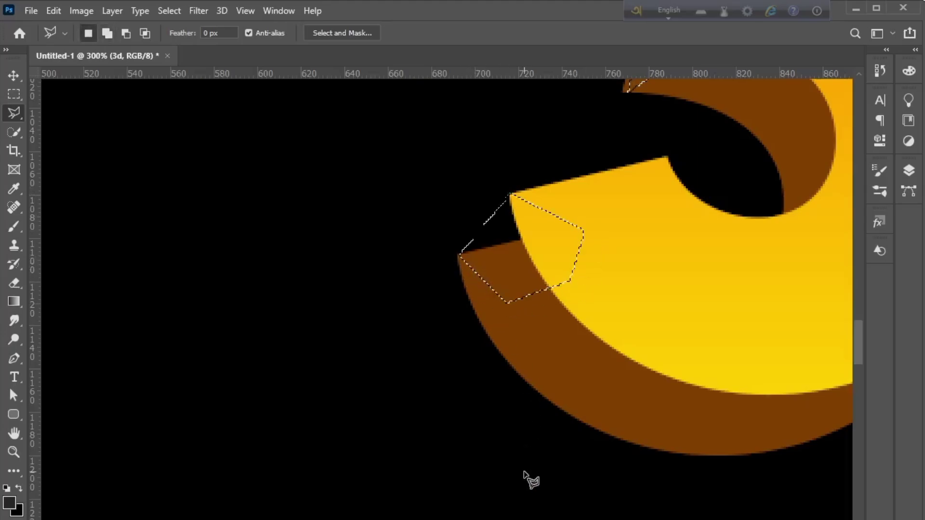
Add the gap between the gradient and brown corners at the D's upper-left to the selection.
scroll(530, 479, right, 10)
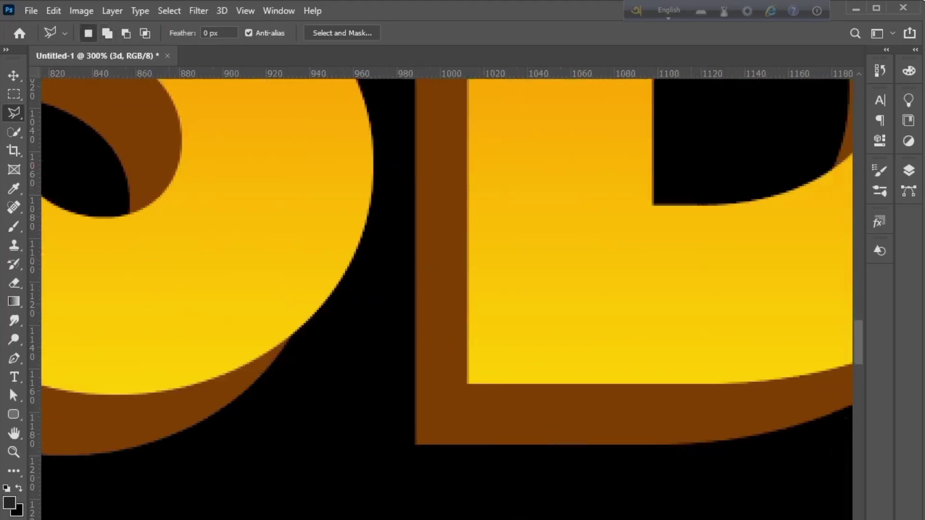
scroll(748, 355, right, 3)
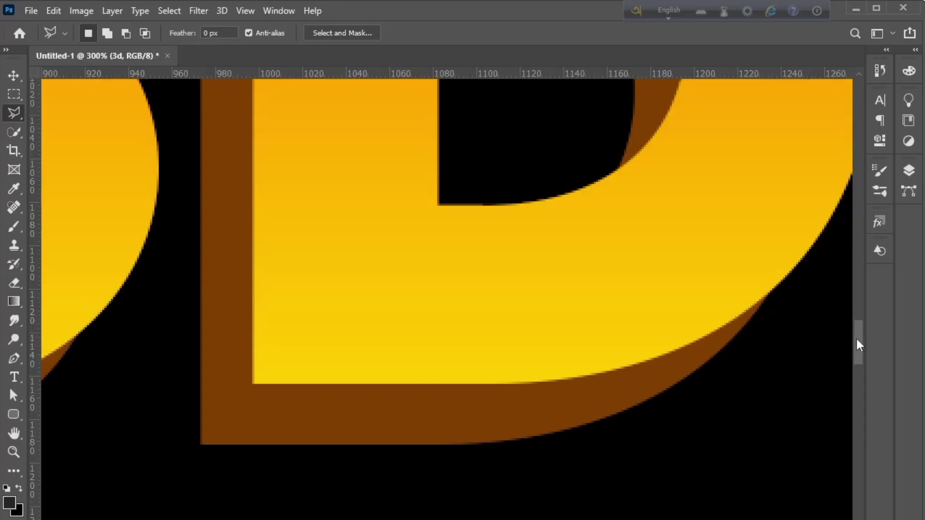
drag(857, 339, 861, 290)
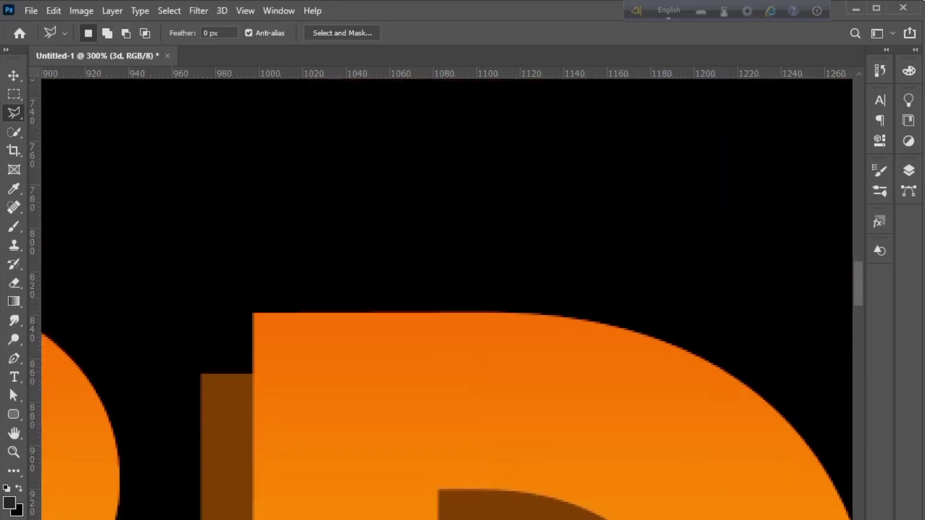
scroll(446, 299, left, 5)
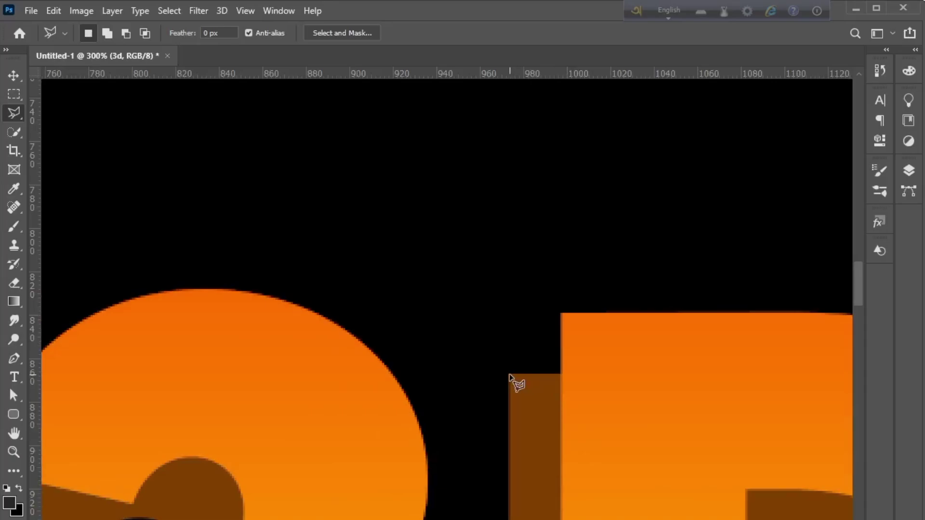
key(shift)
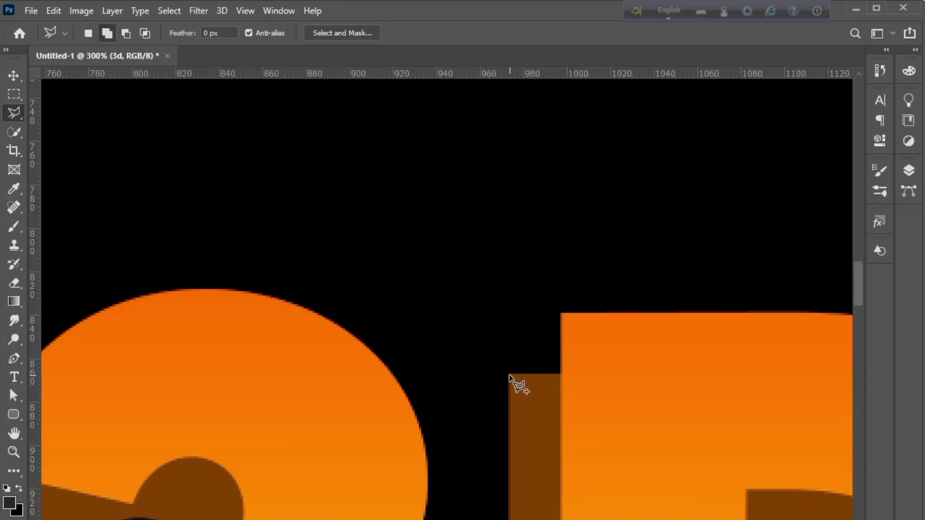
click(510, 375)
click(598, 426)
click(510, 376)
Fill the selected corner gaps with a Solid Color layer in brown 804000, sampled from the D's extruded side.
key(ctrl+minus)
key(ctrl+minus)
key(ctrl+minus)
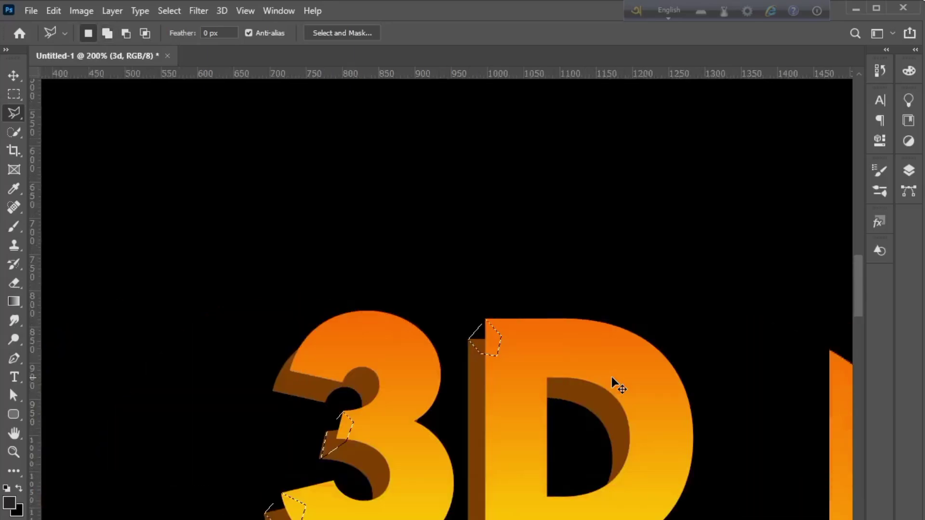
key(ctrl+minus)
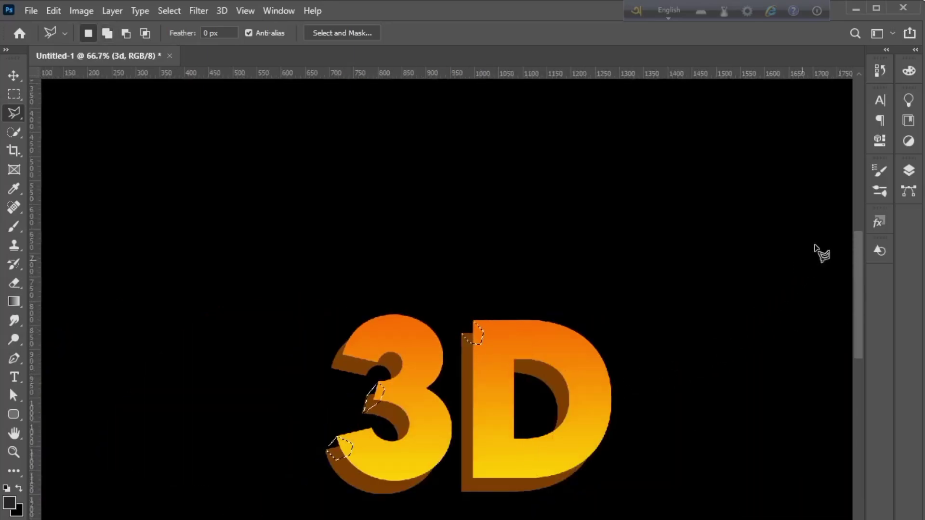
click(909, 170)
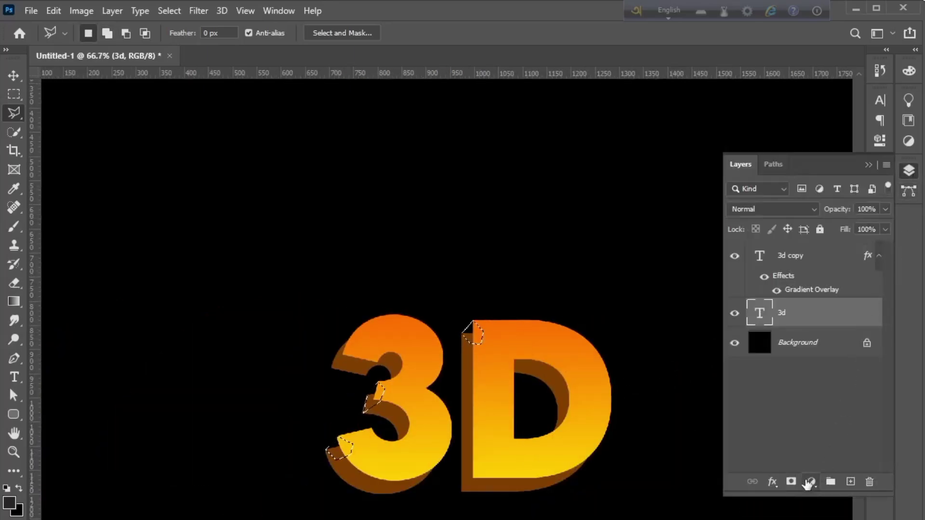
click(812, 482)
click(853, 226)
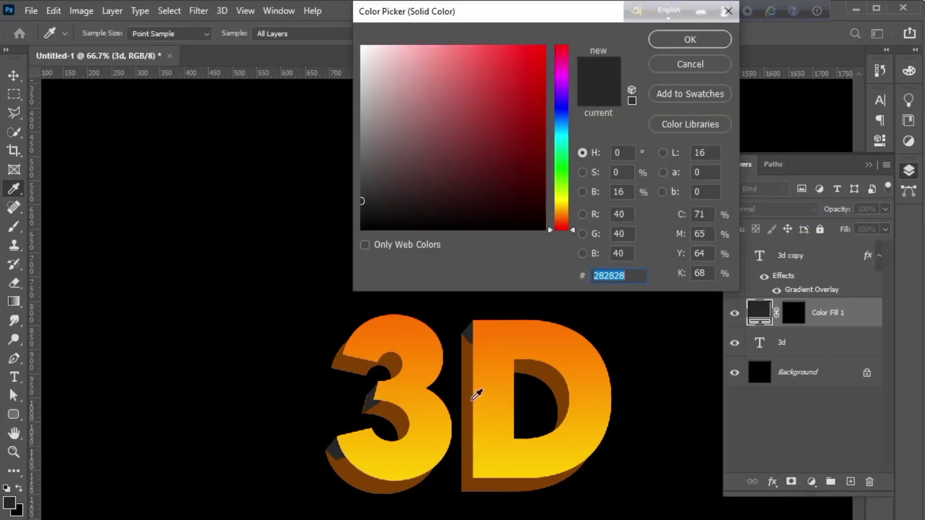
click(467, 379)
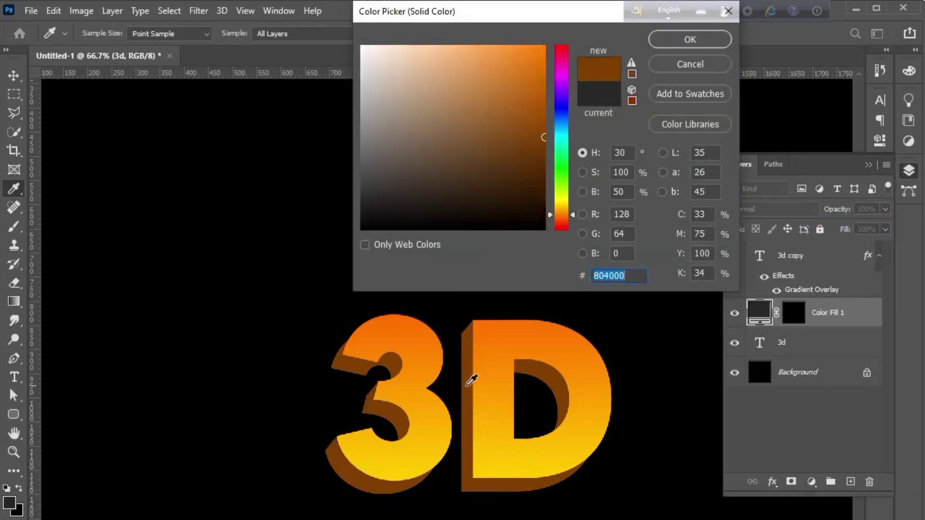
click(690, 41)
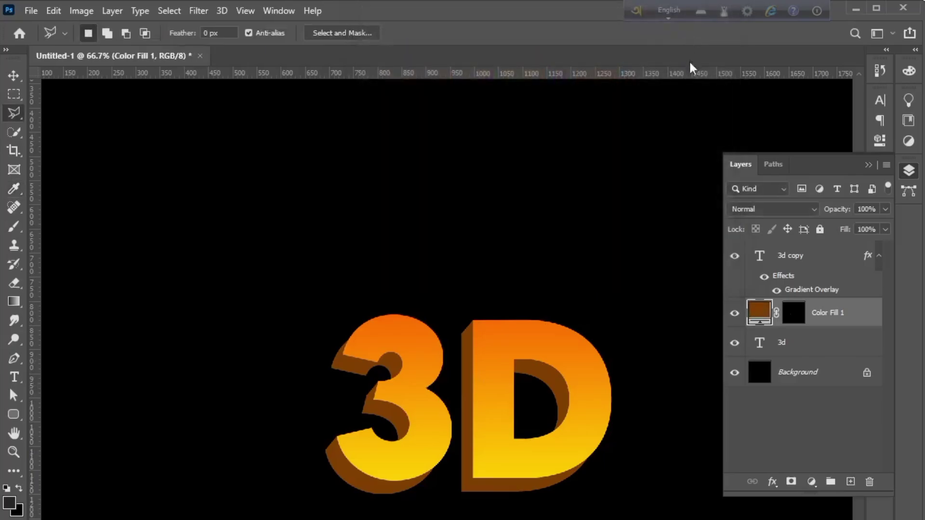
Convert the brown 3d text layer and the Color Fill 1 layer together into one smart object.
click(835, 340)
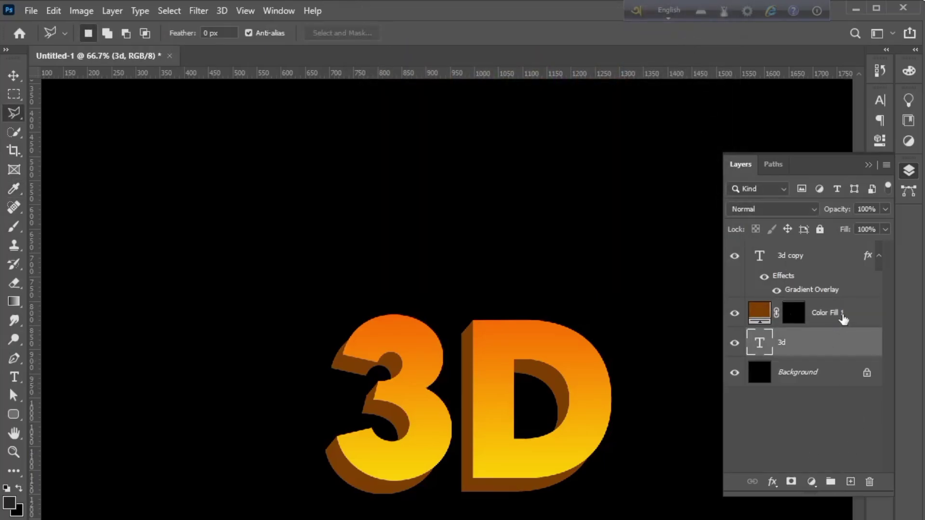
shift+click(841, 313)
right_click(842, 313)
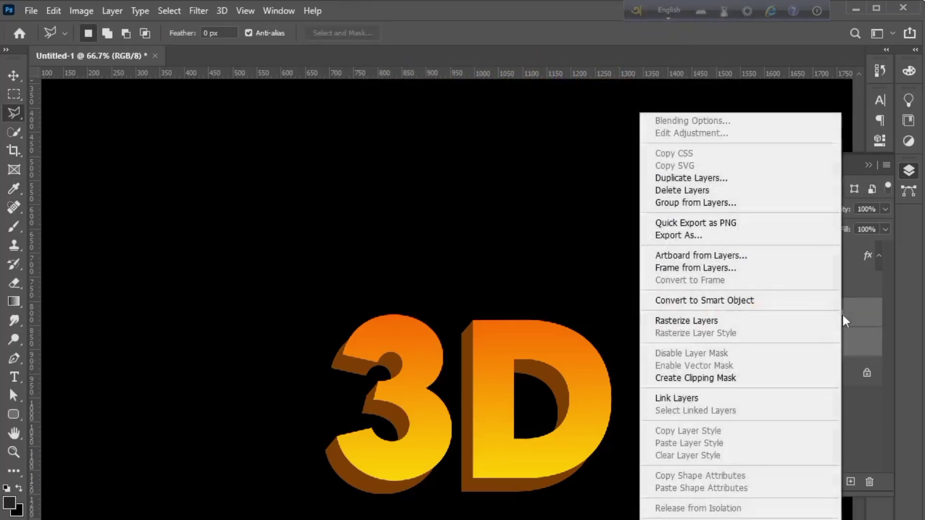
click(738, 300)
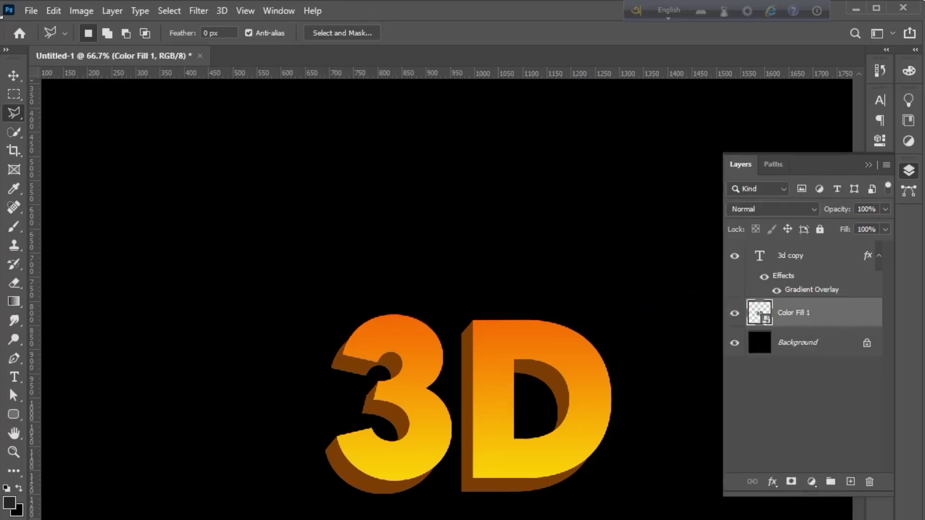
Add a new empty layer above the smart object and reshape the flattened soft brush tip into a round one.
click(850, 483)
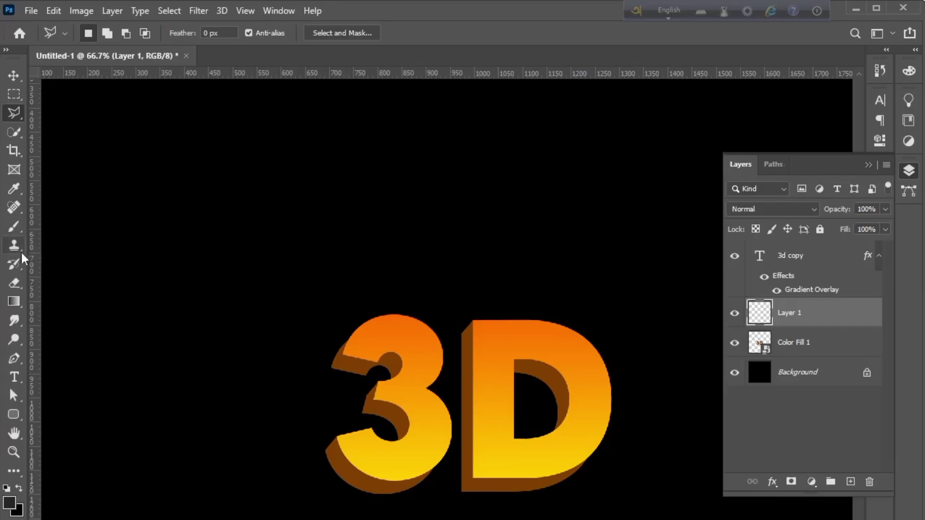
drag(16, 227, 80, 227)
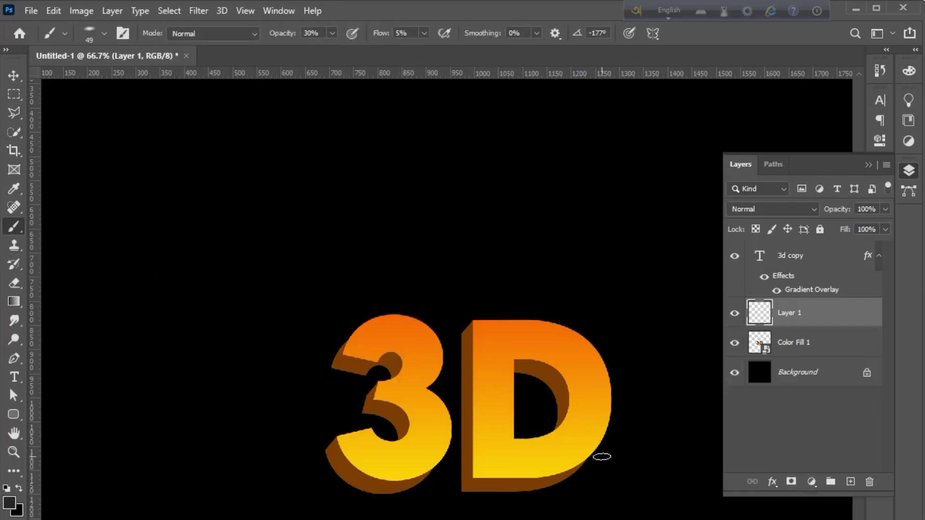
right_click(524, 359)
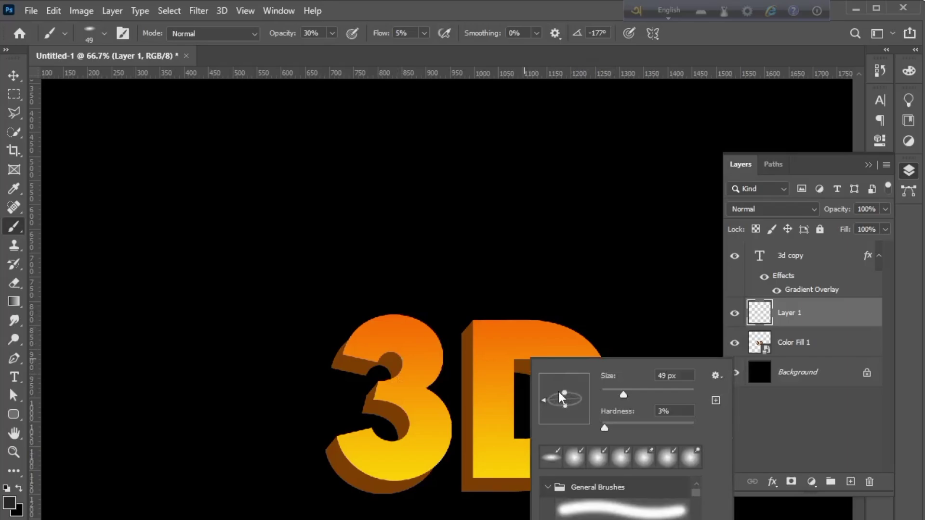
drag(563, 388, 562, 376)
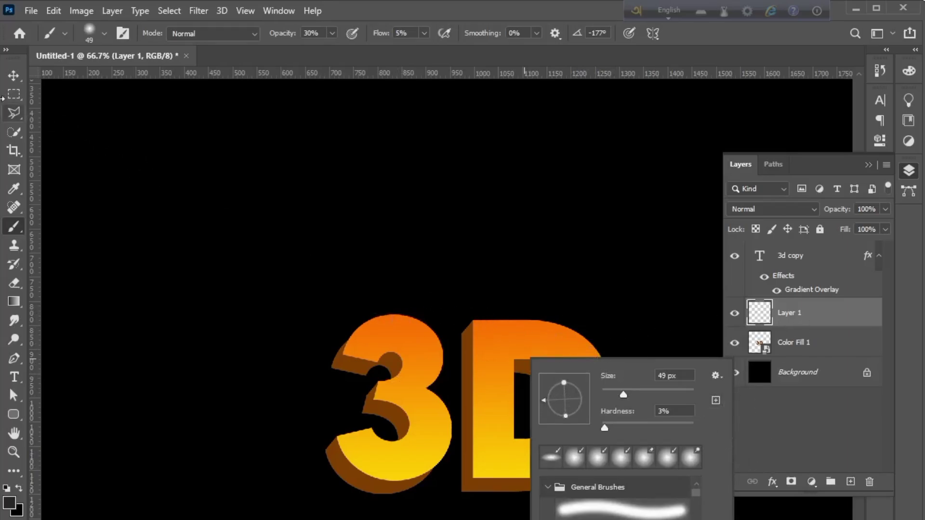
click(14, 76)
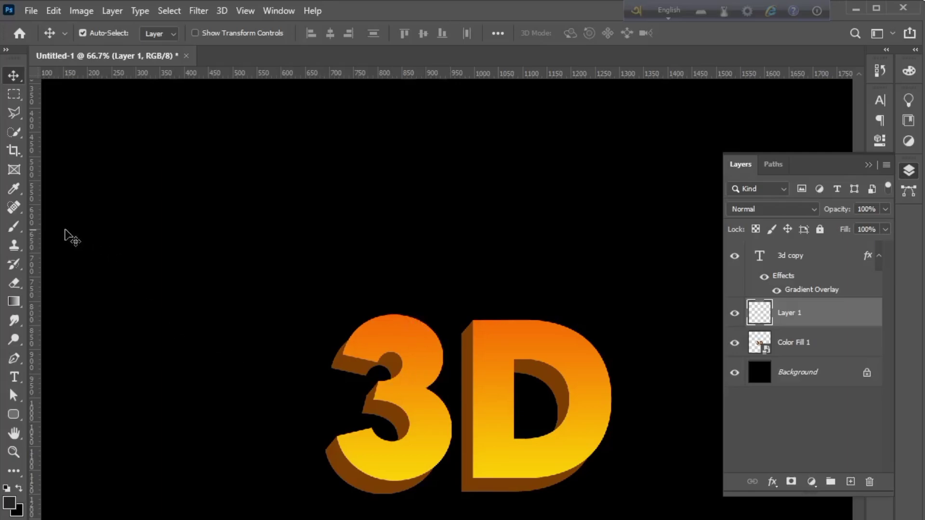
drag(13, 226, 102, 231)
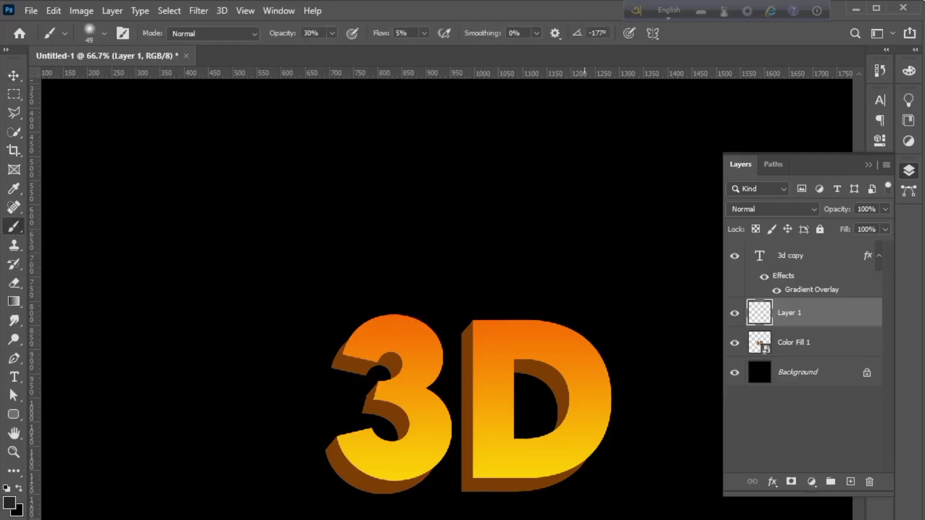
Darken the foreground color from the extrusion's brown to 462300 for the shading brush.
key(ctrl+plus)
key(ctrl+plus)
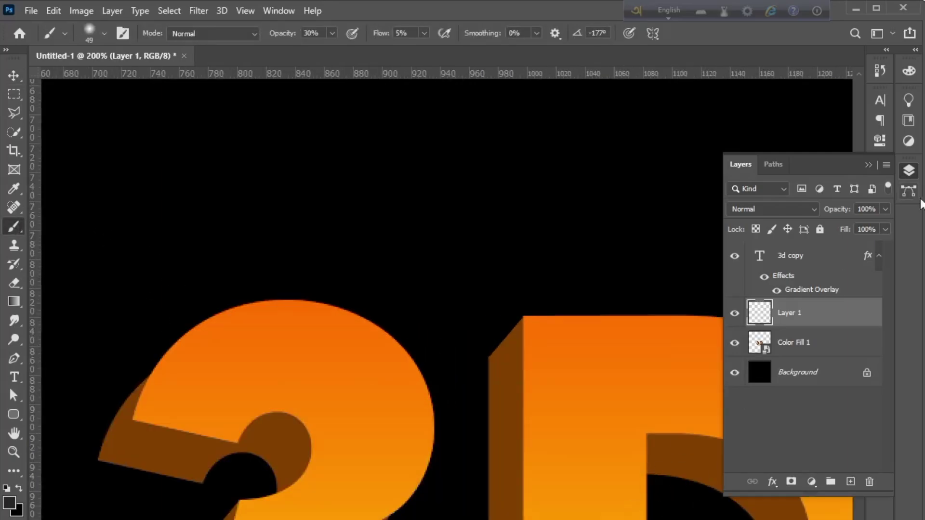
click(903, 176)
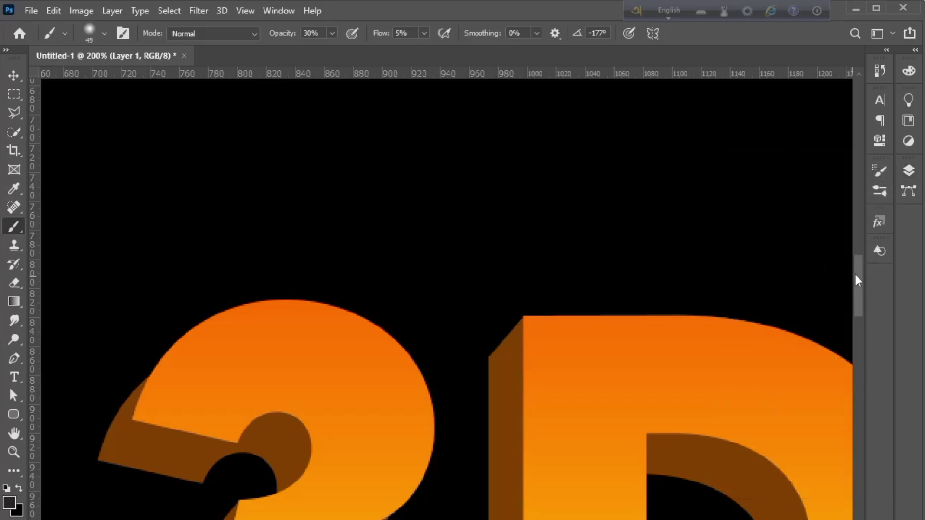
mouse_move(859, 284)
mouse_down()
mouse_move(860, 306)
mouse_move(785, 310)
mouse_up()
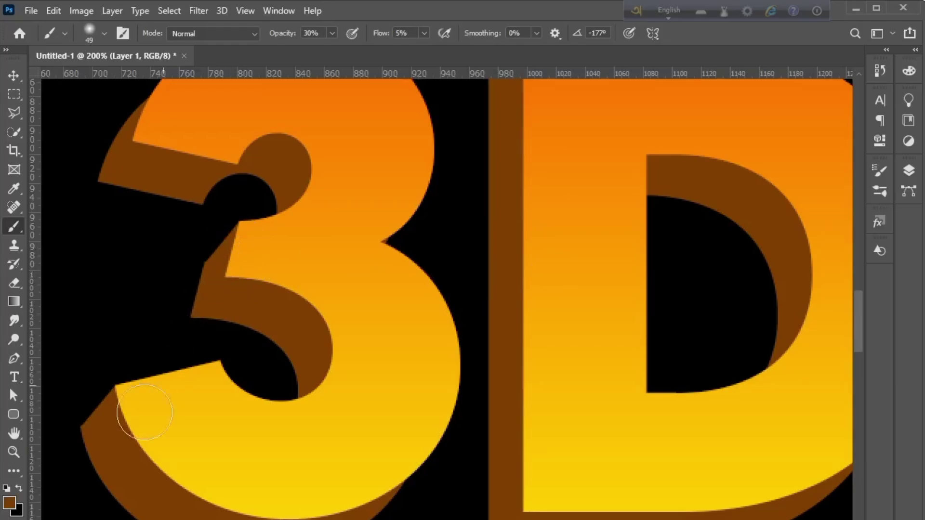
click(11, 503)
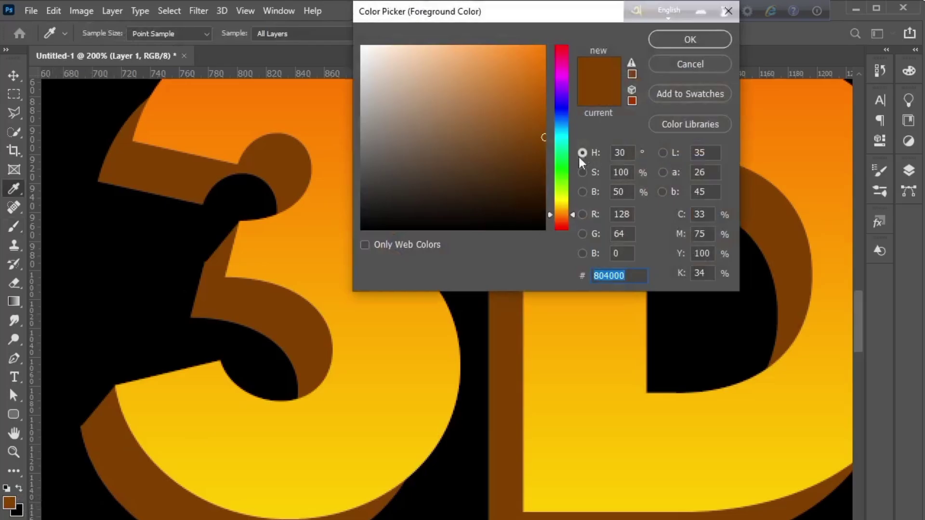
click(543, 179)
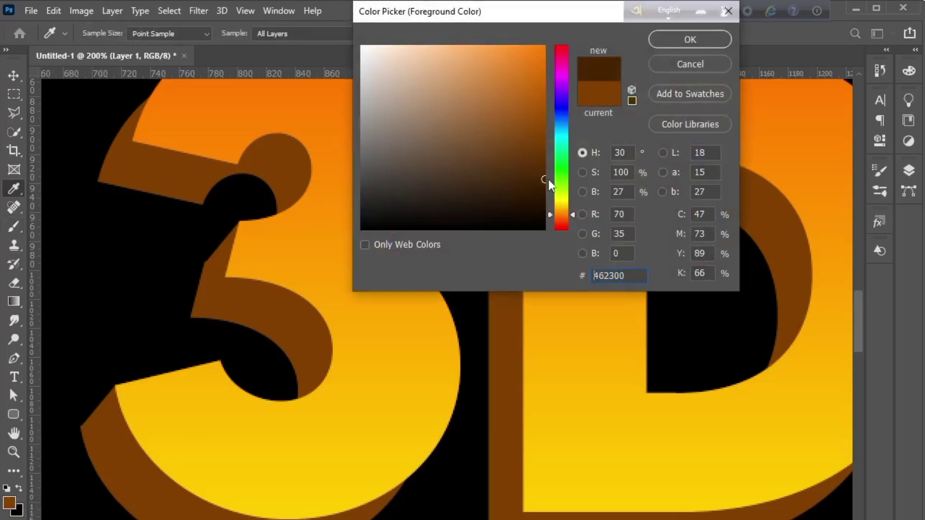
click(696, 39)
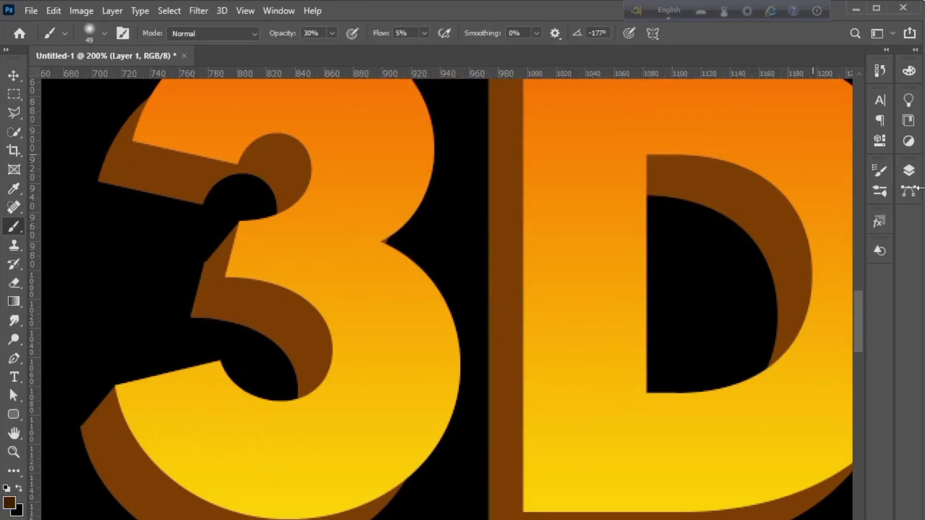
Select the corner gap between the gradient face and brown side at the inner end of the 3's upper arm with the Polygonal Lasso.
drag(862, 308, 862, 294)
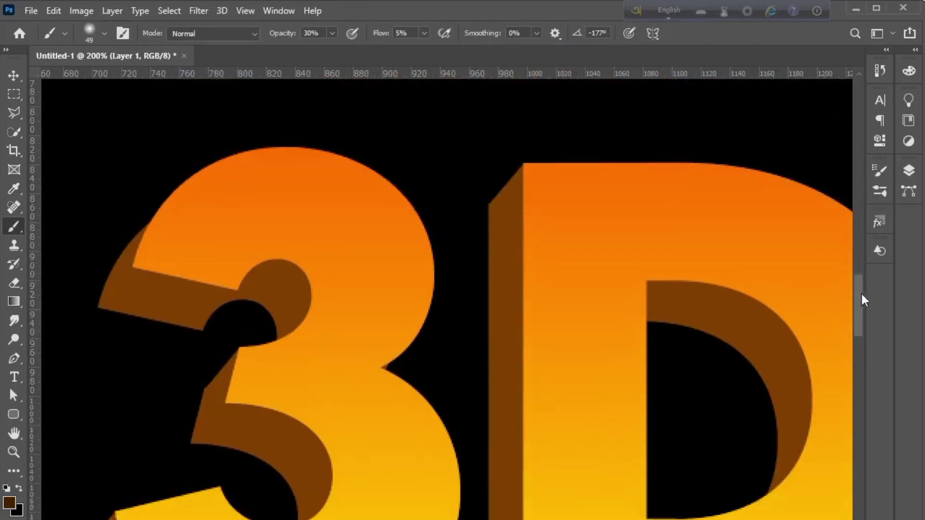
click(13, 114)
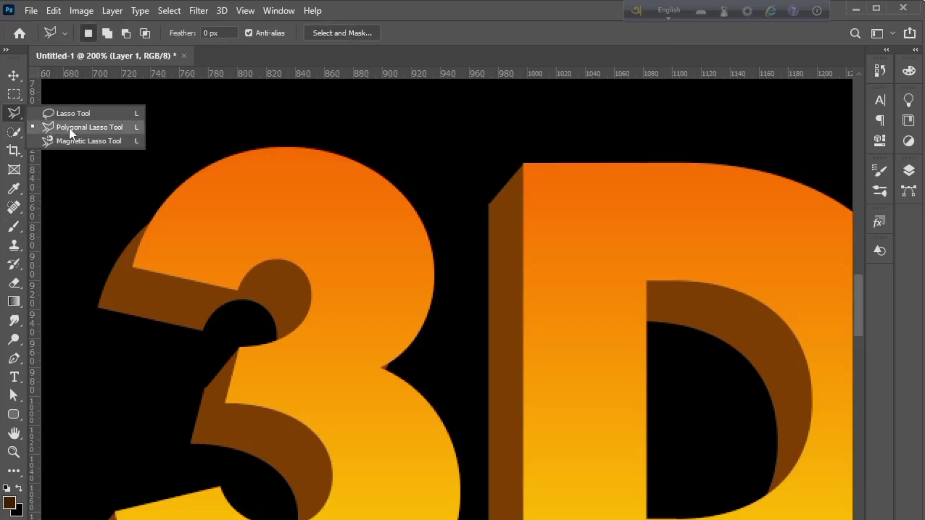
click(70, 127)
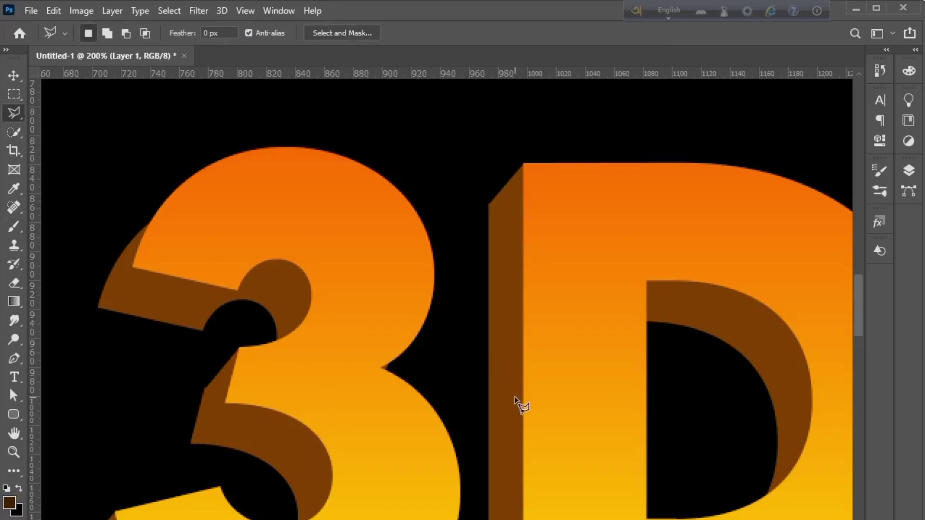
key(ctrl+plus)
scroll(506, 509, left, 5)
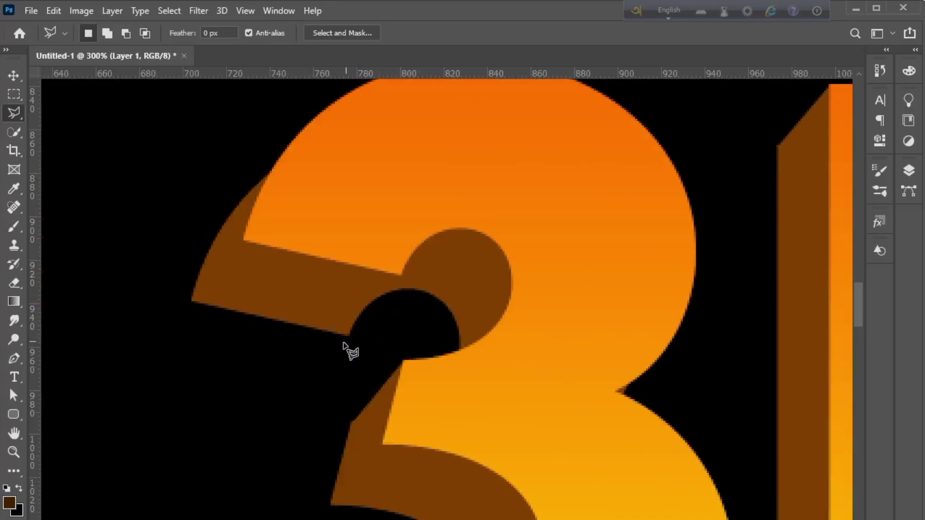
click(349, 336)
click(400, 275)
click(343, 237)
click(278, 295)
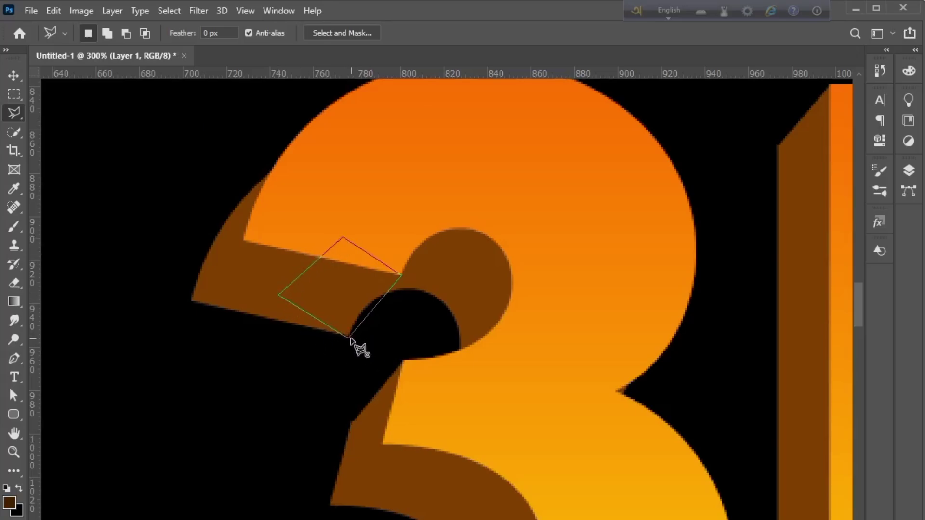
click(348, 337)
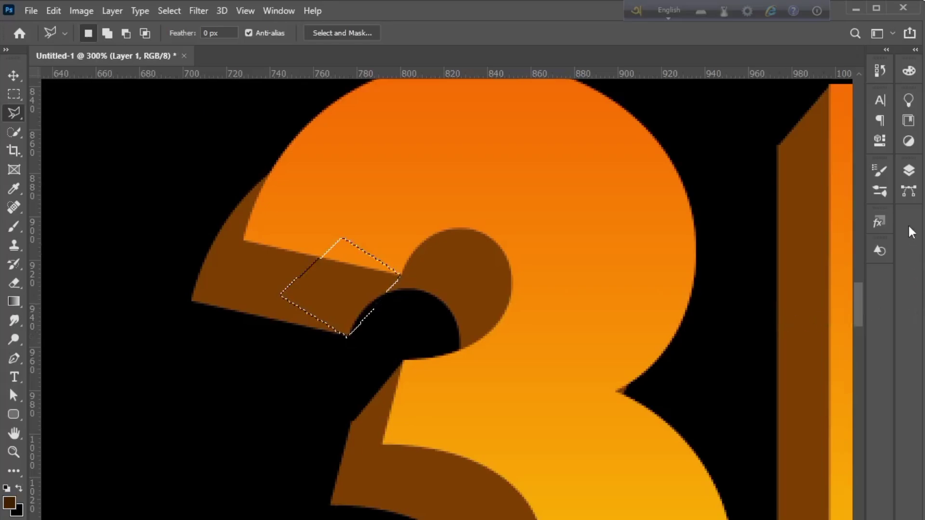
Fill the selected gap with a Solid Color layer above Color Fill 1, using brown 804000 sampled from the 3's extruded side.
click(909, 174)
click(817, 354)
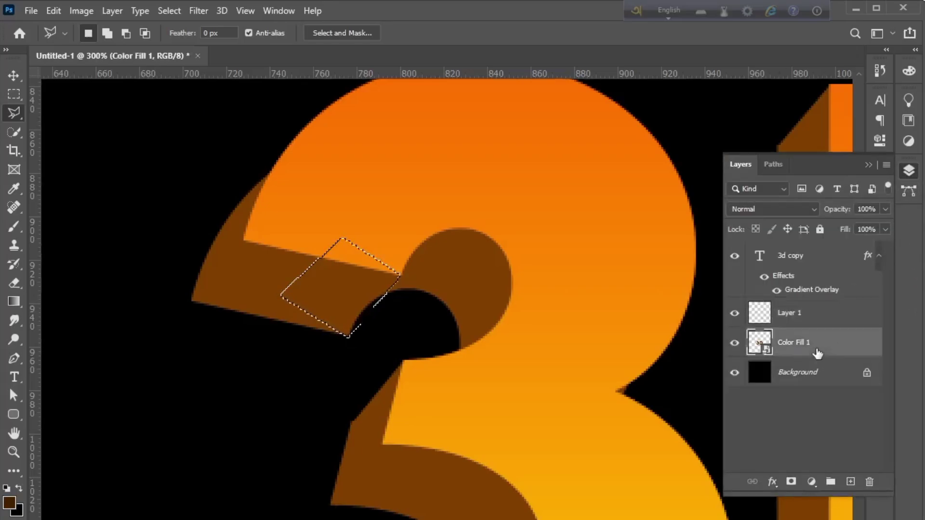
click(812, 482)
click(840, 226)
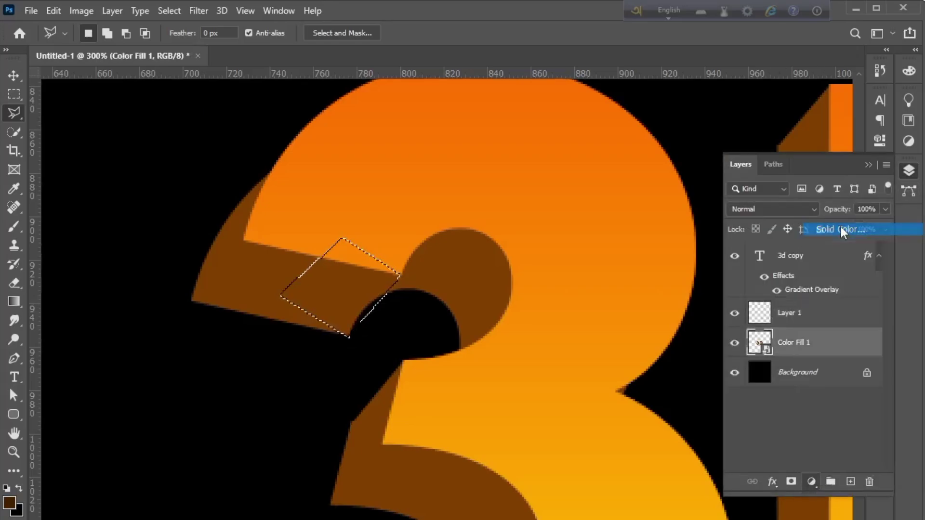
click(268, 269)
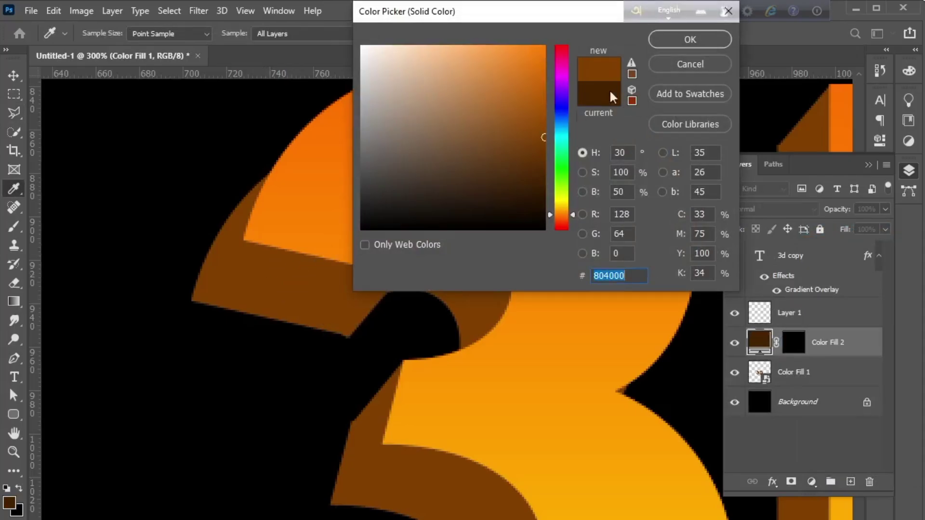
click(682, 43)
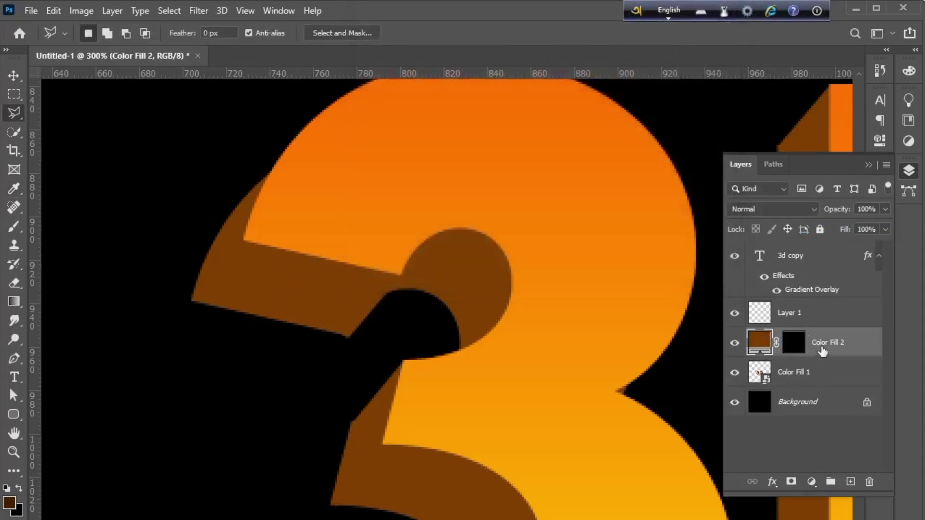
Convert the Color Fill 2 and Color Fill 1 layers together into one smart object and make Layer 1 active again.
mouse_move(830, 346)
mouse_down()
mouse_move(826, 363)
mouse_move(833, 346)
mouse_up()
click(832, 318)
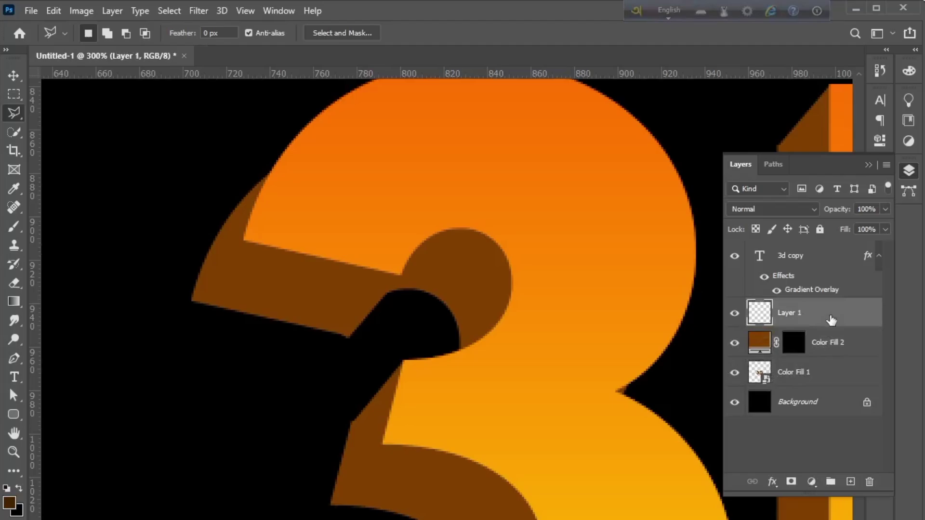
click(831, 353)
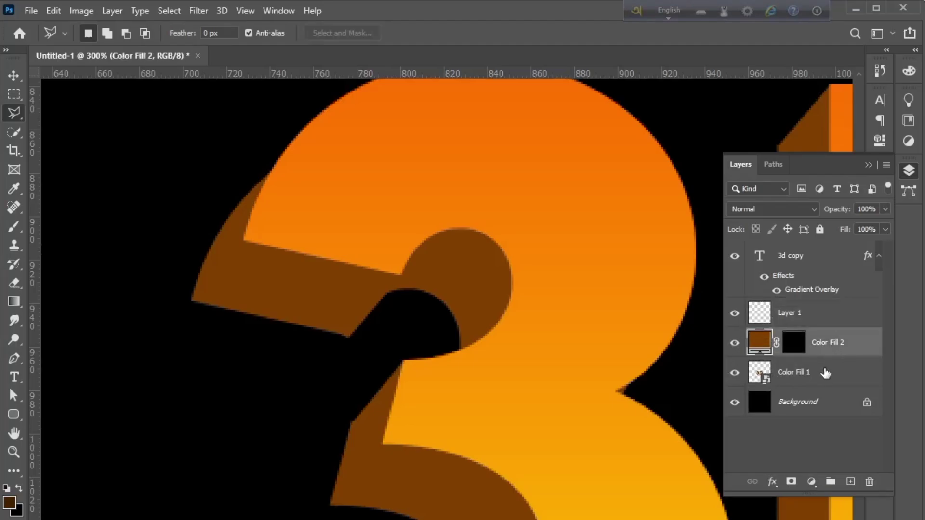
shift+click(826, 372)
right_click(832, 357)
click(706, 306)
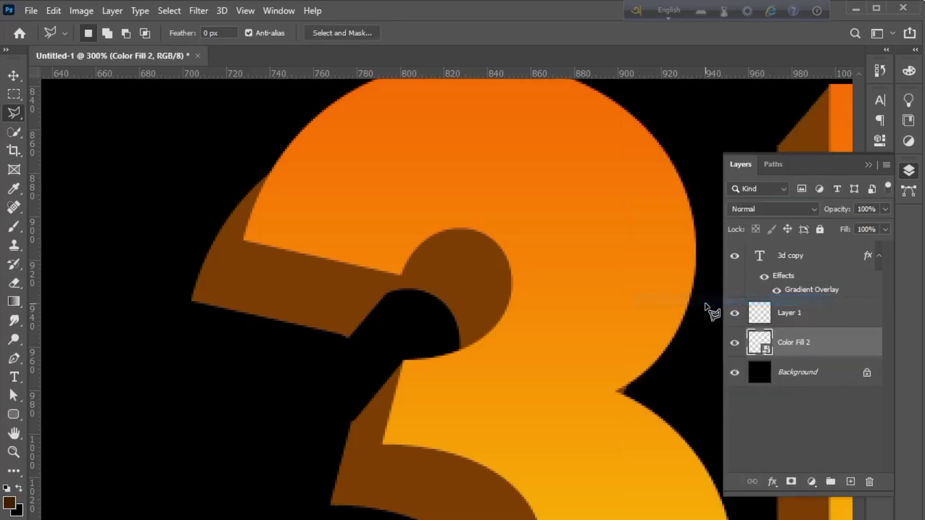
click(806, 325)
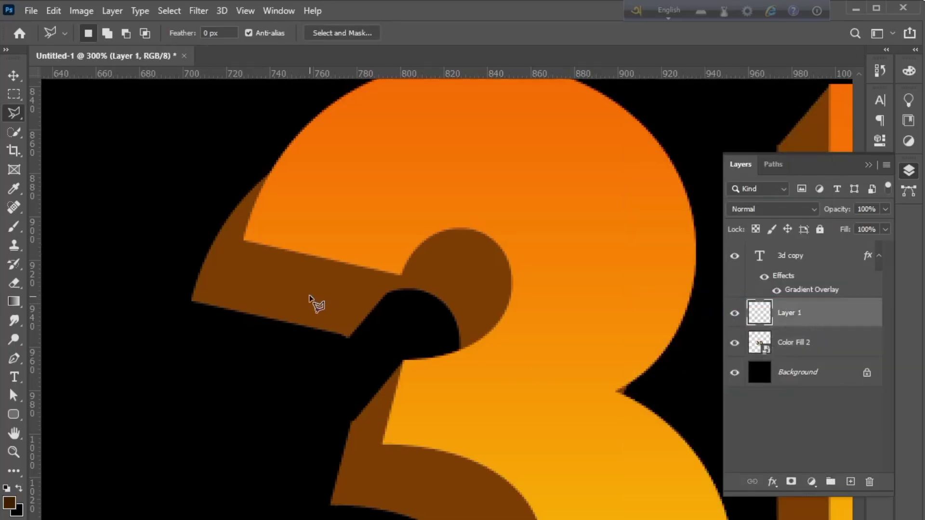
Outline the brown underside of the 3's upper arm as a Polygonal Lasso selection, extending into the gradient face and the black background.
click(348, 336)
click(400, 276)
click(246, 239)
click(192, 303)
click(182, 314)
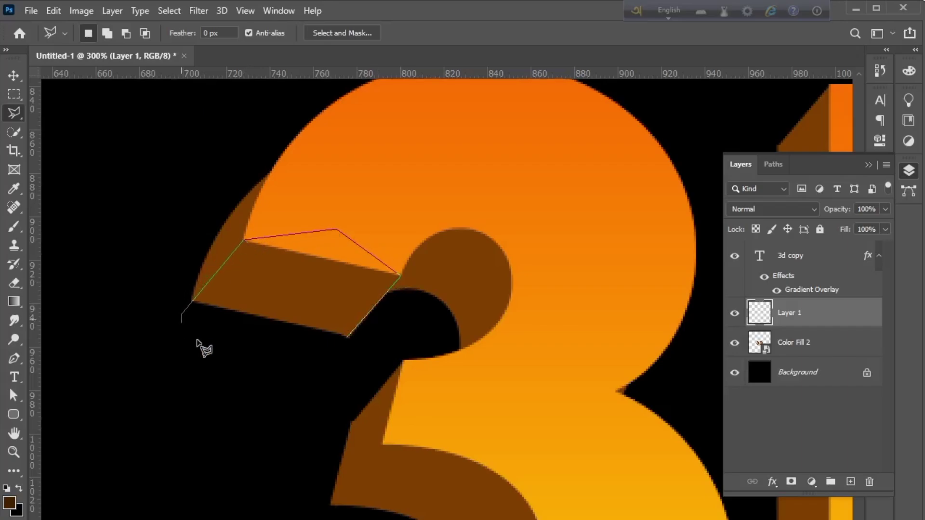
click(315, 383)
click(348, 337)
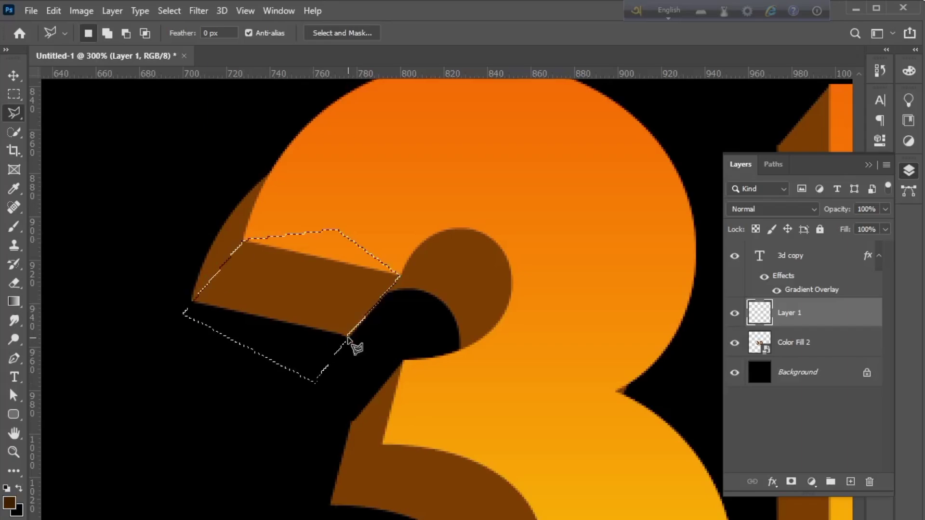
Shade the selected underside of the 3's upper arm with dark brown brush strokes, setting the brush flow to 20%.
click(15, 227)
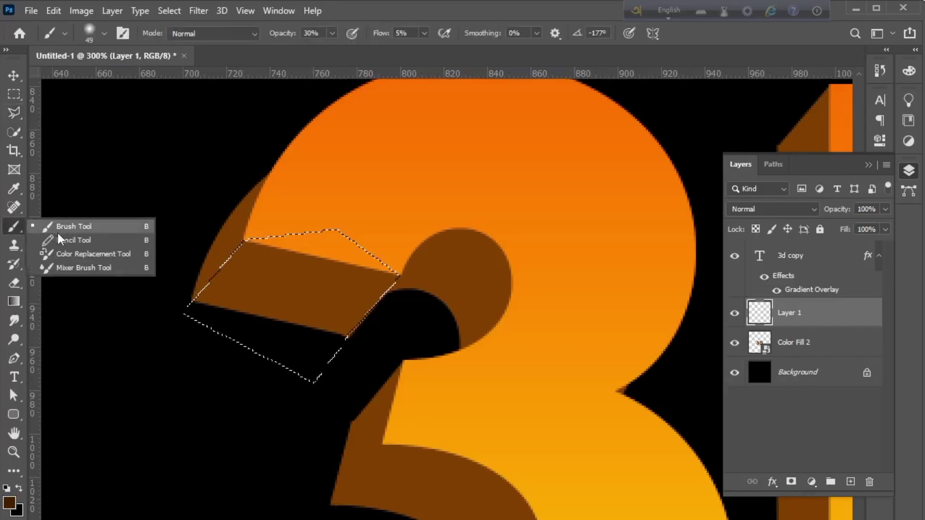
mouse_move(345, 326)
mouse_down()
mouse_move(377, 288)
mouse_move(352, 333)
mouse_move(389, 263)
mouse_move(373, 309)
mouse_move(407, 231)
mouse_move(437, 51)
mouse_up()
click(424, 33)
click(416, 33)
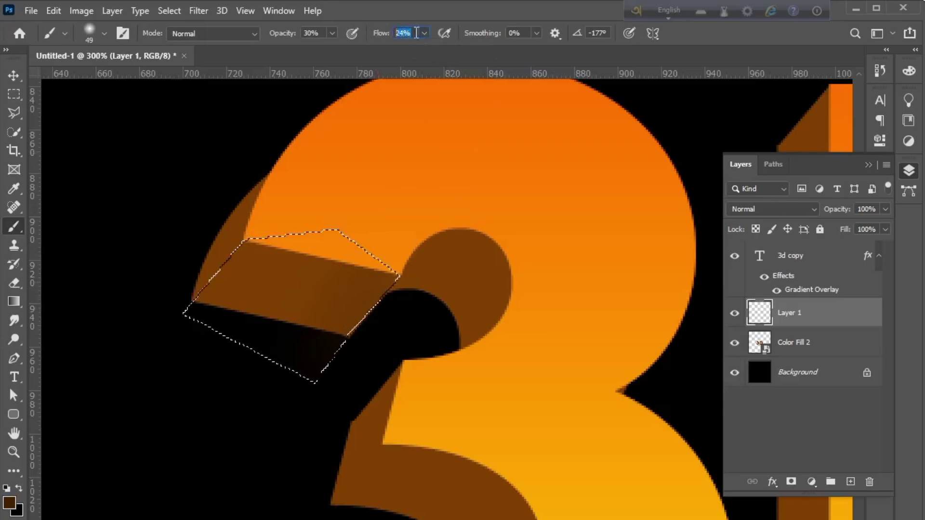
text(20)
key(Return)
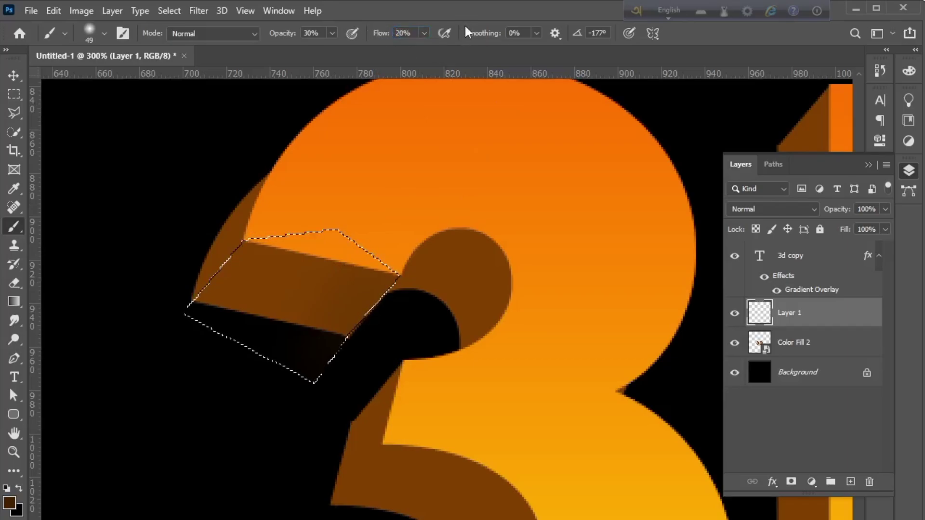
mouse_move(357, 373)
mouse_down()
mouse_move(373, 304)
mouse_move(321, 365)
mouse_move(424, 265)
mouse_move(297, 445)
mouse_move(320, 339)
mouse_move(253, 242)
mouse_move(252, 216)
mouse_move(148, 390)
mouse_up()
mouse_move(364, 333)
mouse_down()
mouse_move(385, 286)
mouse_move(300, 417)
mouse_move(342, 377)
mouse_move(385, 299)
mouse_move(288, 403)
mouse_move(277, 294)
mouse_up()
mouse_move(213, 310)
mouse_down()
mouse_move(161, 378)
mouse_move(210, 341)
mouse_up()
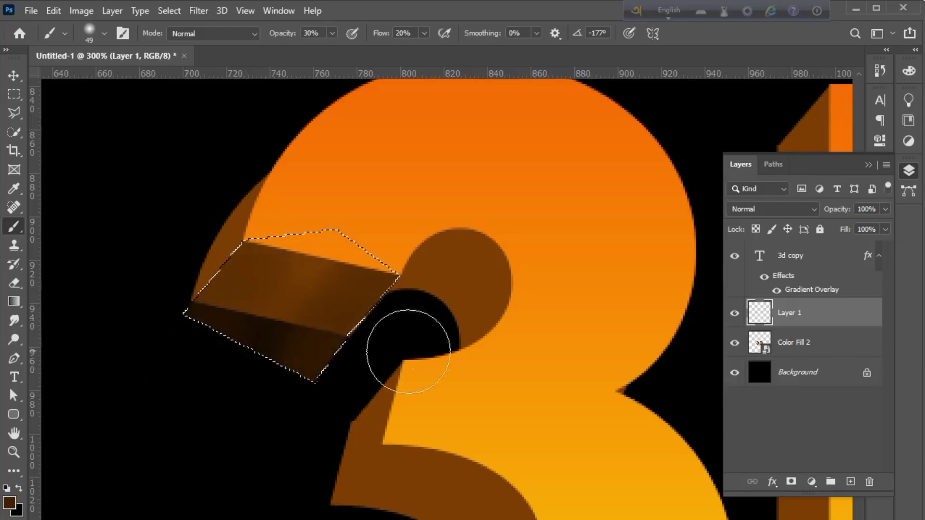
Clip Layer 1 to the Color Fill 2 smart object, compare the shading on and off, and clear the selection.
right_click(819, 327)
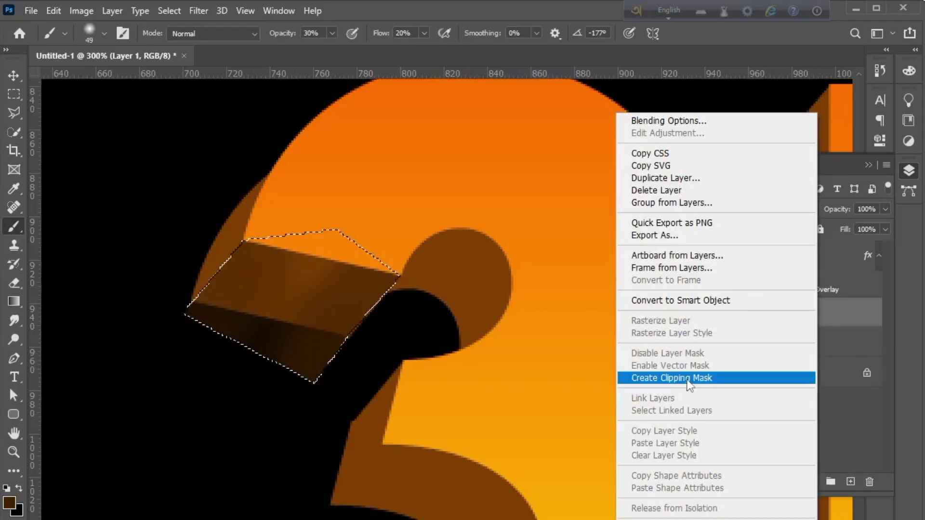
click(687, 379)
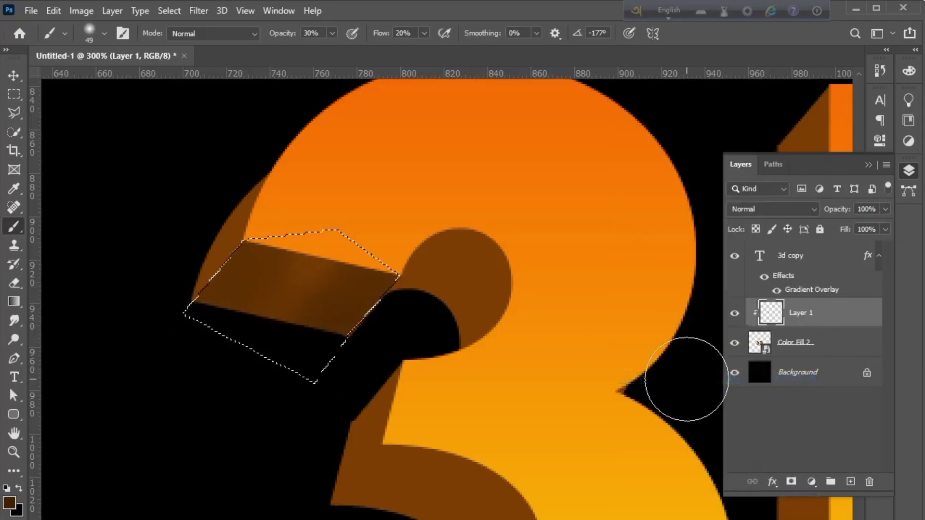
click(734, 317)
click(734, 318)
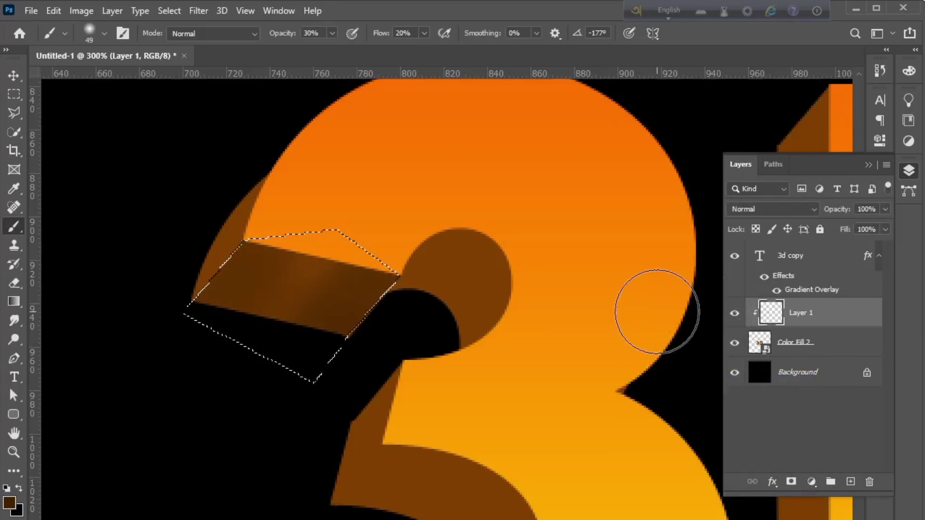
key(ctrl+d)
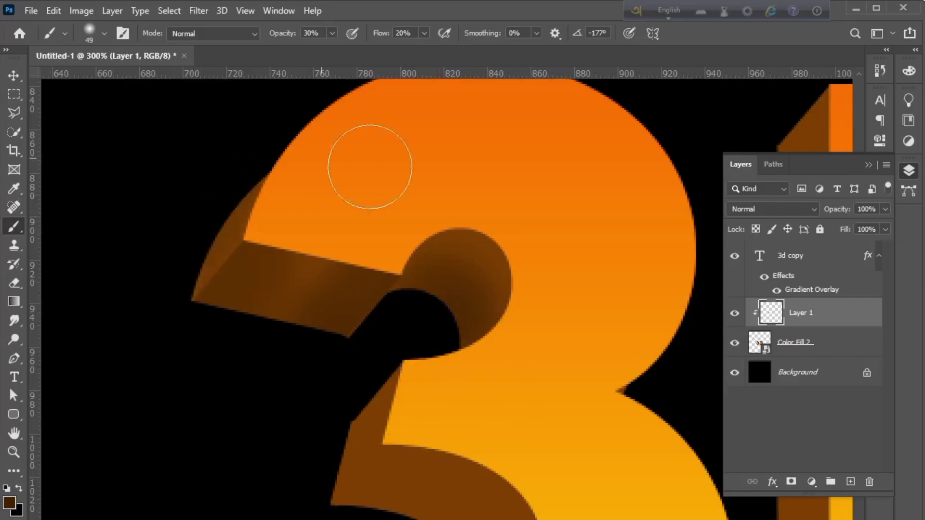
Select the narrow brown side face at the end of the 3's middle arm with the Polygonal Lasso and switch to the Brush tool.
click(909, 171)
drag(856, 303, 859, 318)
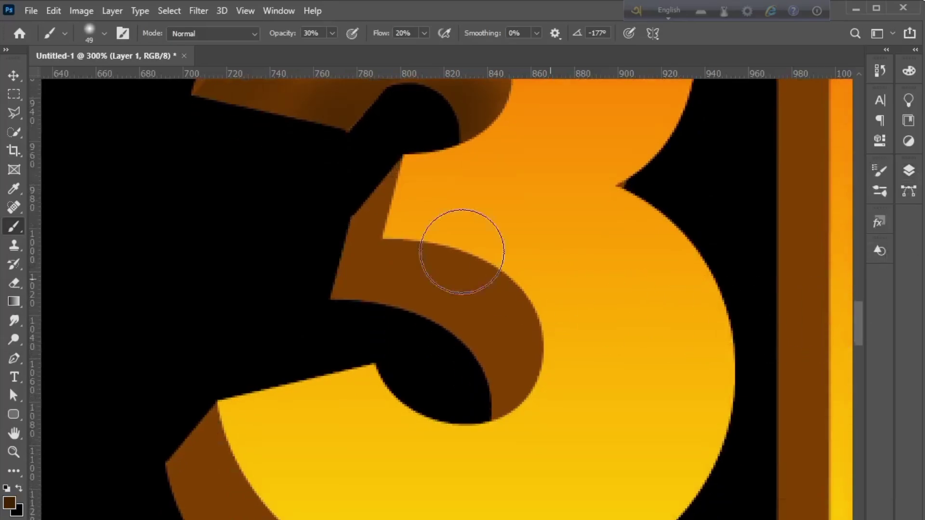
drag(19, 111, 51, 128)
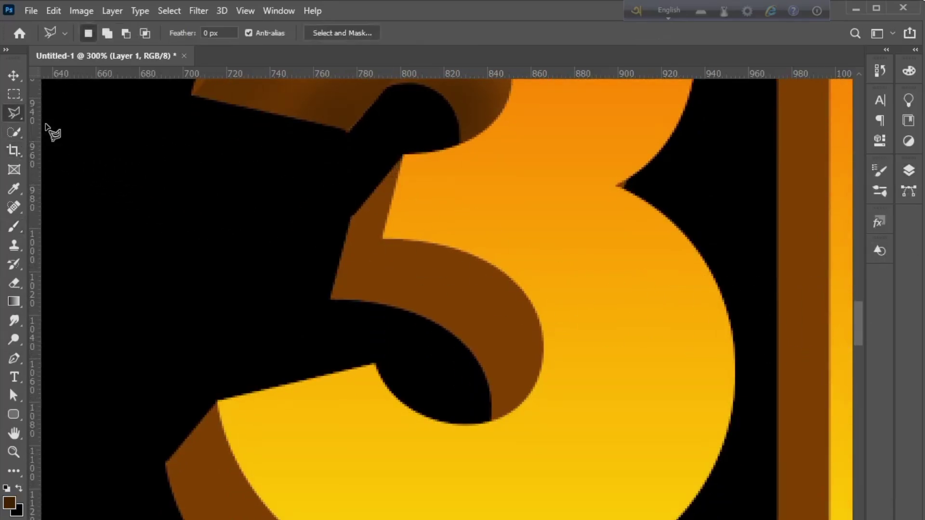
click(331, 300)
click(384, 237)
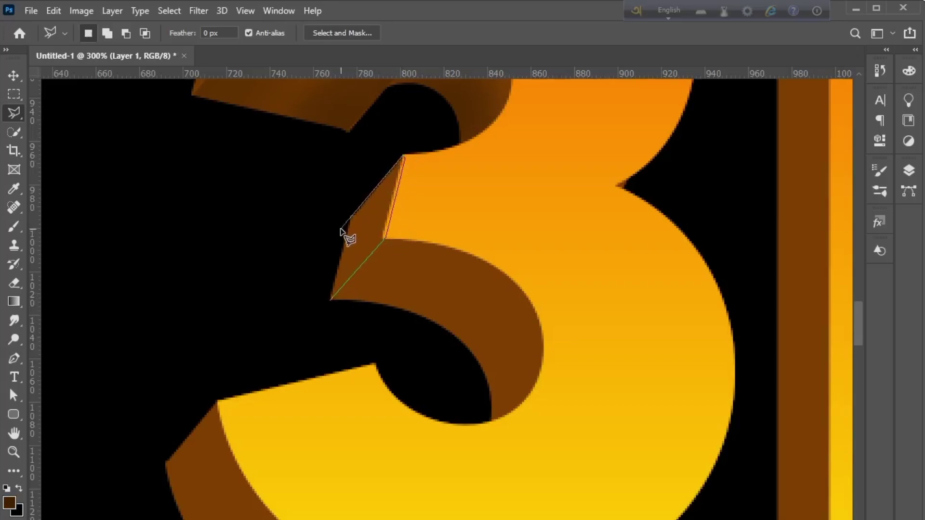
click(281, 305)
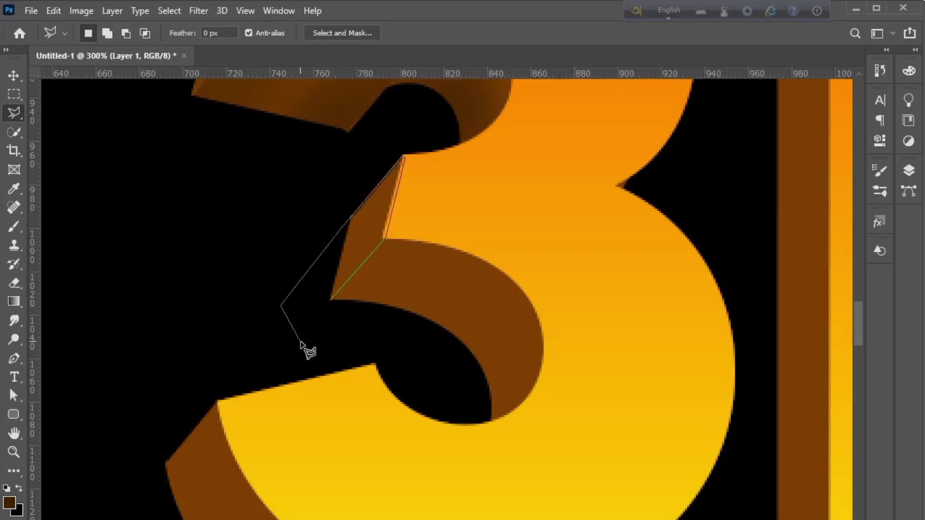
click(330, 302)
click(12, 225)
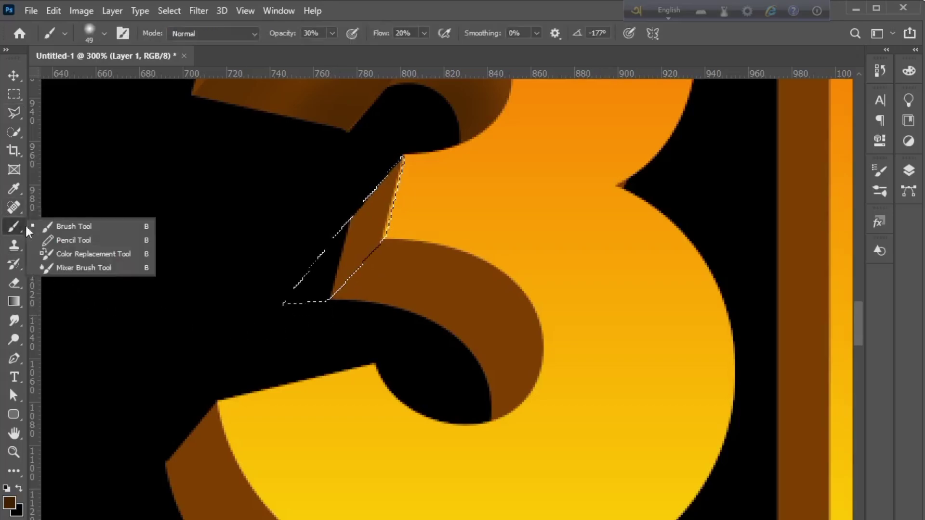
Shade the selected side face at the end of the 3's middle arm at 100% brush opacity and clear the selection.
click(73, 226)
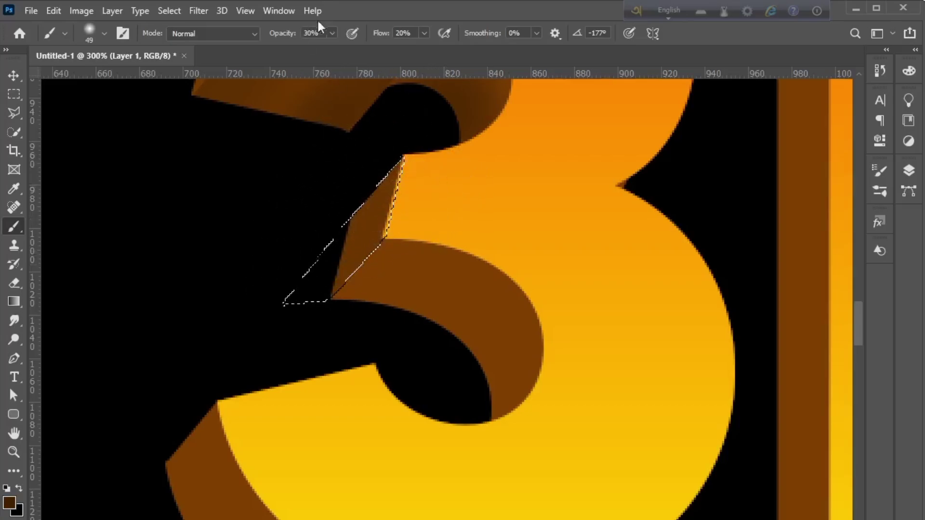
click(333, 34)
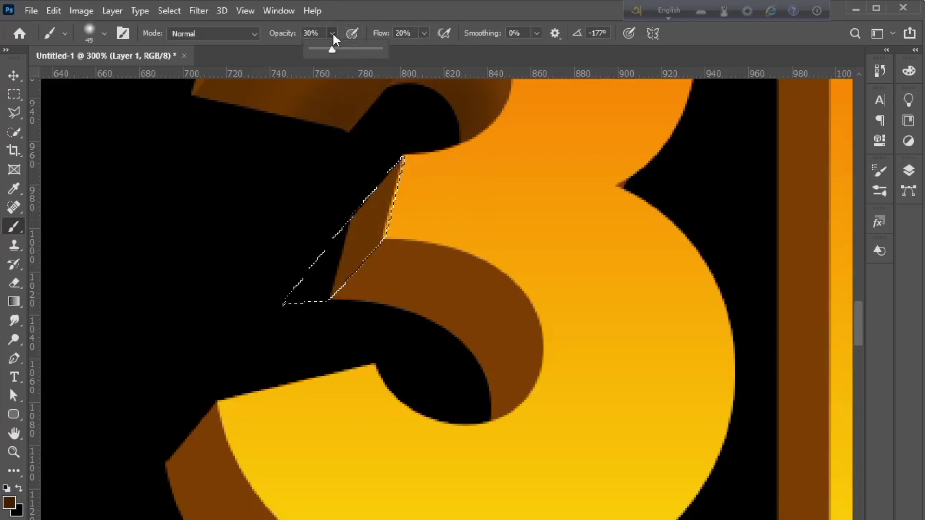
drag(345, 48, 423, 53)
click(337, 32)
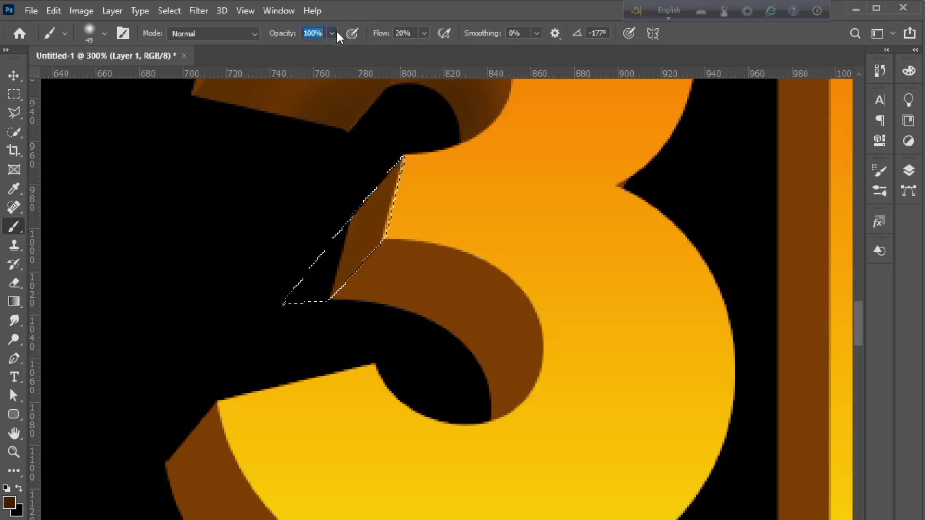
key(Return)
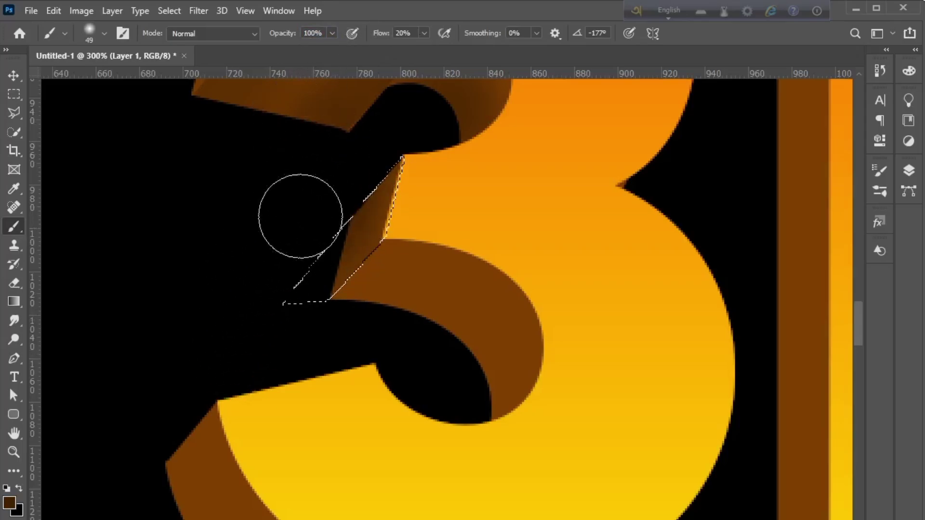
key(ctrl+d)
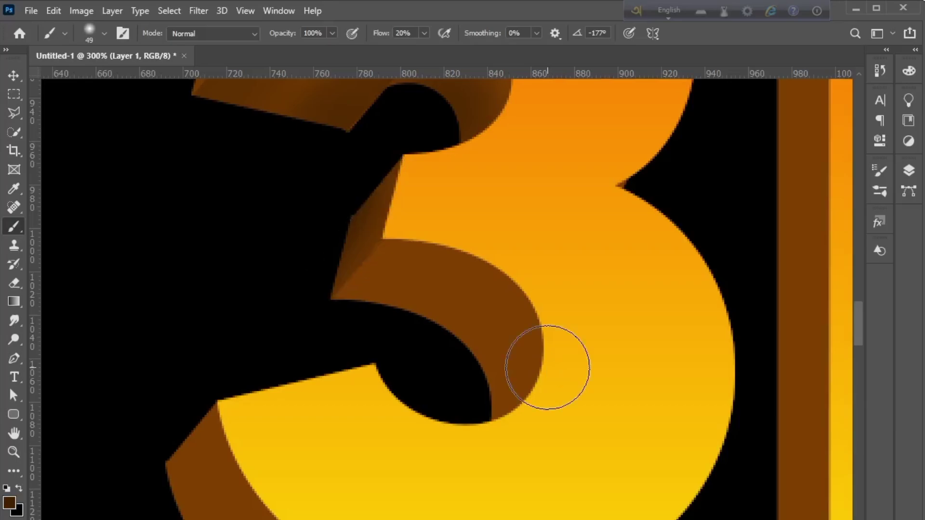
Brush soft dark brown shading along the curved underside of the 3's middle arm and the outer edge of its bottom extrusion.
mouse_move(395, 325)
mouse_down()
mouse_move(369, 337)
mouse_move(403, 295)
mouse_move(376, 357)
mouse_move(413, 347)
mouse_move(400, 361)
mouse_move(346, 345)
mouse_up()
mouse_move(456, 419)
mouse_down()
mouse_move(462, 384)
mouse_move(415, 334)
mouse_move(339, 354)
mouse_move(377, 305)
mouse_move(429, 289)
mouse_move(406, 279)
mouse_move(519, 302)
mouse_move(502, 420)
mouse_move(428, 334)
mouse_move(458, 355)
mouse_move(378, 429)
mouse_move(481, 397)
mouse_up()
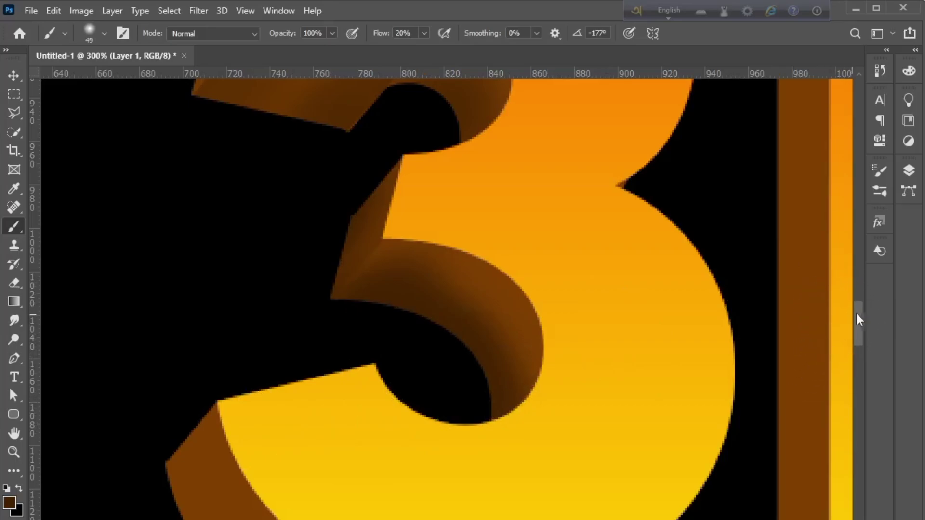
drag(859, 322, 861, 347)
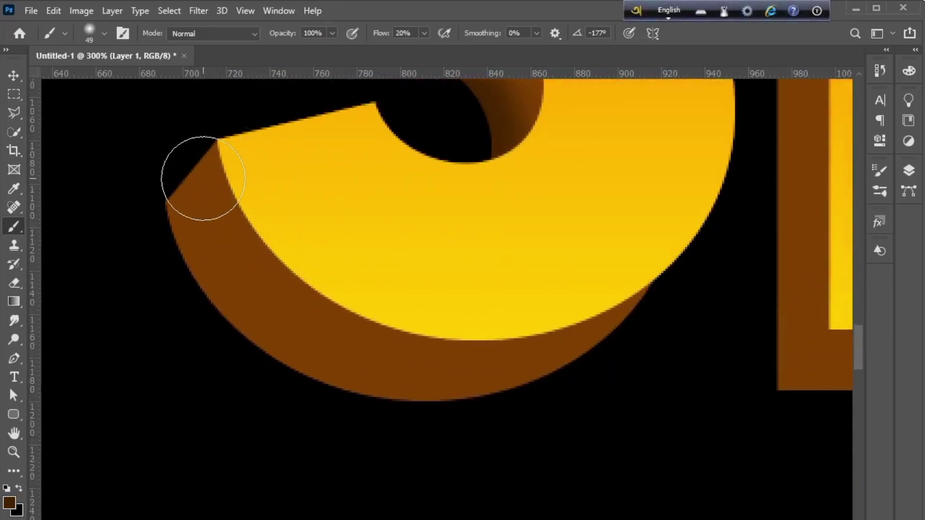
mouse_move(206, 165)
mouse_down()
mouse_move(161, 222)
mouse_move(201, 149)
mouse_move(164, 234)
mouse_move(174, 304)
mouse_move(219, 399)
mouse_move(283, 468)
mouse_move(155, 239)
mouse_move(241, 368)
mouse_move(317, 426)
mouse_move(221, 349)
mouse_move(145, 195)
mouse_move(174, 257)
mouse_move(223, 263)
mouse_move(205, 237)
mouse_move(199, 138)
mouse_move(269, 273)
mouse_move(372, 376)
mouse_move(355, 378)
mouse_move(262, 301)
mouse_move(233, 308)
mouse_move(185, 198)
mouse_move(175, 222)
mouse_up()
key(ctrl+z)
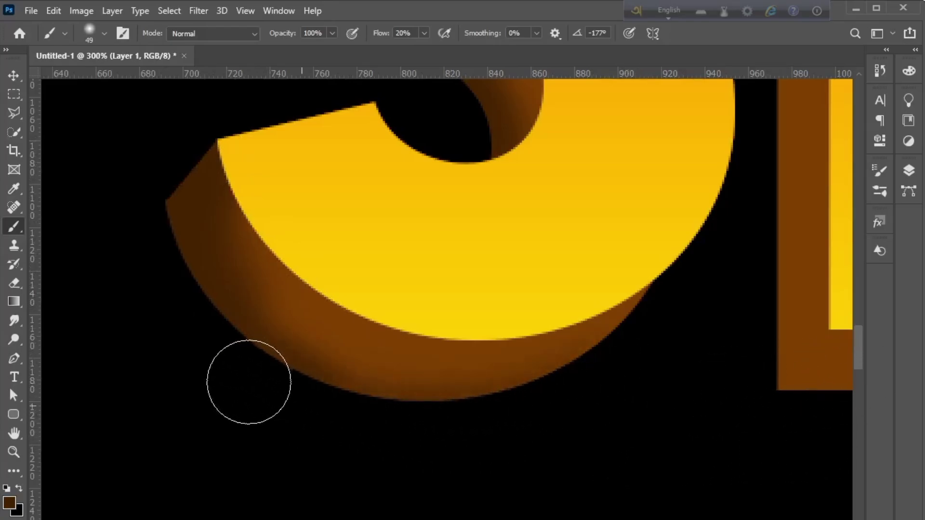
mouse_move(248, 382)
mouse_down()
mouse_move(381, 409)
mouse_move(516, 417)
mouse_move(606, 366)
mouse_move(659, 323)
mouse_up()
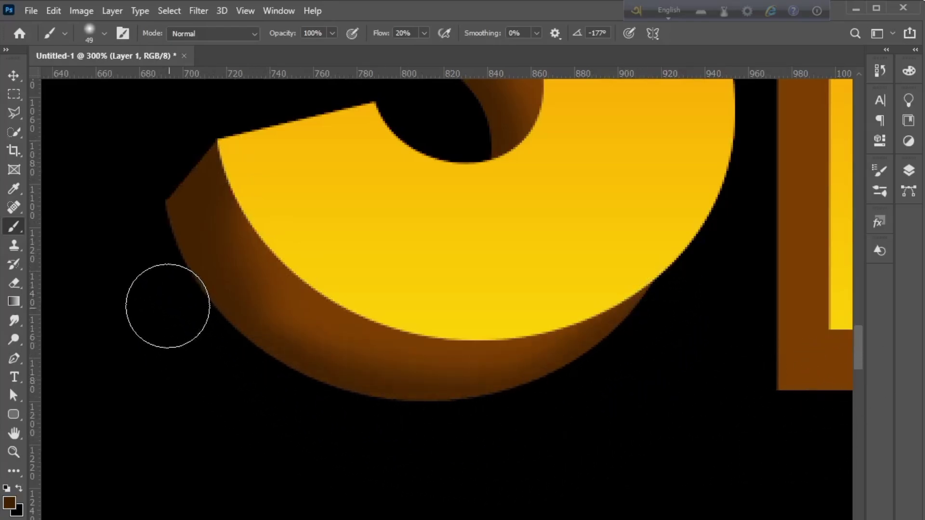
mouse_move(168, 305)
mouse_down()
mouse_move(279, 365)
mouse_move(146, 285)
mouse_up()
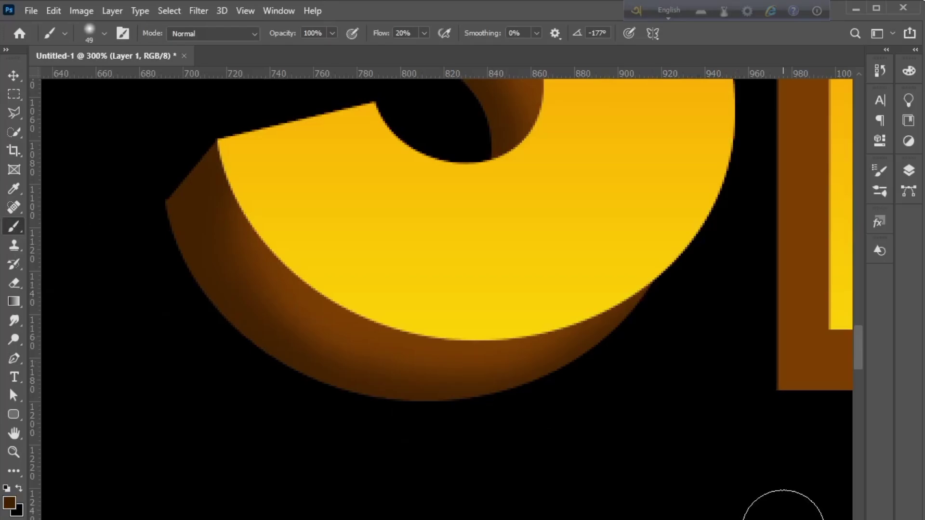
Shade the curved extrusion inside the D's counter and the D's vertical left side face with dark brown brush strokes.
key(ctrl+1)
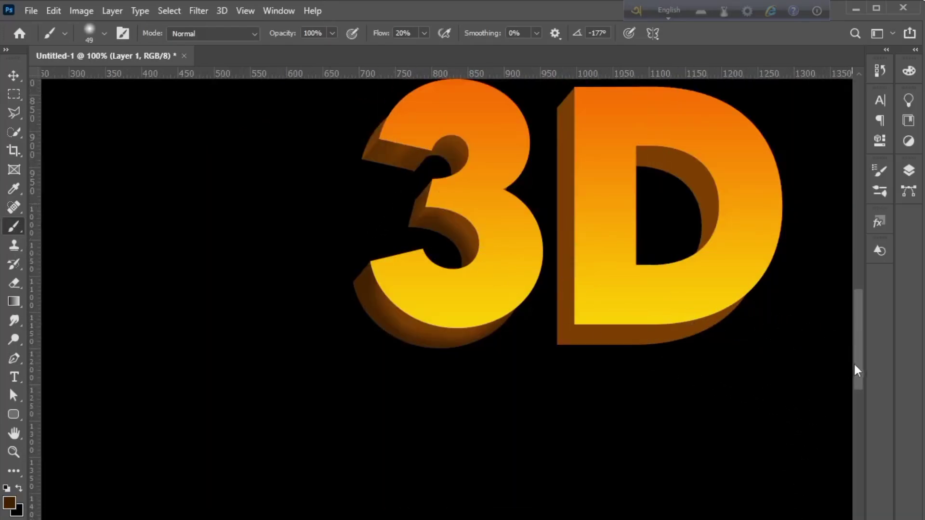
drag(861, 363, 865, 340)
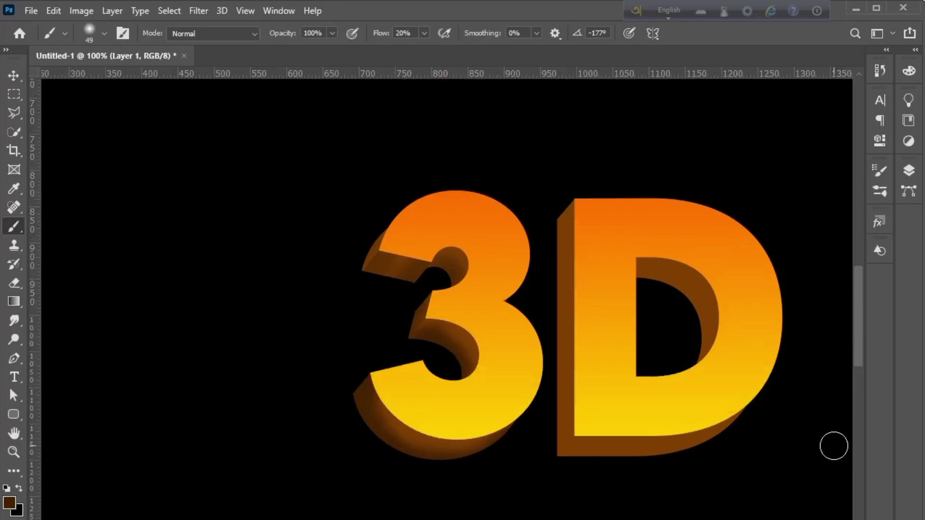
key(ctrl+plus)
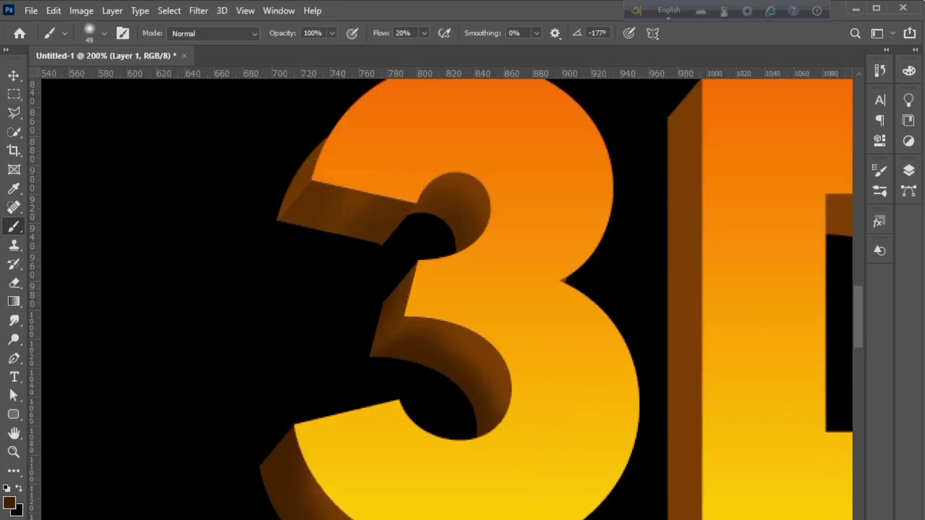
scroll(463, 299, right, 5)
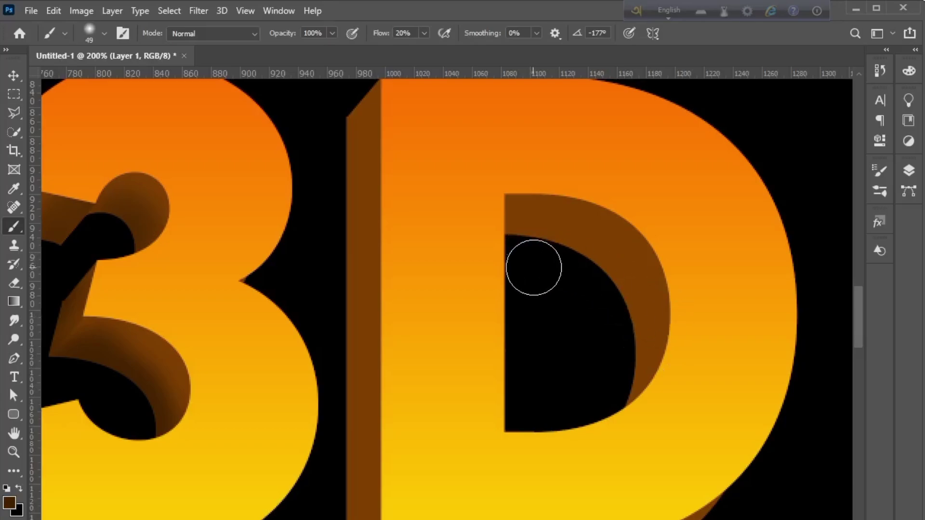
mouse_move(534, 268)
mouse_down()
mouse_move(511, 209)
mouse_move(509, 229)
mouse_move(553, 298)
mouse_move(537, 247)
mouse_move(579, 292)
mouse_move(527, 238)
mouse_move(592, 300)
mouse_move(609, 365)
mouse_move(610, 318)
mouse_move(549, 260)
mouse_move(512, 254)
mouse_move(508, 239)
mouse_move(519, 222)
mouse_move(572, 248)
mouse_move(596, 297)
mouse_move(609, 370)
mouse_move(603, 300)
mouse_move(551, 241)
mouse_move(586, 244)
mouse_move(602, 288)
mouse_move(601, 353)
mouse_move(593, 328)
mouse_up()
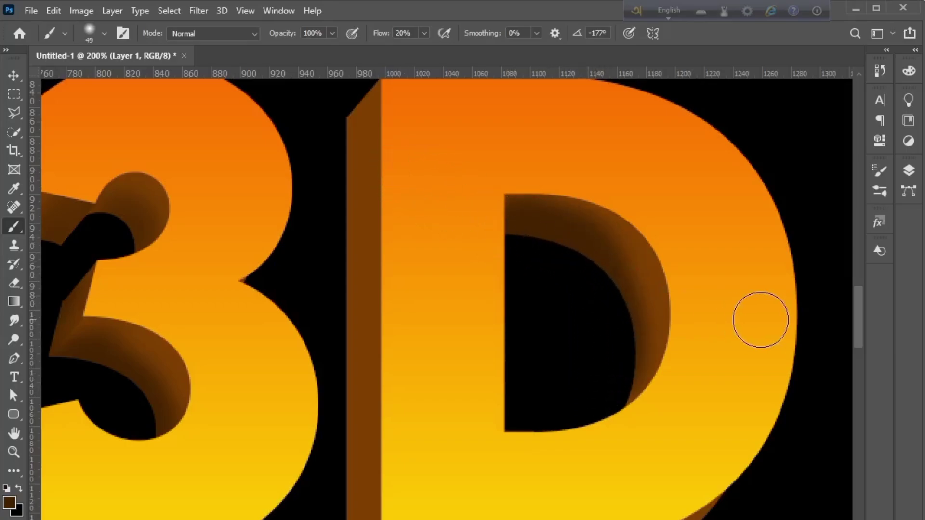
mouse_move(861, 320)
mouse_down()
mouse_move(865, 331)
mouse_move(866, 314)
mouse_up()
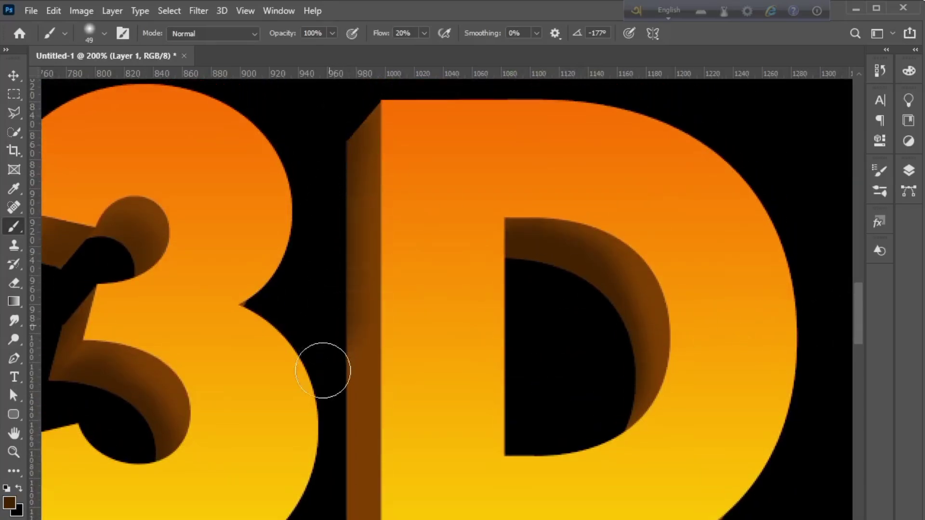
mouse_move(323, 371)
mouse_down()
mouse_move(325, 232)
mouse_move(306, 405)
mouse_move(307, 482)
mouse_move(325, 362)
mouse_move(323, 482)
mouse_up()
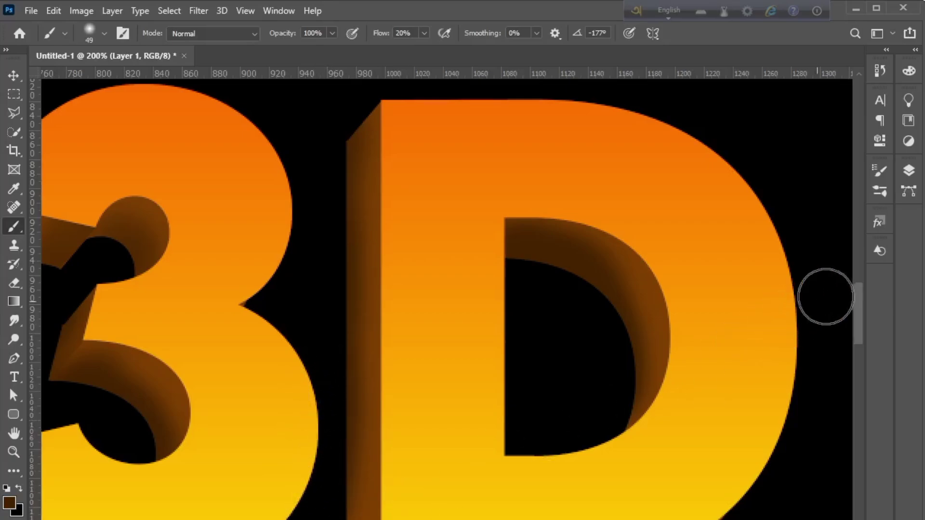
Outline the D's bottom extrusion as a Polygonal Lasso selection, following the lower-left corner diagonal and extending into the yellow face and black background.
drag(860, 320, 862, 351)
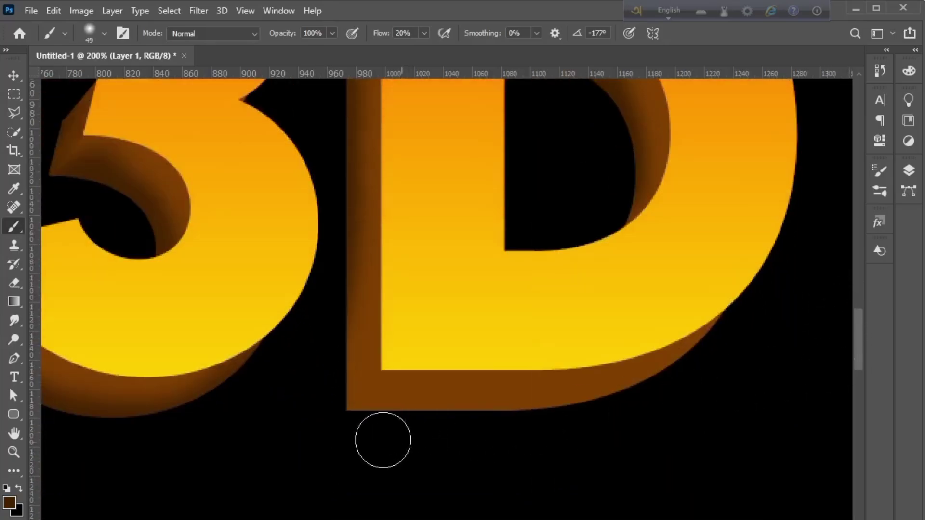
click(14, 112)
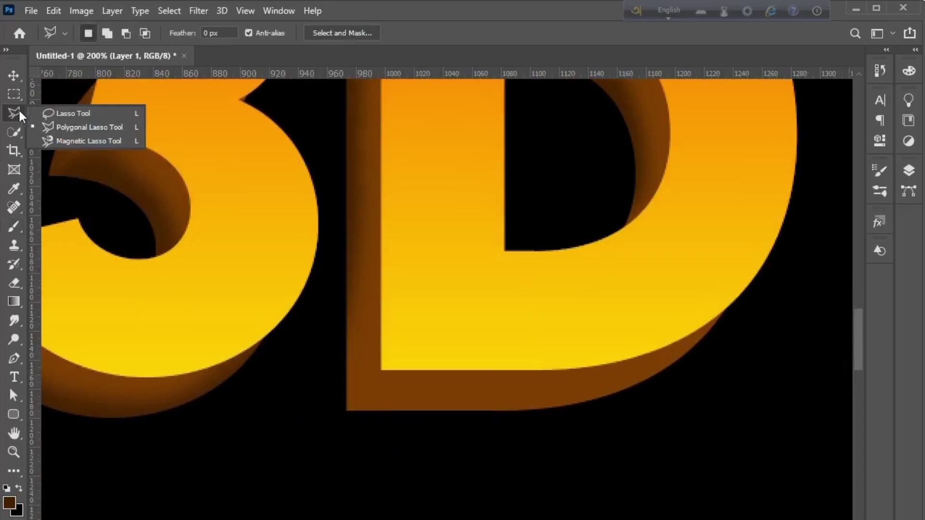
click(64, 127)
key(ctrl+plus)
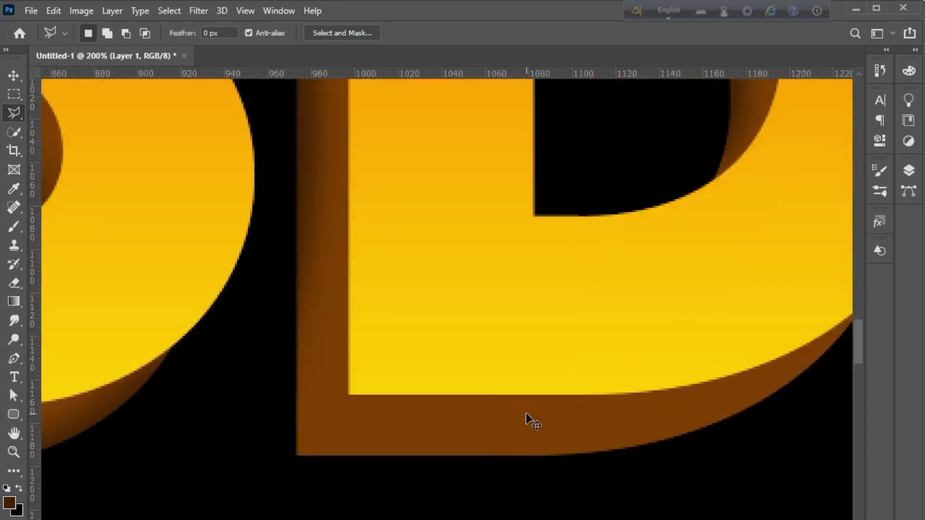
drag(864, 343, 861, 357)
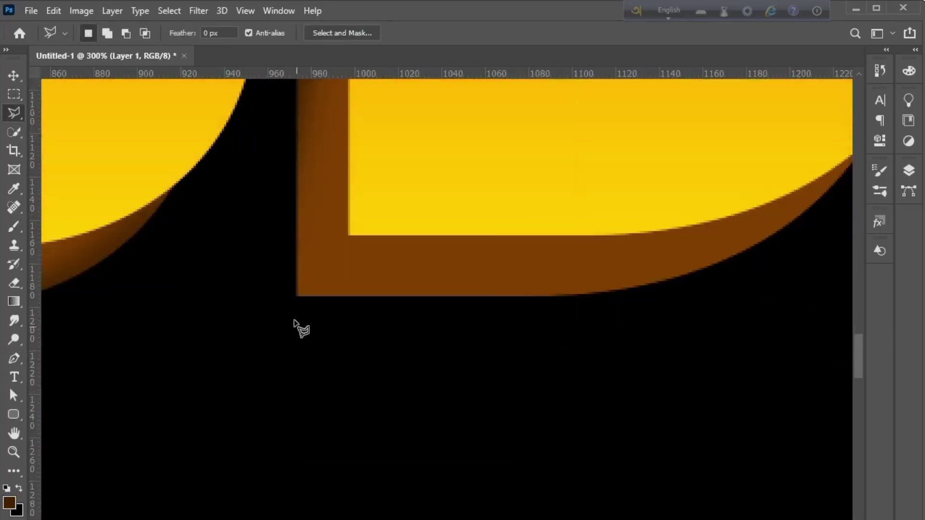
click(296, 298)
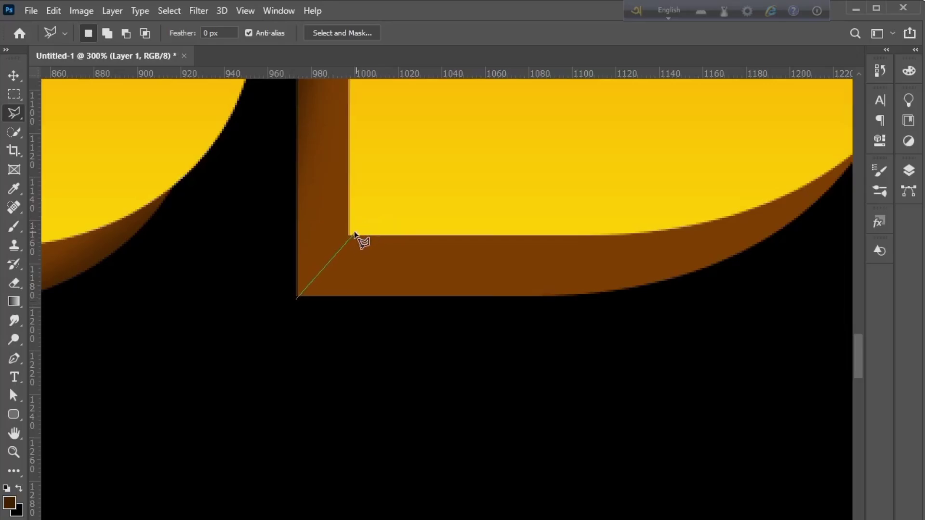
click(350, 235)
click(492, 151)
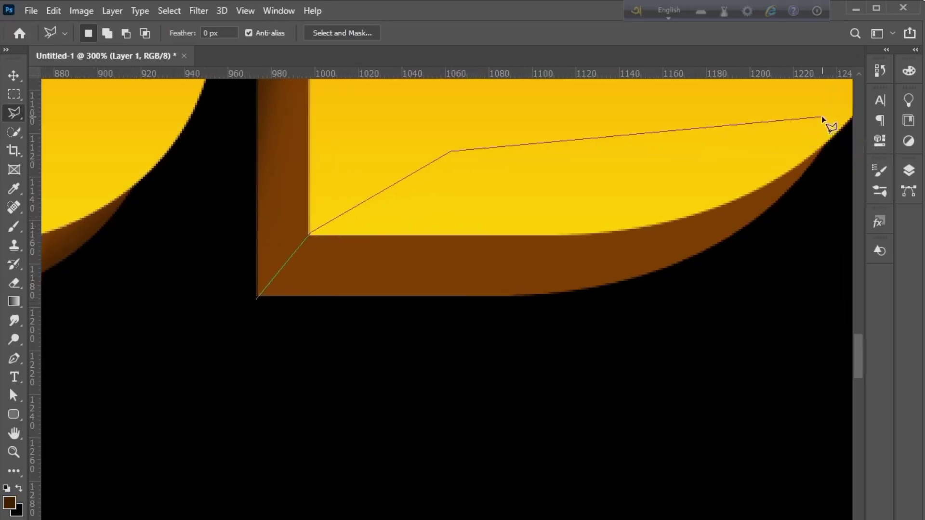
click(822, 117)
click(846, 155)
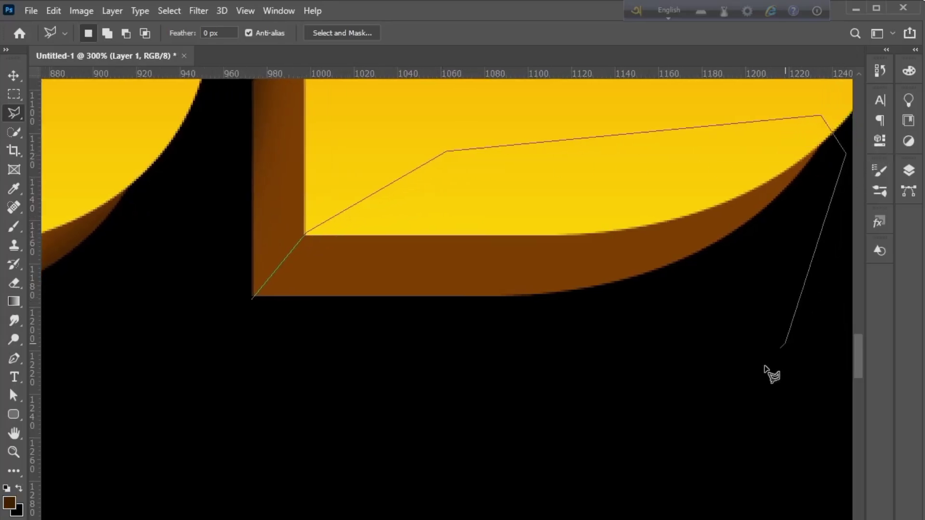
click(605, 463)
click(253, 400)
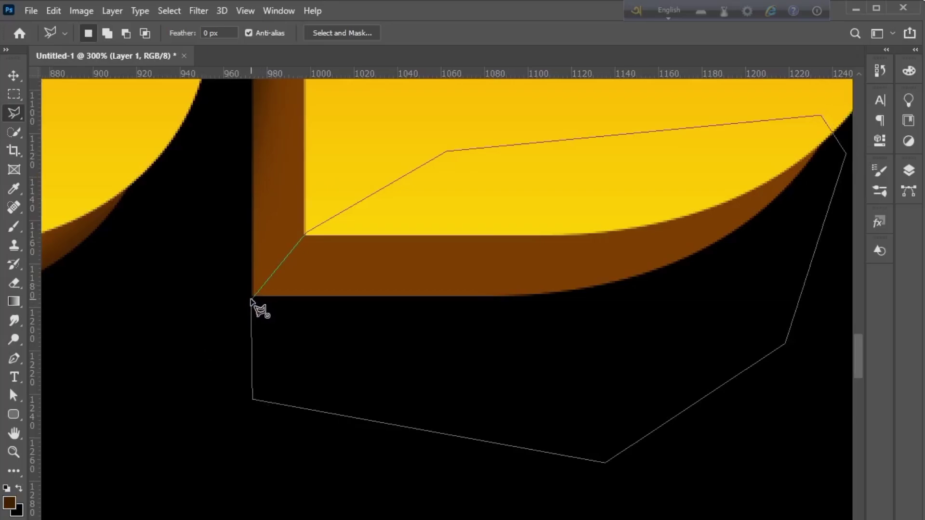
click(251, 302)
Shade the selected bottom extrusion of the D with dark brown brush strokes and clear the selection.
click(14, 227)
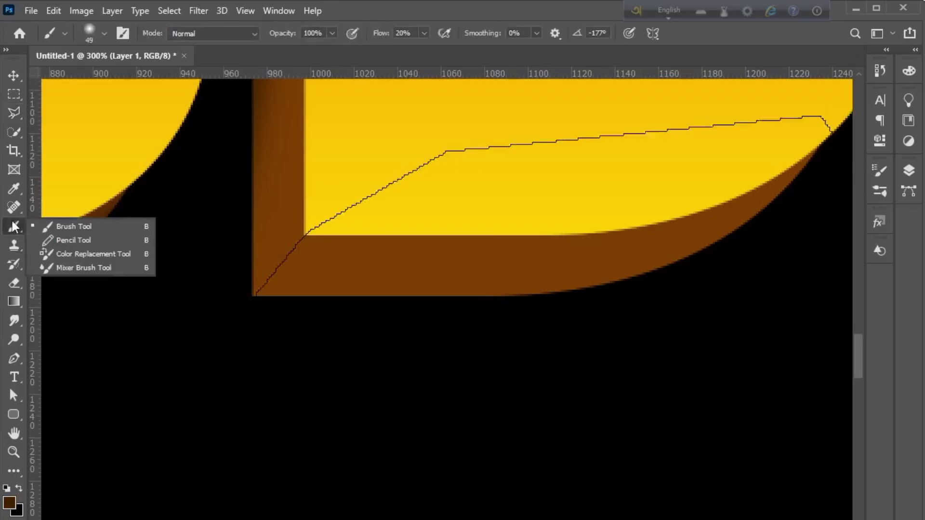
click(72, 226)
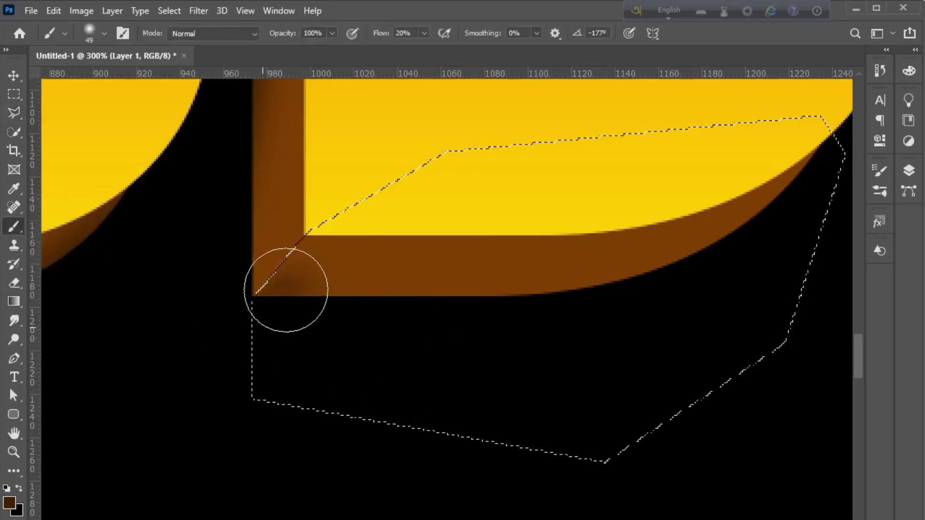
mouse_move(287, 290)
mouse_down()
mouse_move(305, 249)
mouse_move(300, 318)
mouse_move(300, 284)
mouse_move(320, 271)
mouse_move(323, 332)
mouse_move(393, 310)
mouse_move(628, 298)
mouse_move(696, 279)
mouse_move(796, 226)
mouse_move(499, 404)
mouse_move(248, 360)
mouse_move(324, 309)
mouse_move(331, 239)
mouse_move(358, 263)
mouse_move(363, 310)
mouse_move(377, 195)
mouse_move(536, 397)
mouse_move(424, 404)
mouse_move(408, 313)
mouse_move(335, 319)
mouse_move(418, 305)
mouse_move(398, 214)
mouse_move(632, 348)
mouse_move(660, 333)
mouse_move(593, 308)
mouse_move(535, 310)
mouse_move(299, 265)
mouse_move(555, 344)
mouse_move(751, 354)
mouse_up()
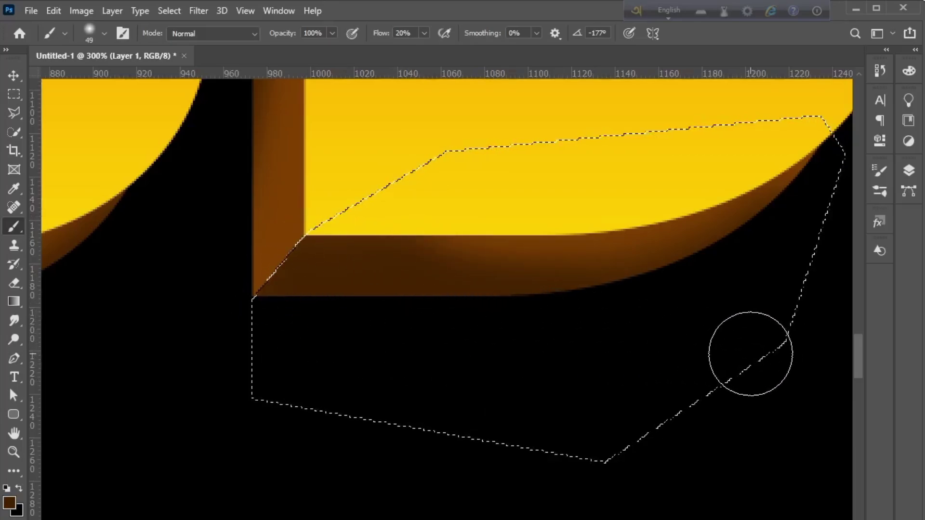
key(ctrl+minus)
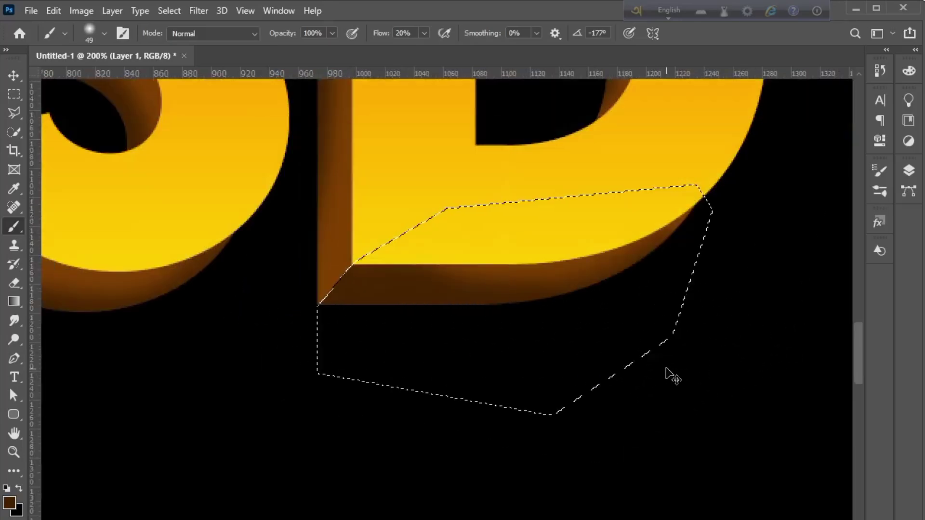
key(ctrl+minus)
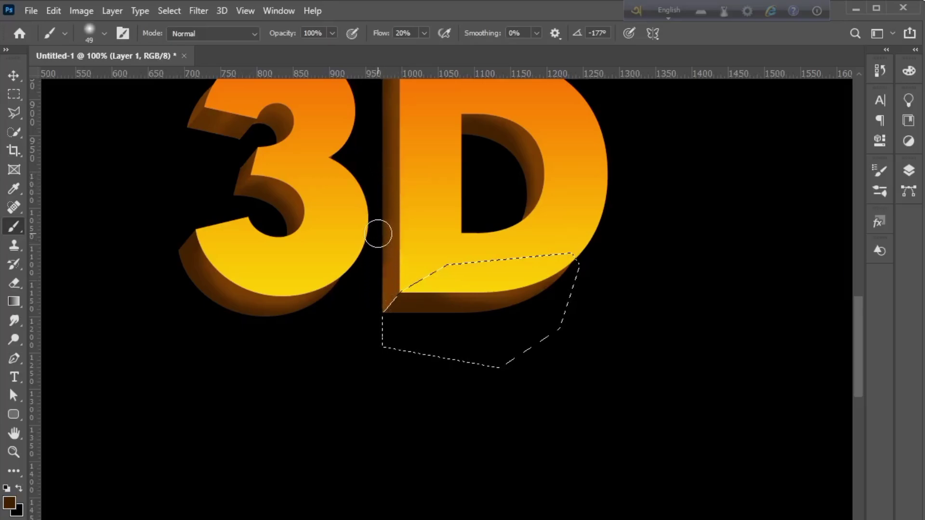
key(ctrl+d)
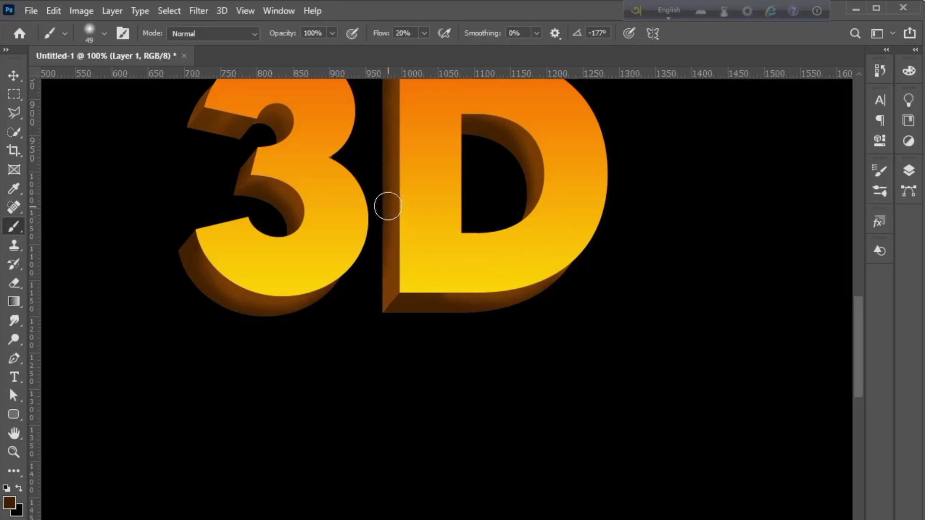
Darken the outer edge of the D's vertical side face down to the lower corner with the brush.
drag(386, 205, 371, 301)
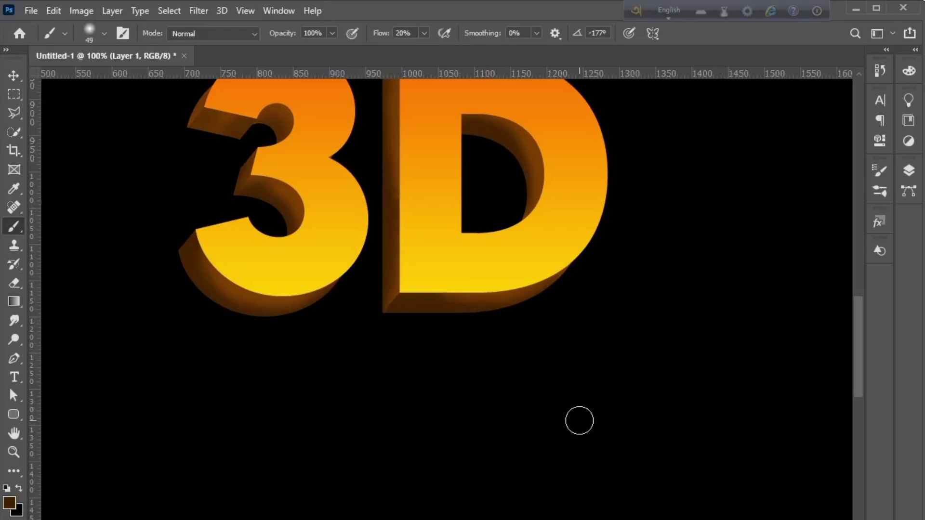
key(ctrl+minus)
key(ctrl+minus)
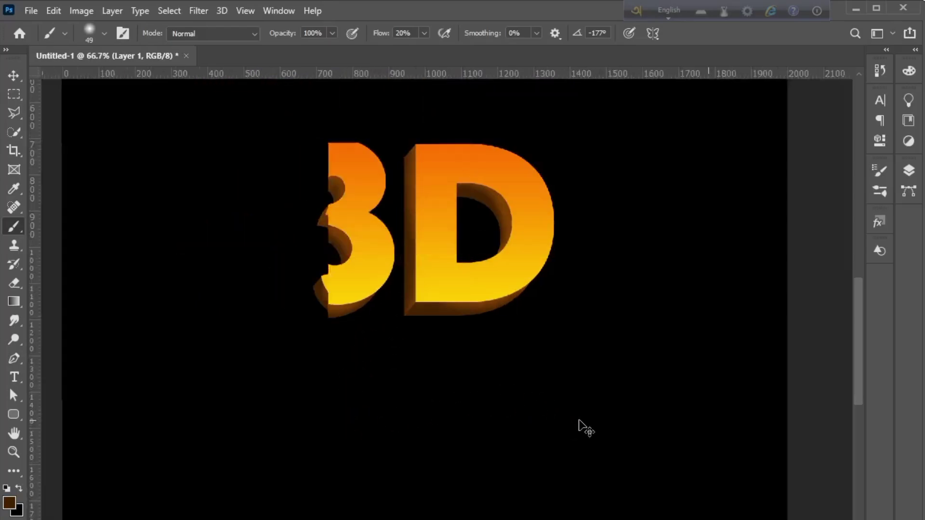
drag(859, 343, 857, 319)
key(ctrl+minus)
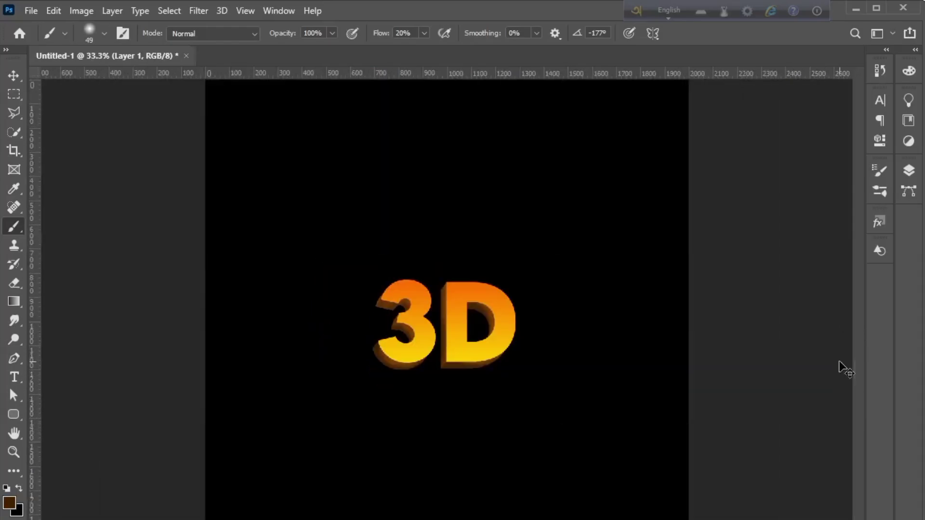
key(ctrl+minus)
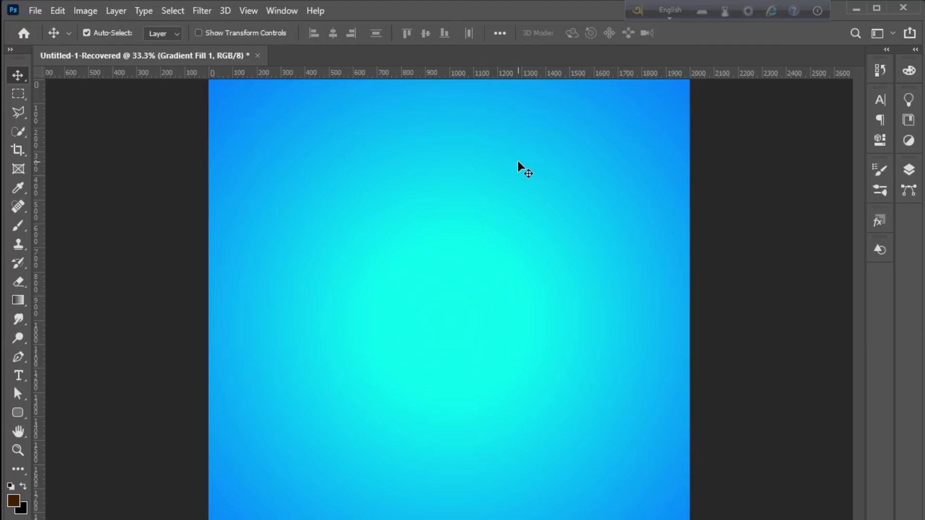
Add the horizontal text "3D" in LEMON MILK Bold at 100 pt in the orange-red text colour above the canvas centre.
click(909, 170)
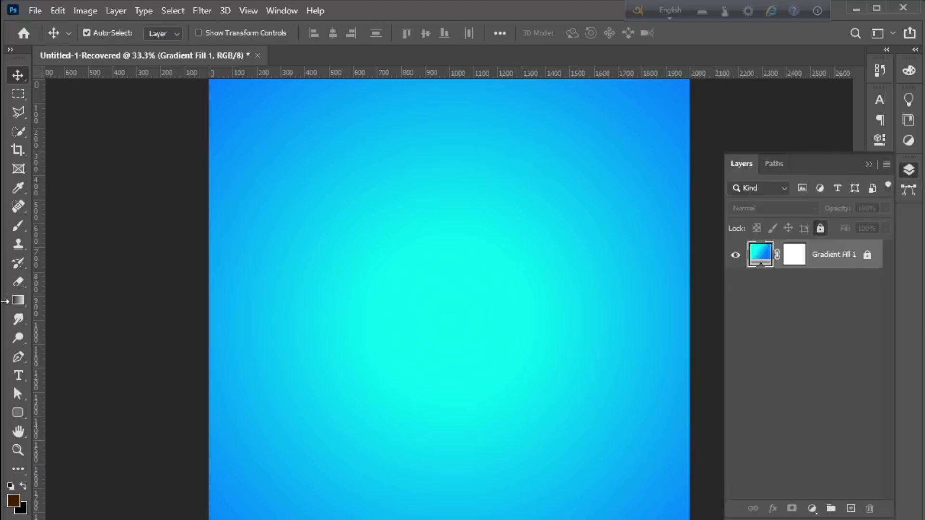
click(18, 375)
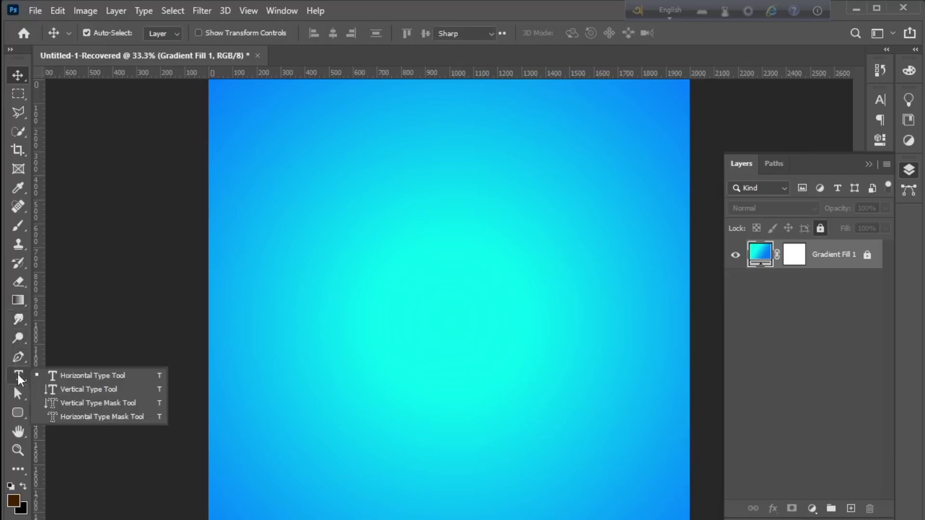
click(81, 377)
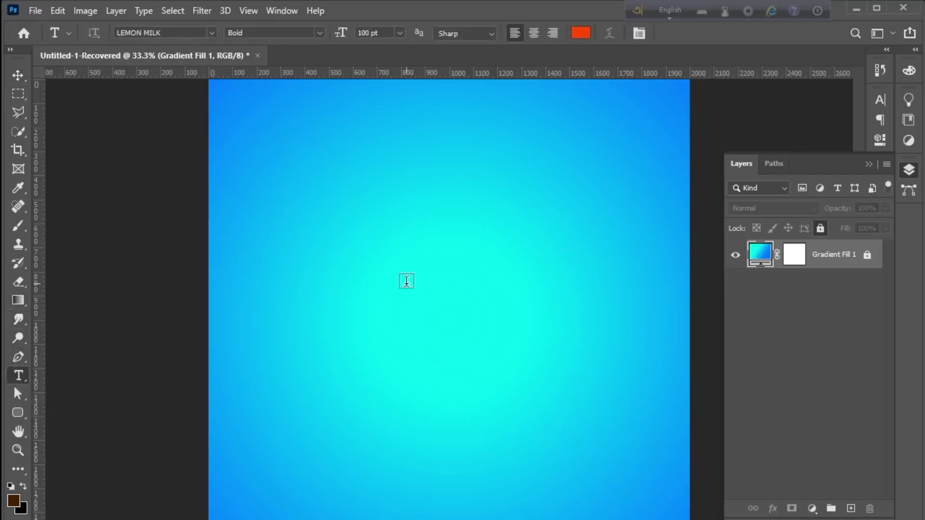
click(407, 281)
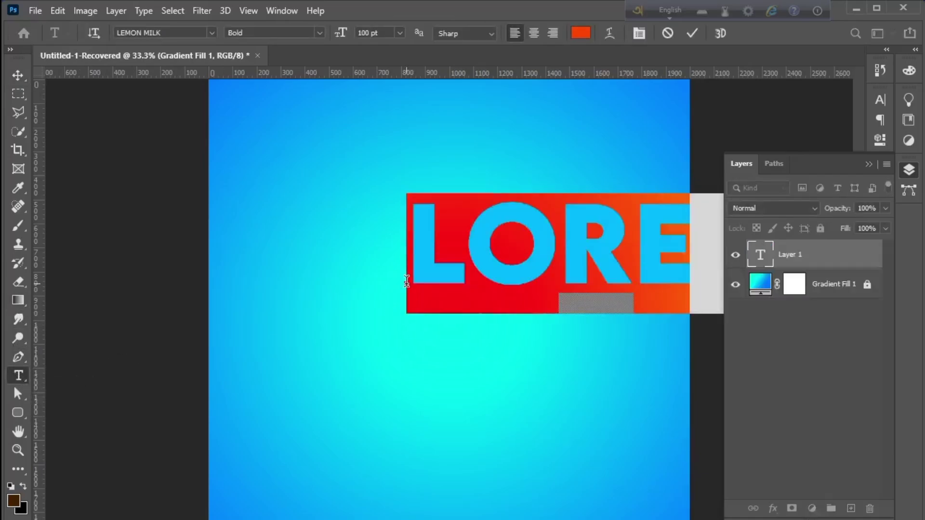
text(#D)
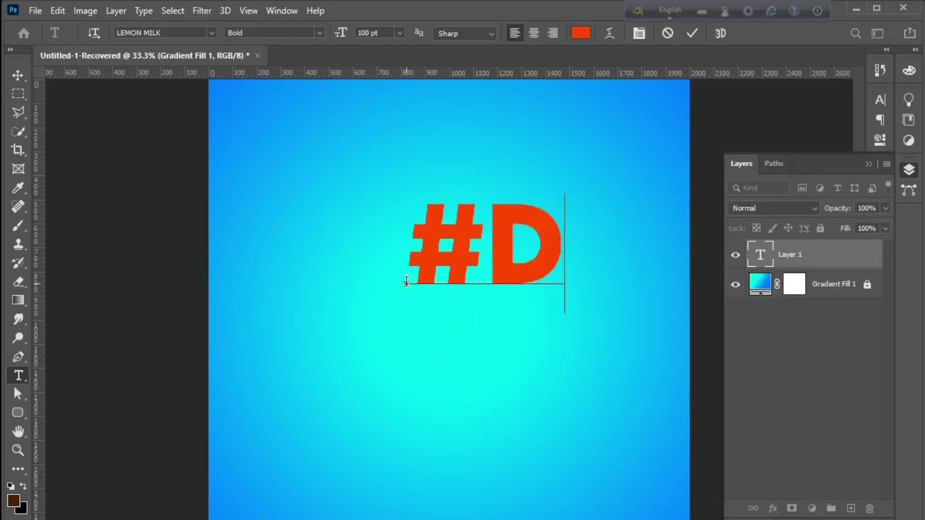
key(BackSpace)
key(BackSpace)
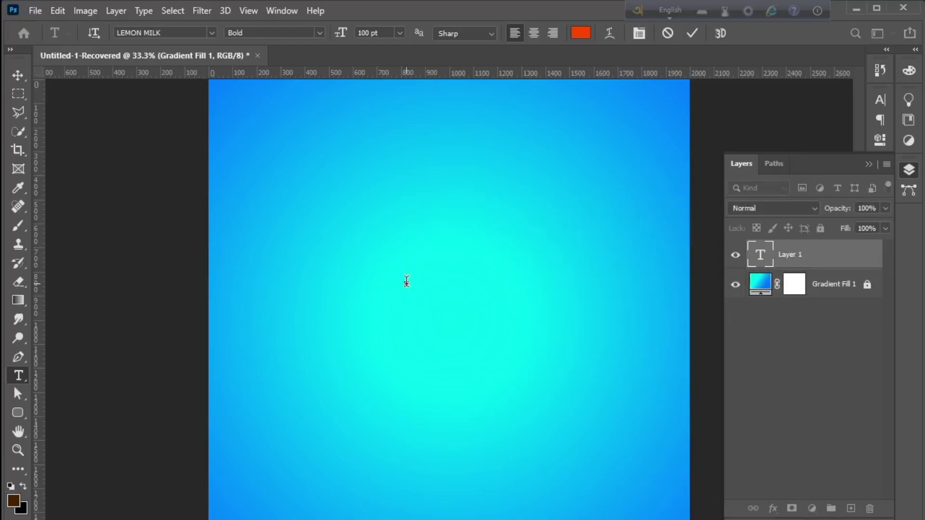
text(3)
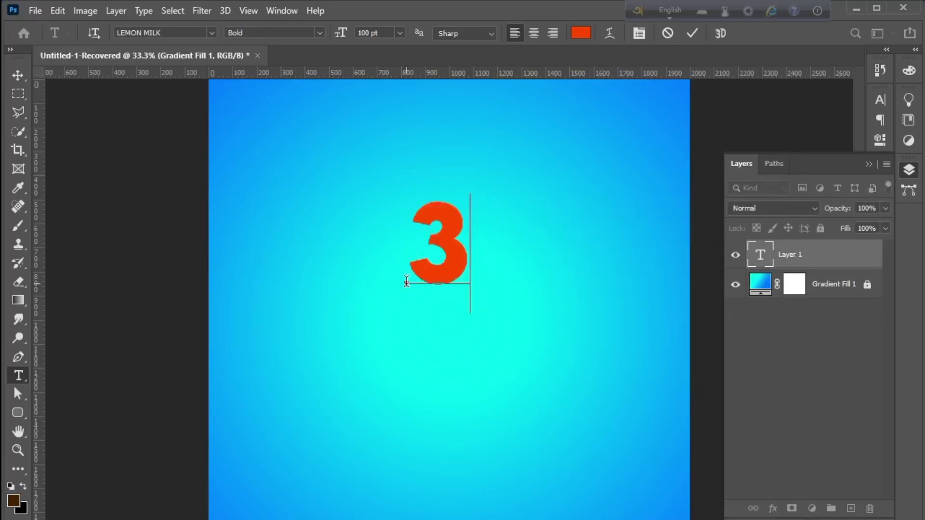
text(D)
Move the "3D" text down and left to the centre of the gradient background and commit it.
drag(436, 145, 452, 228)
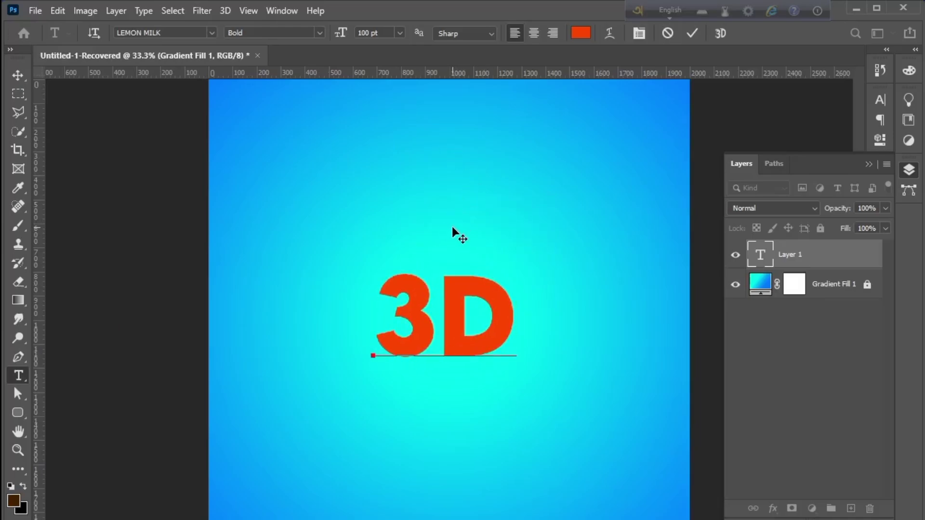
click(691, 38)
double_click(761, 260)
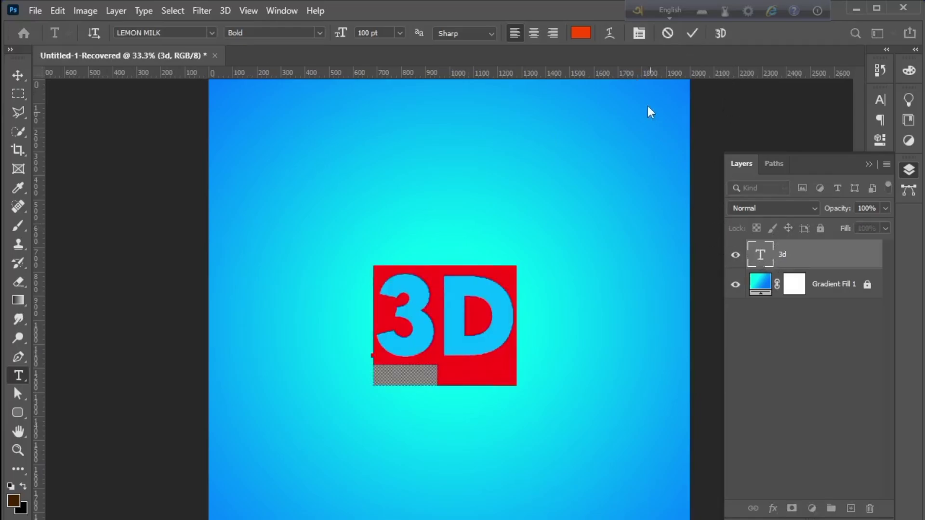
click(691, 37)
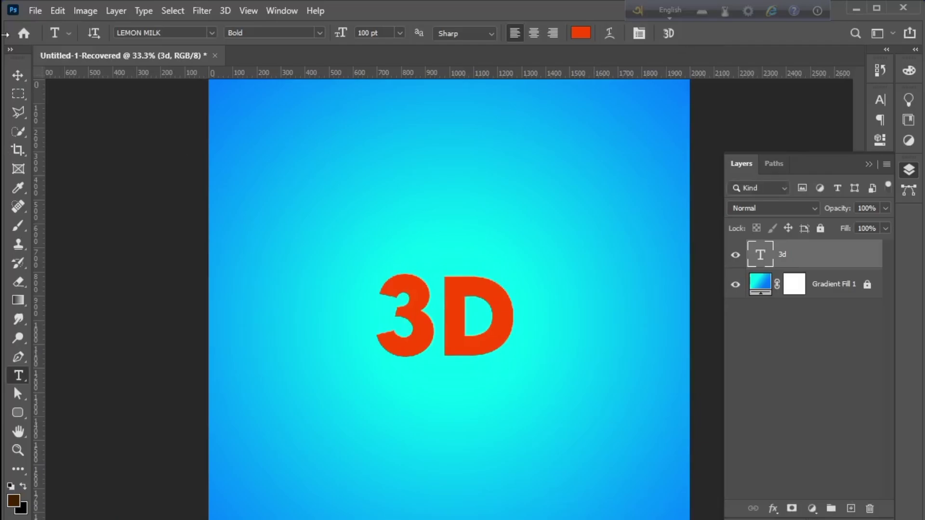
Add a Stroke layer style to the 3D text, 15 px wide, positioned outside, in dark purple 260060.
double_click(870, 260)
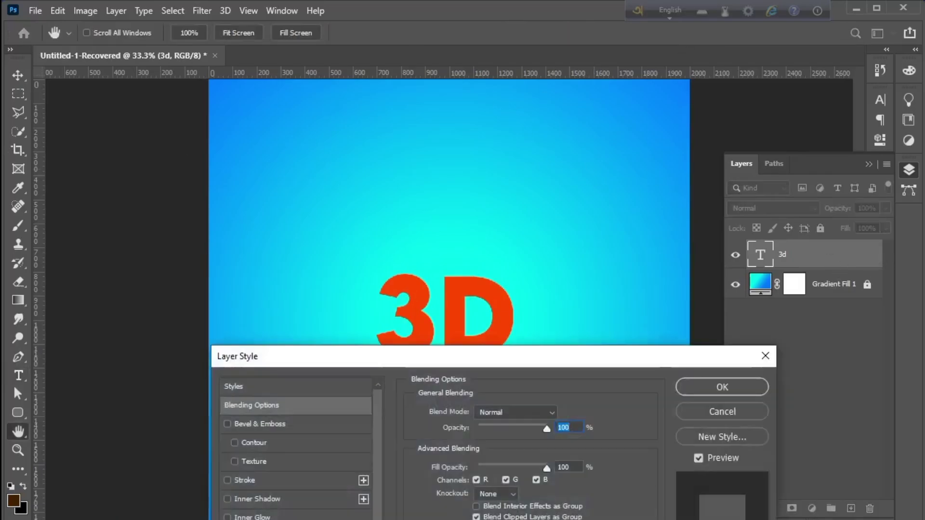
click(276, 479)
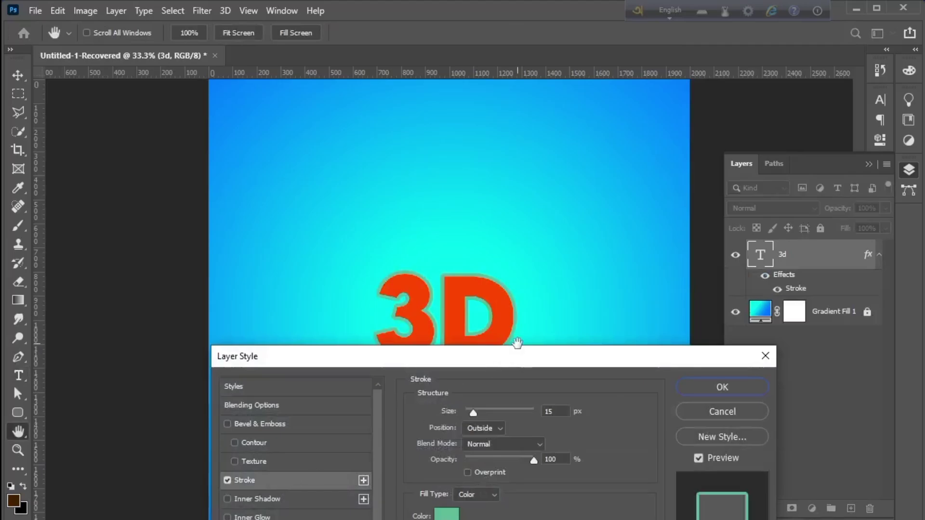
drag(525, 354, 609, 422)
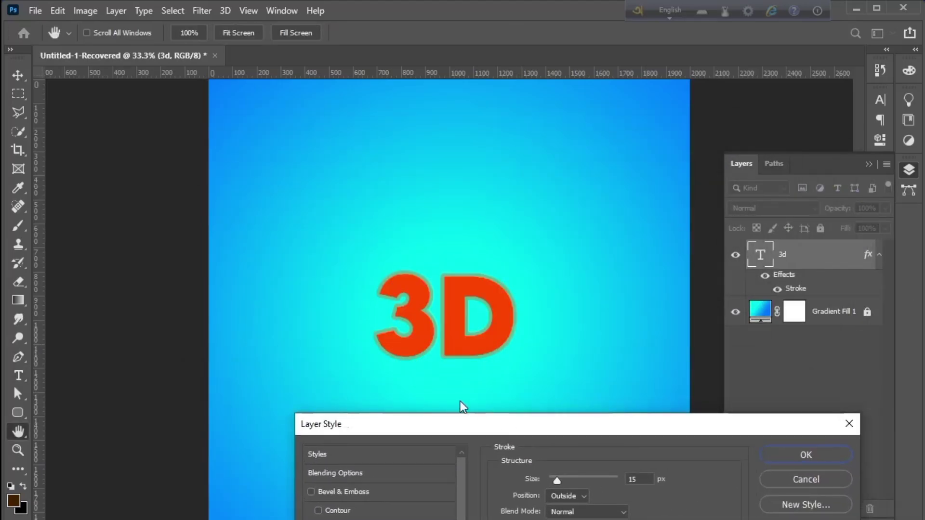
drag(461, 402, 556, 344)
click(477, 502)
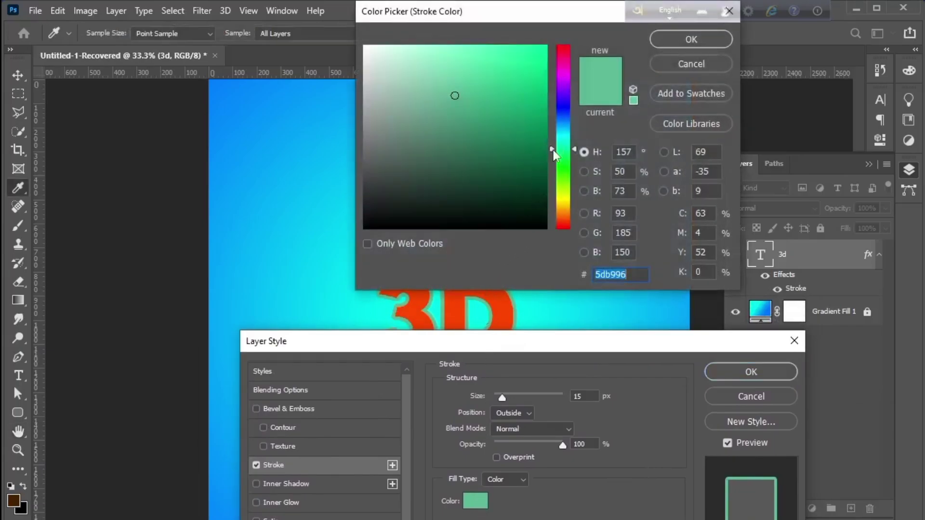
mouse_move(554, 150)
mouse_down()
mouse_move(554, 94)
mouse_move(544, 140)
mouse_move(554, 161)
mouse_up()
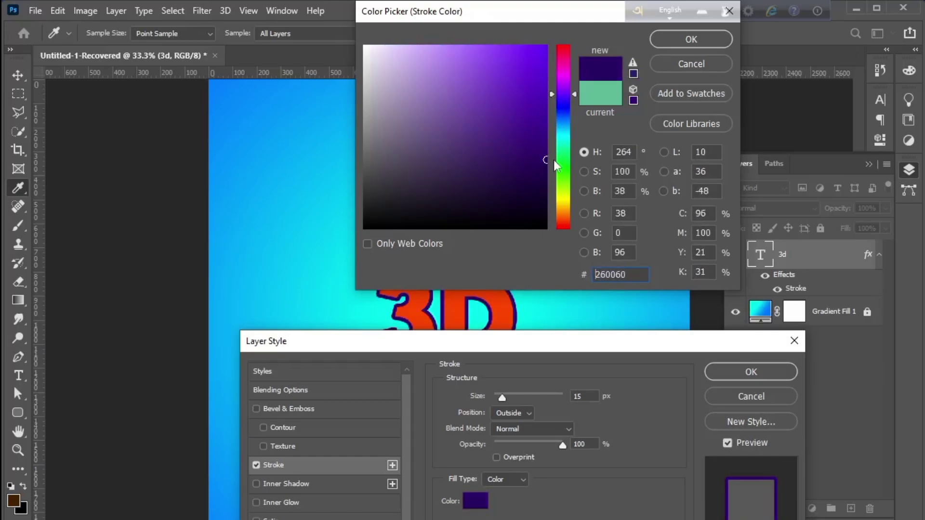
click(665, 41)
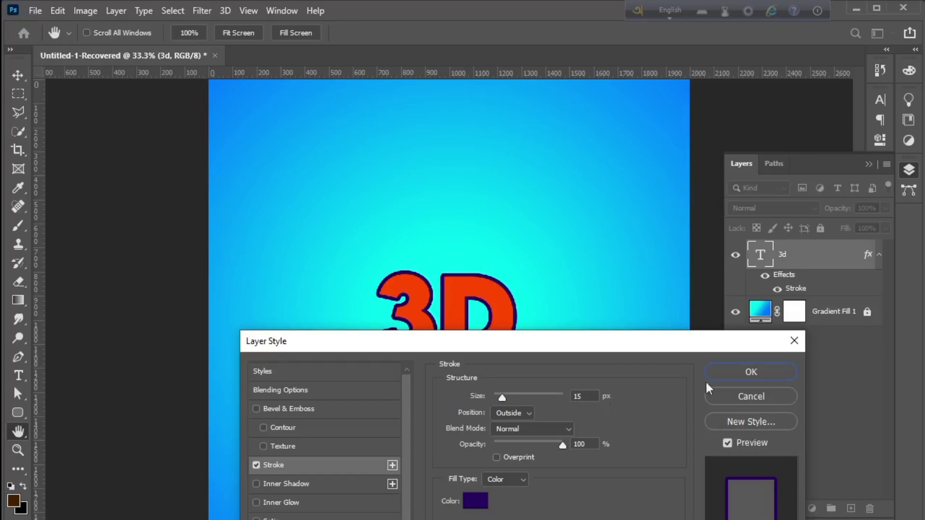
click(740, 369)
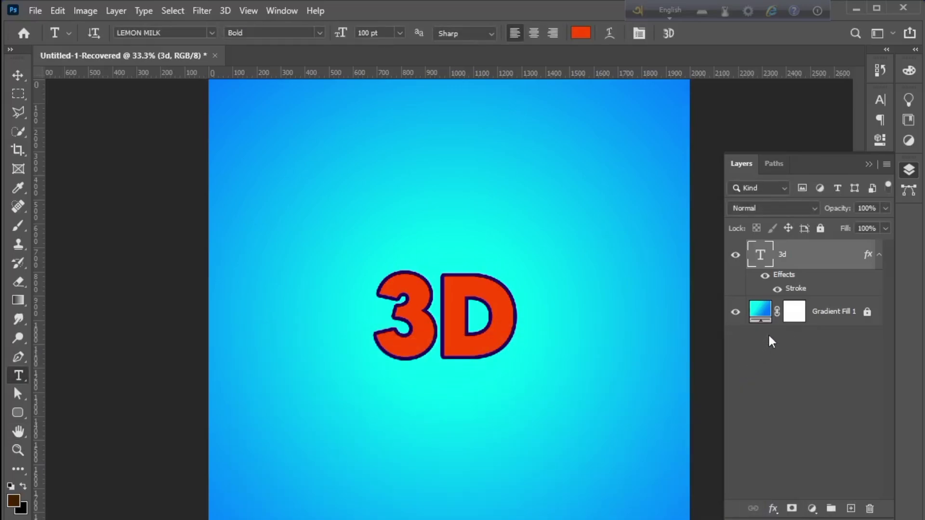
Duplicate the stroked text layer and nudge the copy slightly right and down.
key(ctrl+j)
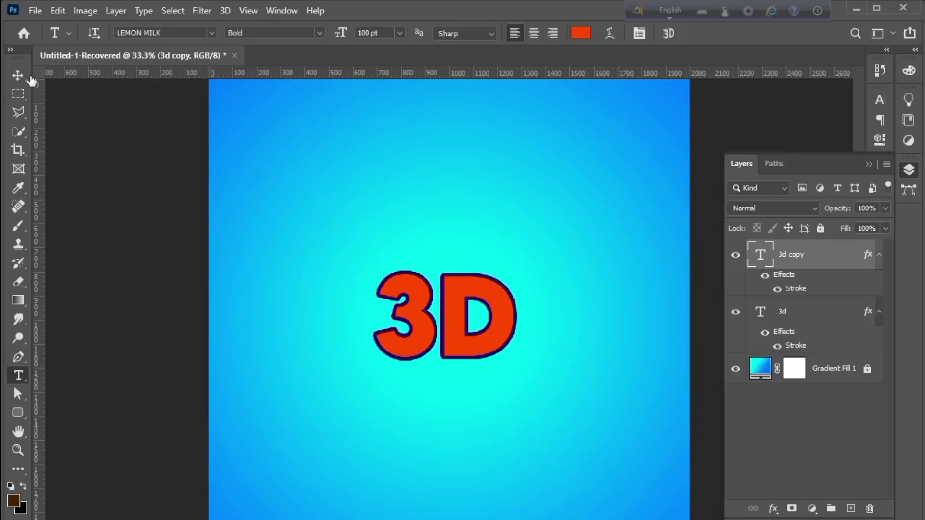
click(15, 76)
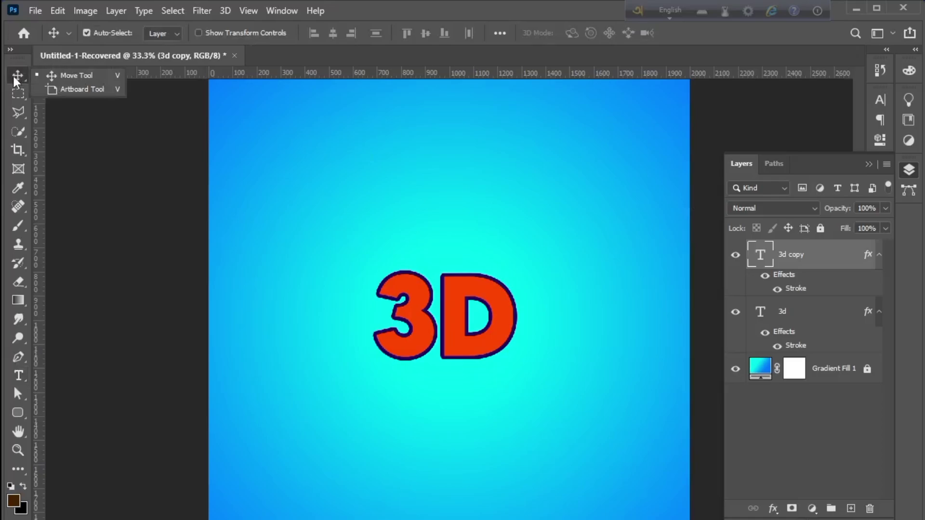
click(71, 76)
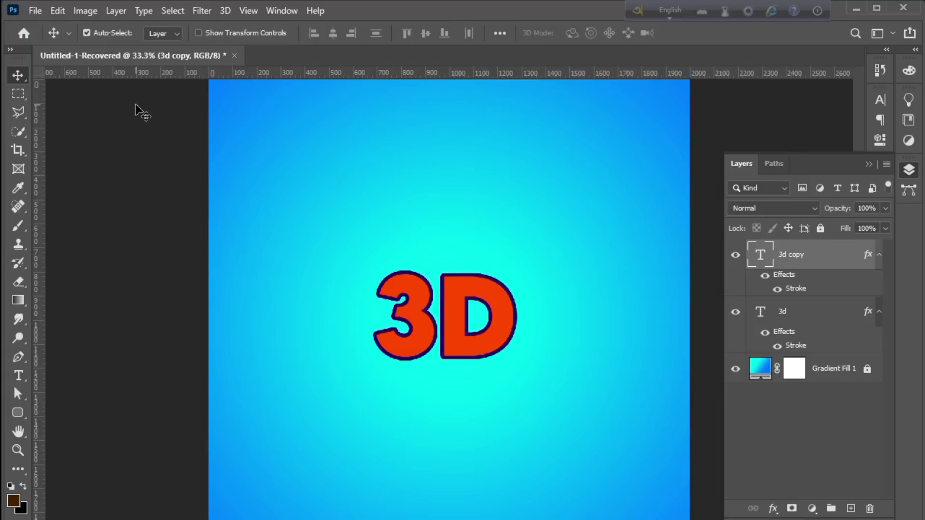
key(Right)
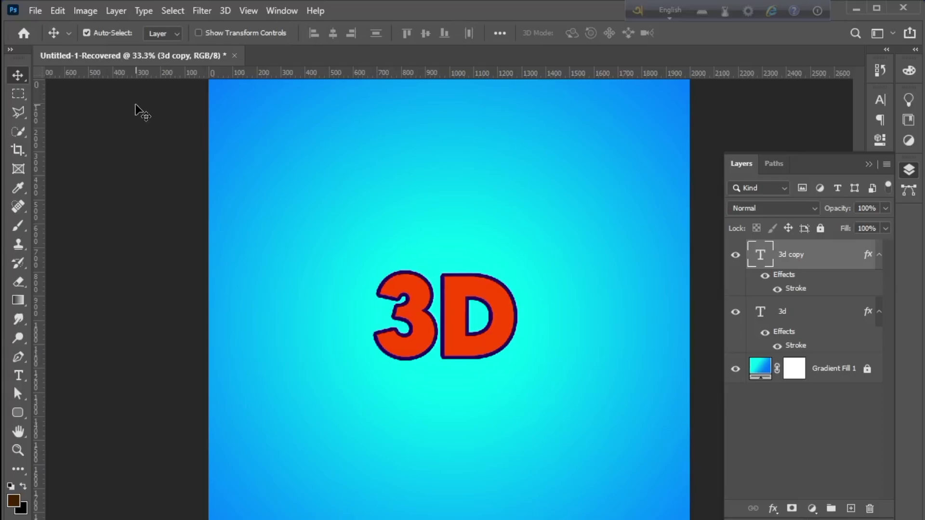
key(Down)
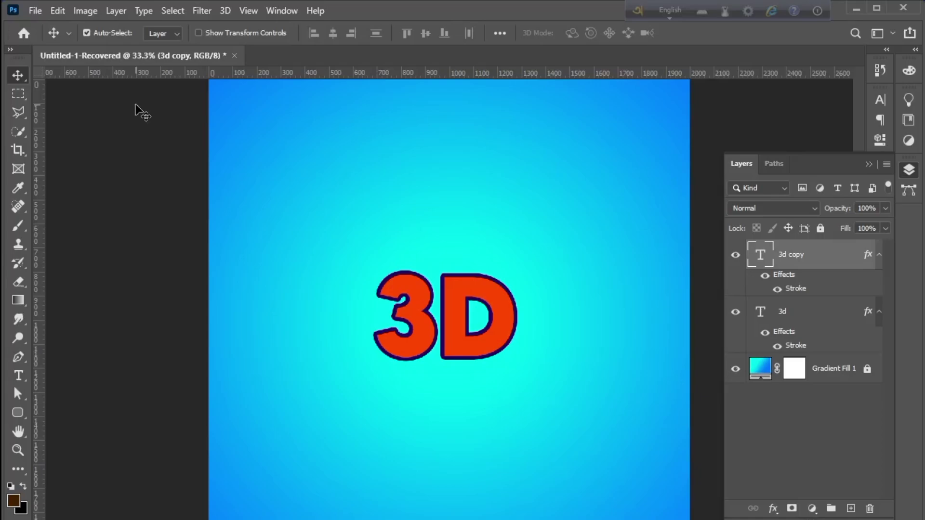
Make six more successive duplicates of the text layer, nudging each slightly right and down from the previous one to build up the extrusion.
key(ctrl)
key(ctrl+j)
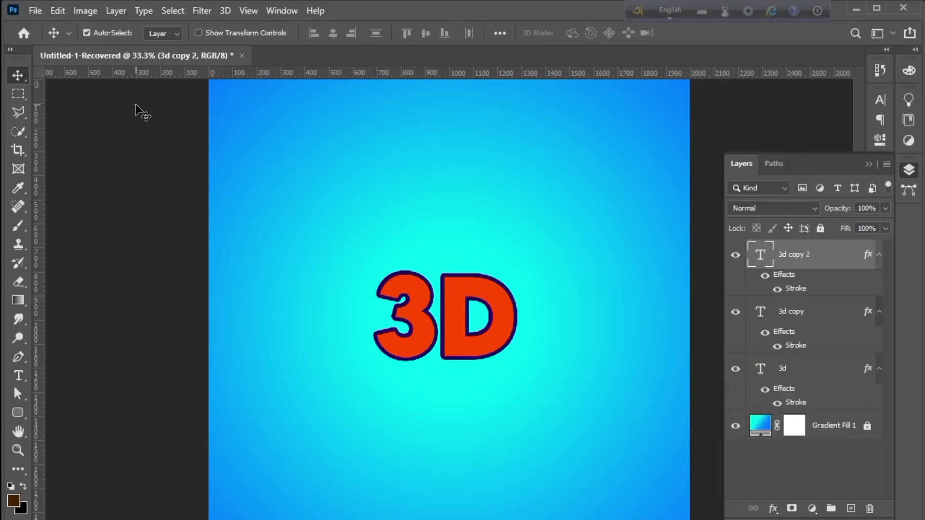
key(Right)
key(Down)
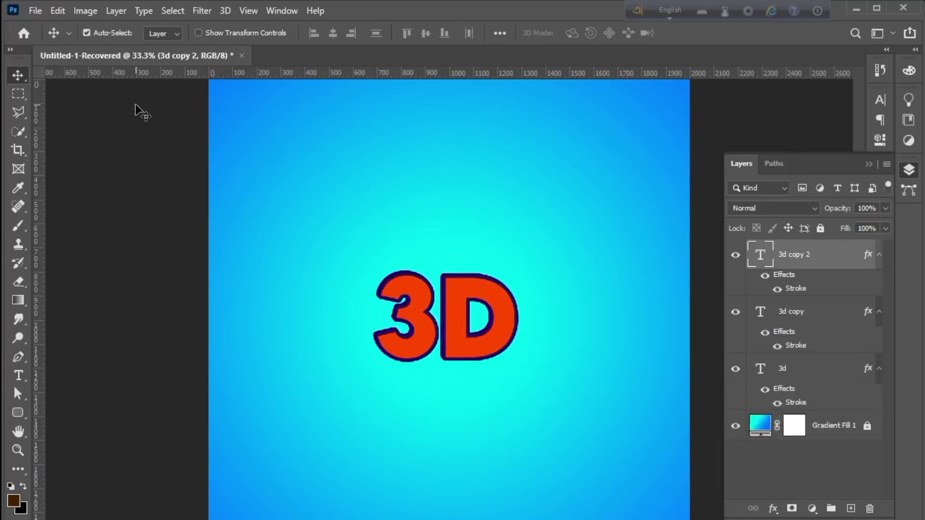
key(ctrl)
key(ctrl+j)
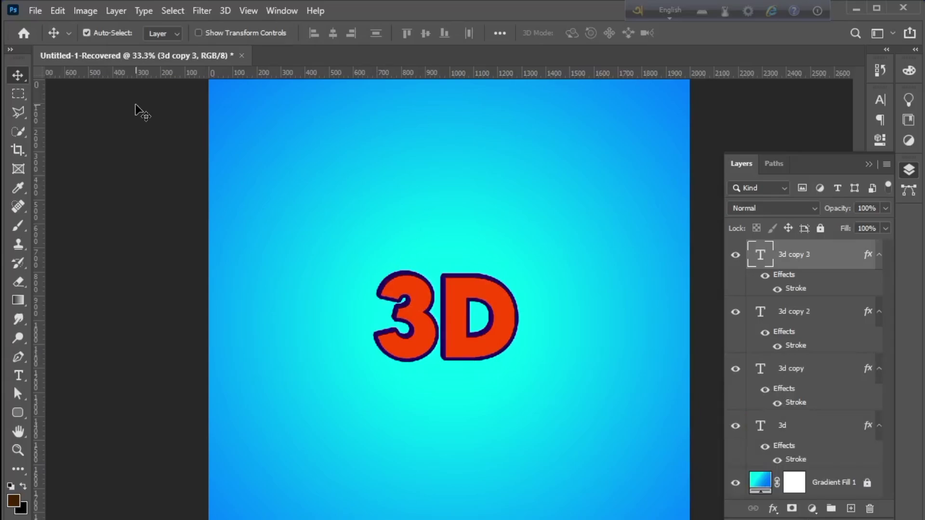
key(Right)
key(Down)
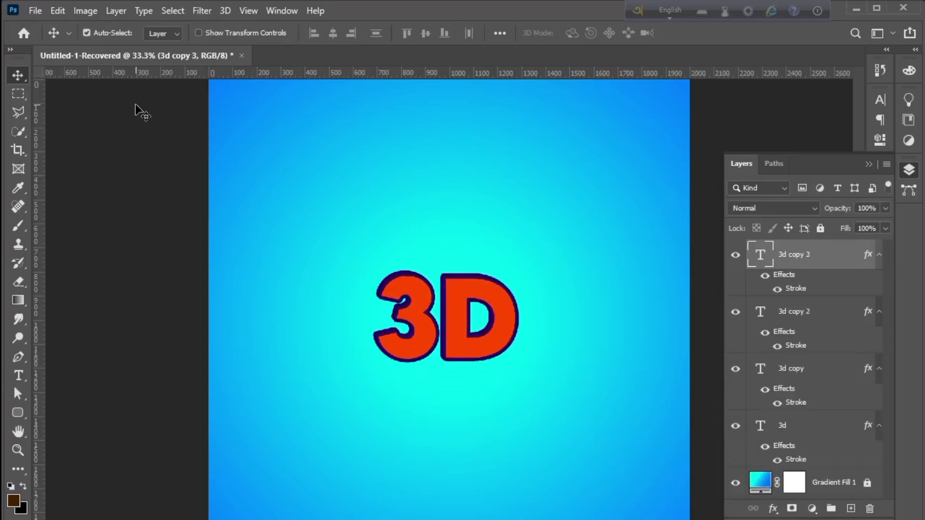
key(ctrl)
key(ctrl+j)
key(Right)
key(Down)
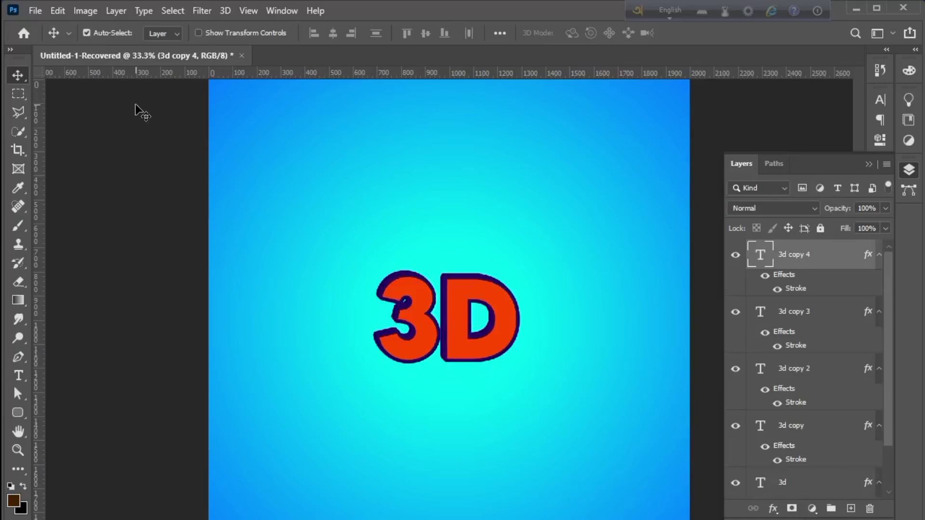
key(ctrl+j)
key(Right)
key(Down)
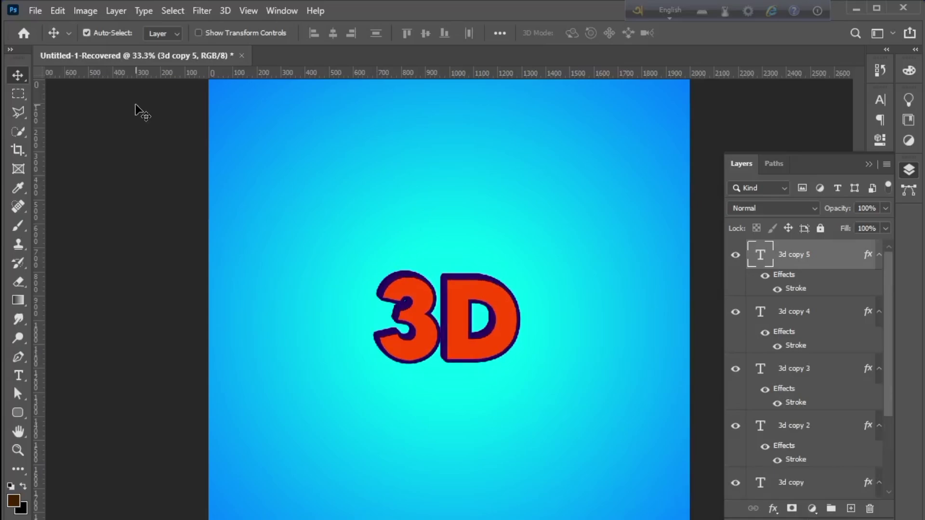
key(ctrl)
key(ctrl+j)
key(Right)
key(Down)
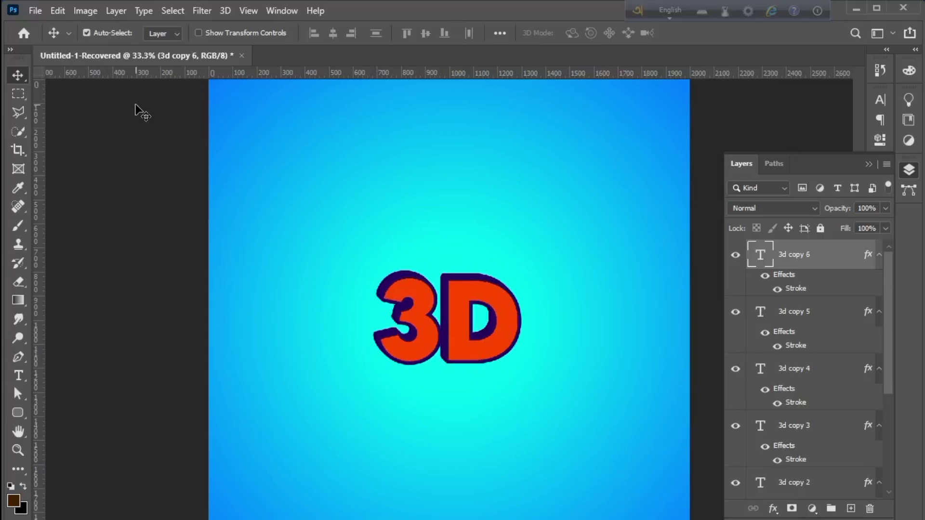
key(ctrl+j)
key(Right)
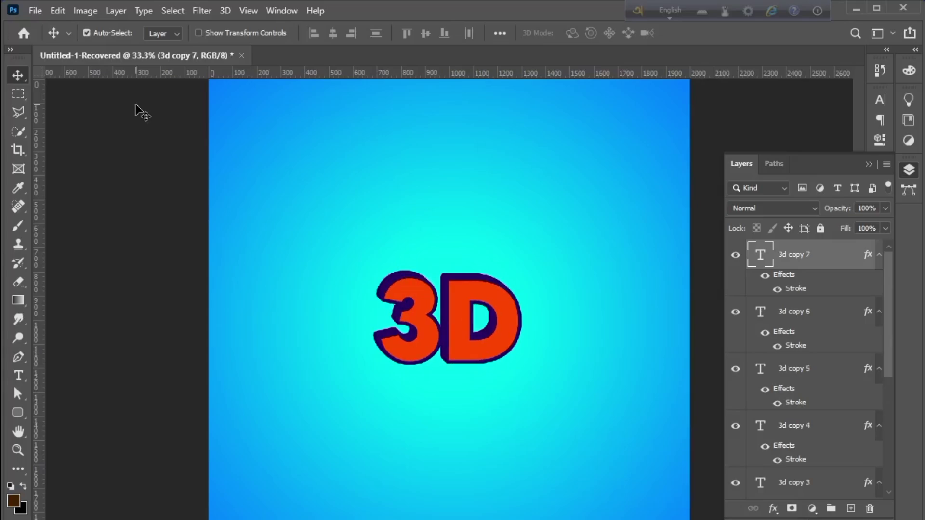
key(Down)
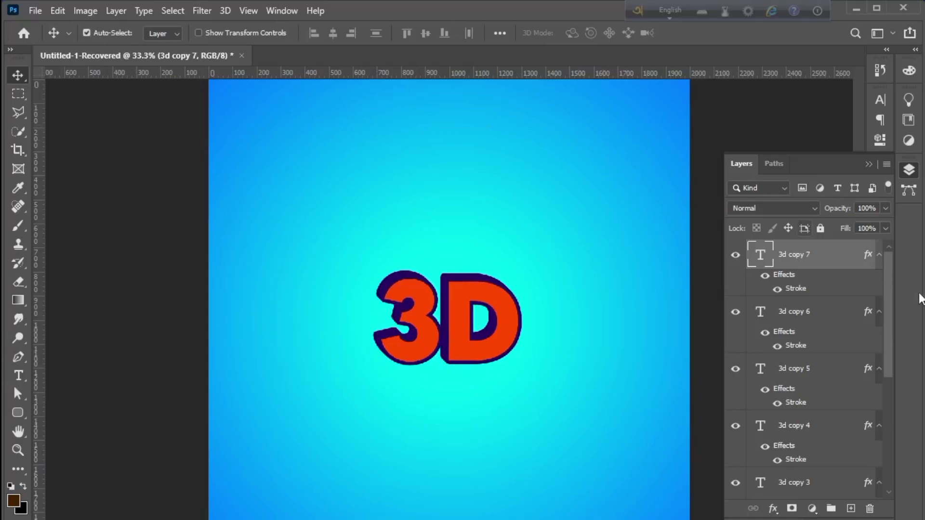
Group all the text layers from "3d copy 6" down to "3d", leaving the topmost copy outside the group.
mouse_move(889, 273)
mouse_down()
mouse_move(889, 281)
mouse_move(889, 266)
mouse_up()
click(819, 318)
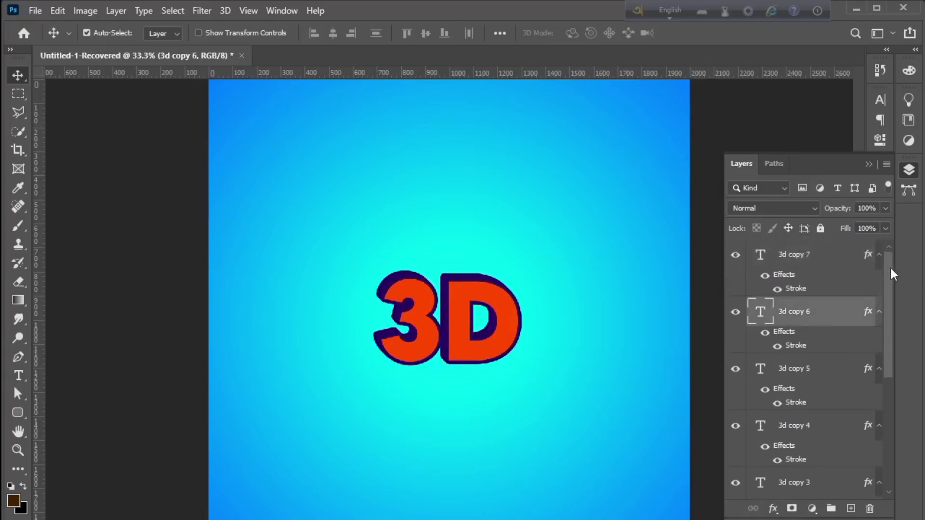
drag(888, 264, 872, 417)
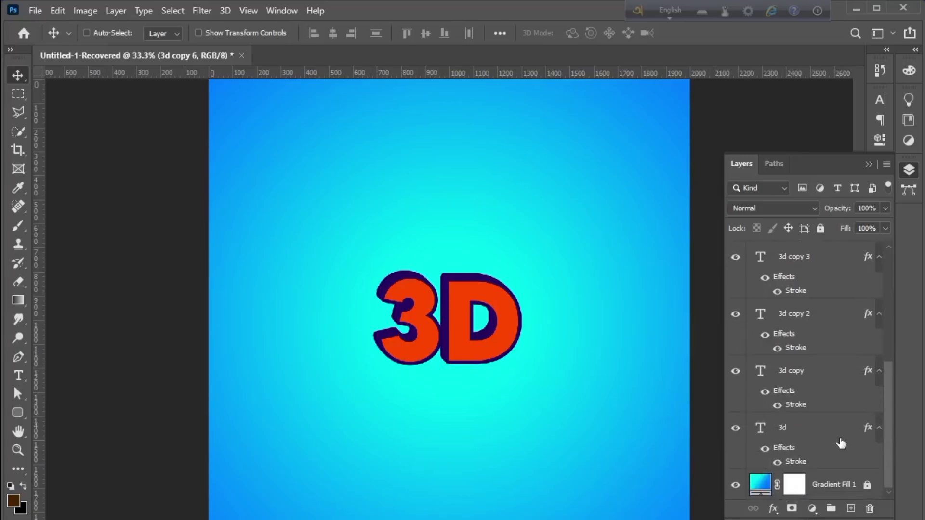
shift+click(813, 431)
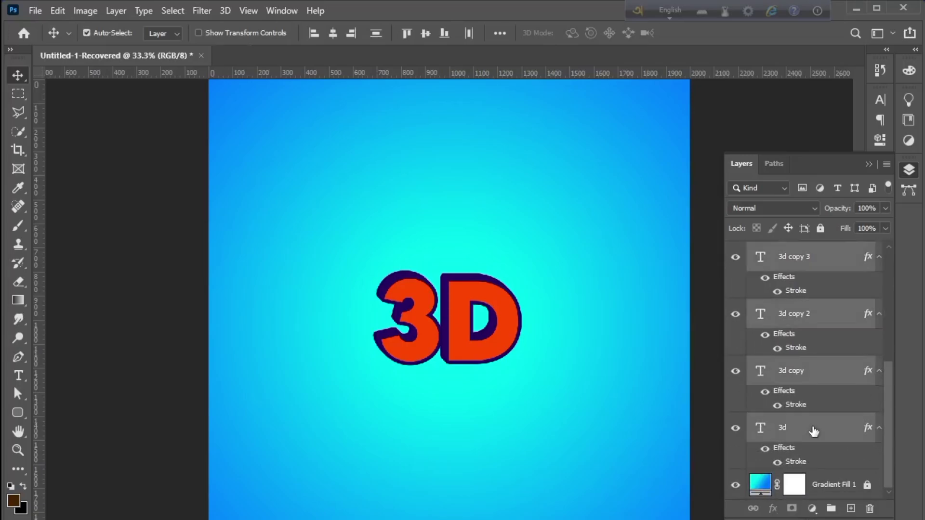
ctrl+click(831, 510)
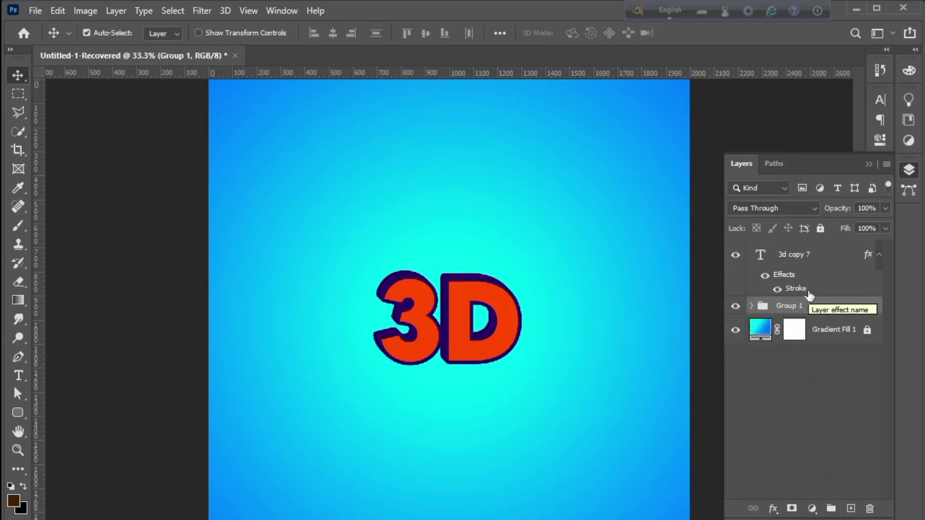
Clear the layer style from the topmost text layer, "3d copy 7".
click(826, 258)
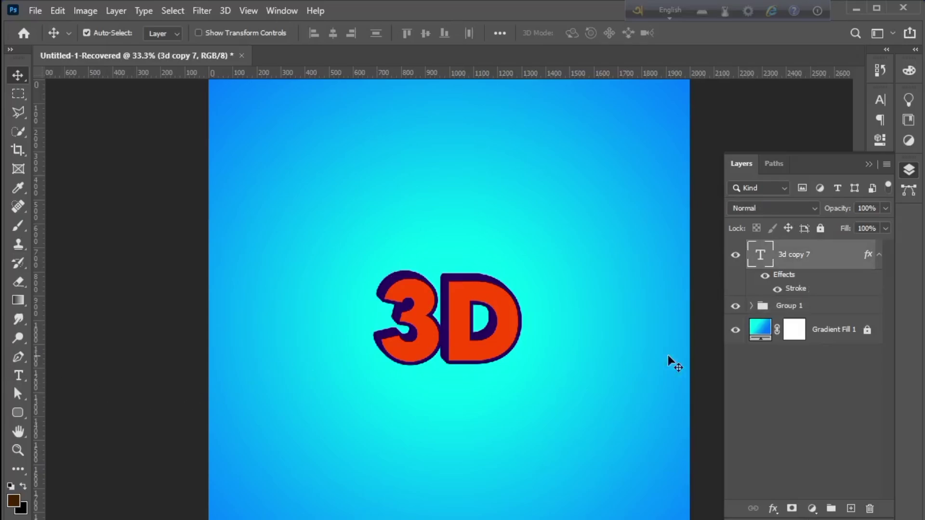
right_click(867, 260)
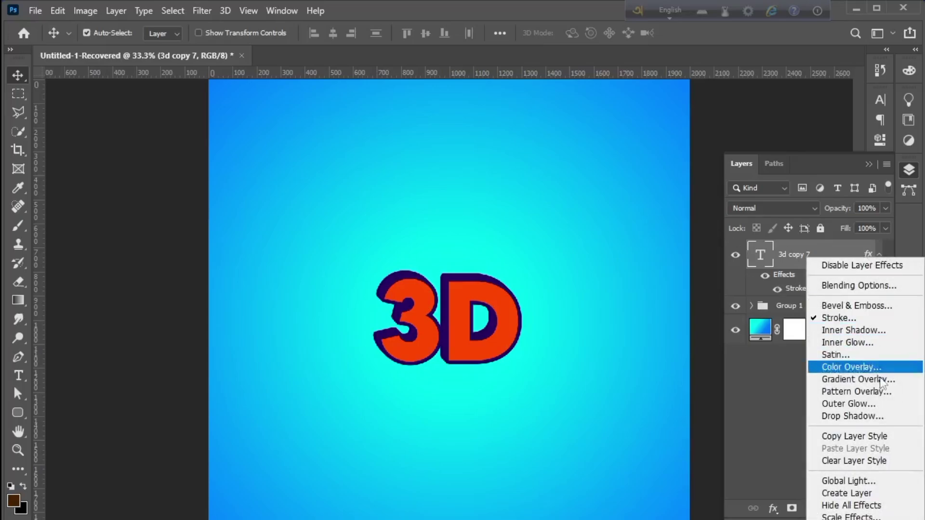
click(870, 462)
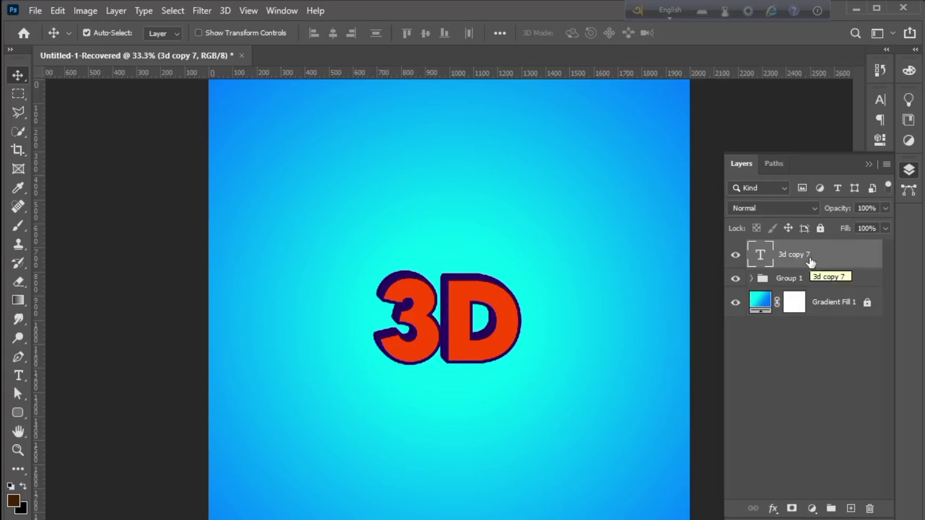
Make five successive duplicates of the unstroked "3d copy 7" layer, nudging each slightly right and down from the previous one.
key(ctrl)
key(ctrl+j)
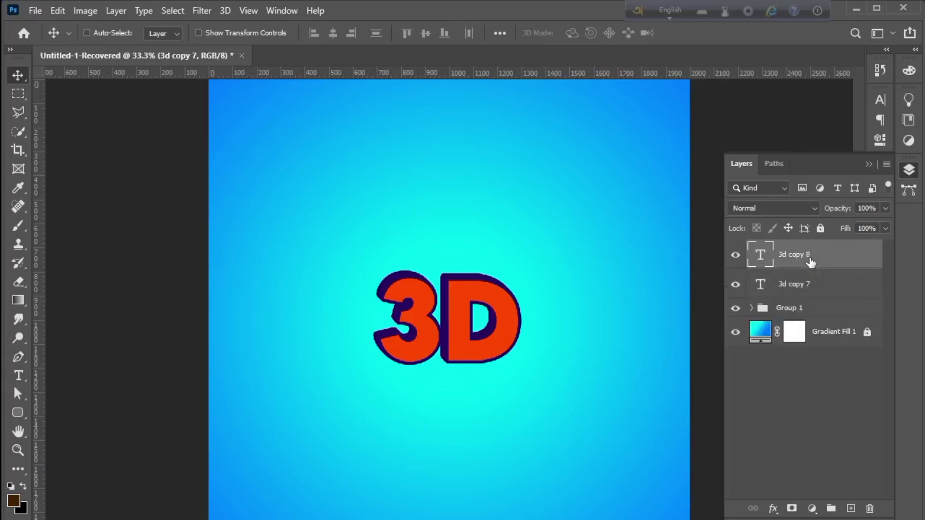
key(Right)
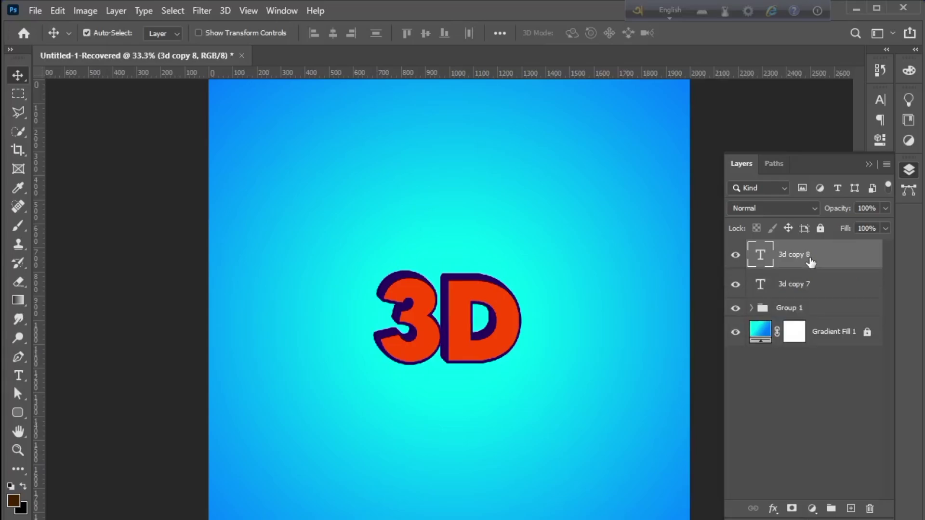
key(Down)
key(ctrl)
key(ctrl+j)
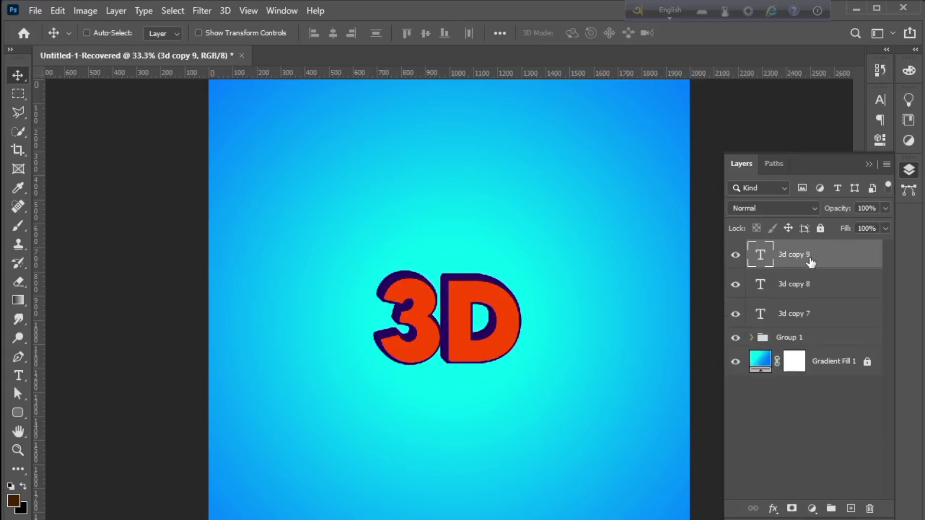
key(Right)
key(Down)
key(ctrl)
key(ctrl+j)
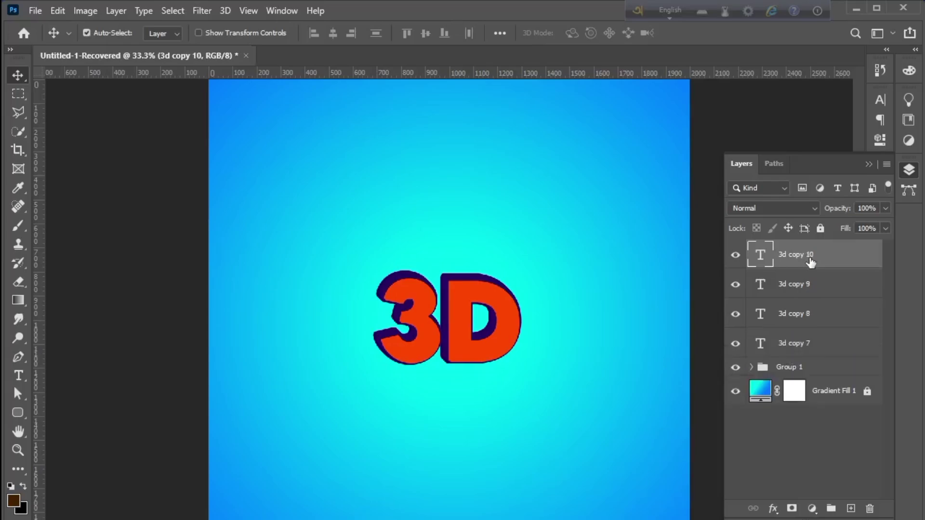
key(Right)
key(Down)
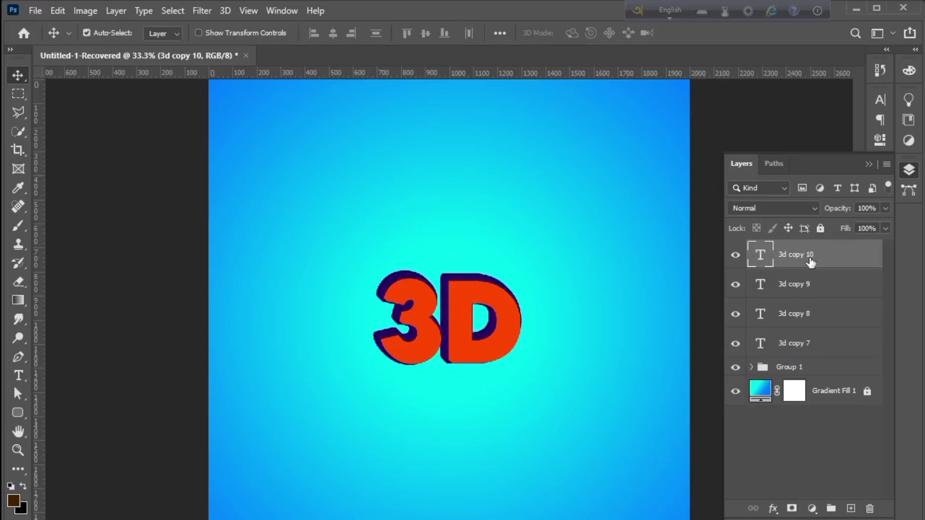
key(ctrl)
key(ctrl+j)
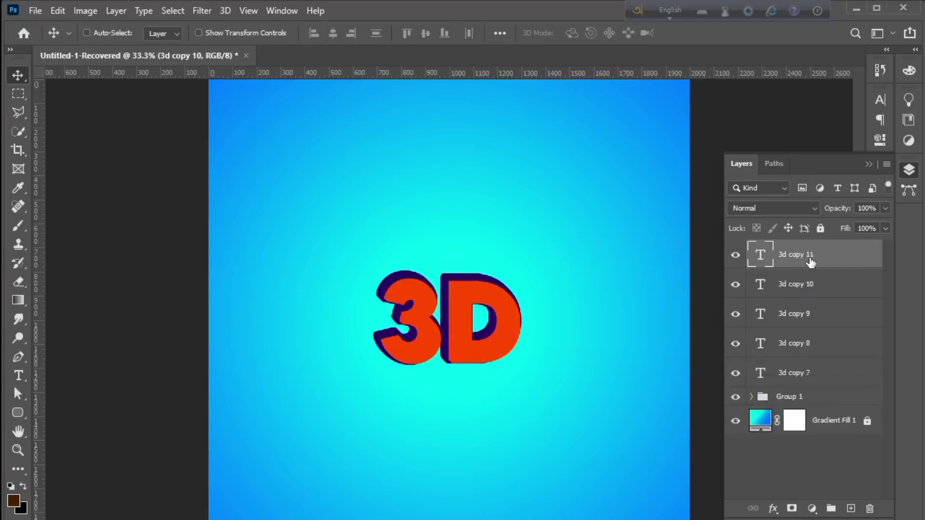
key(Right)
key(Down)
key(ctrl)
key(ctrl+j)
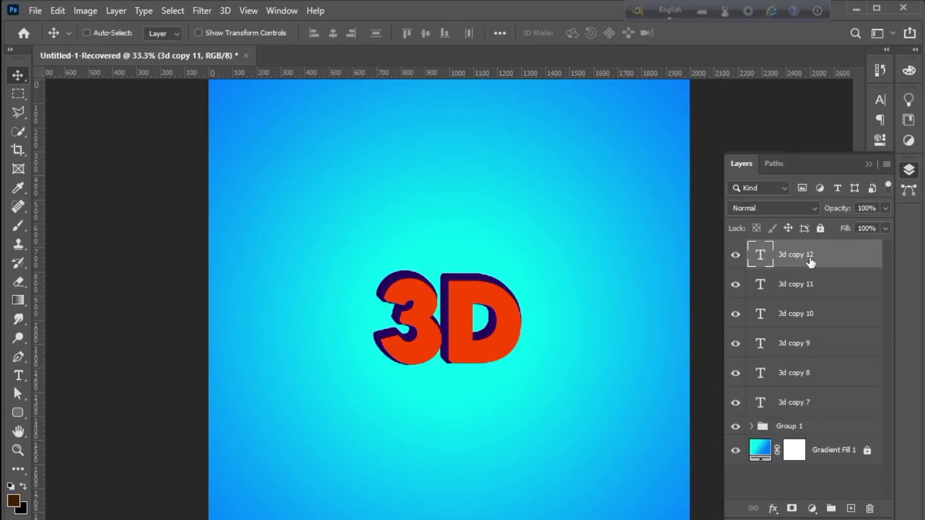
key(Right)
key(Down)
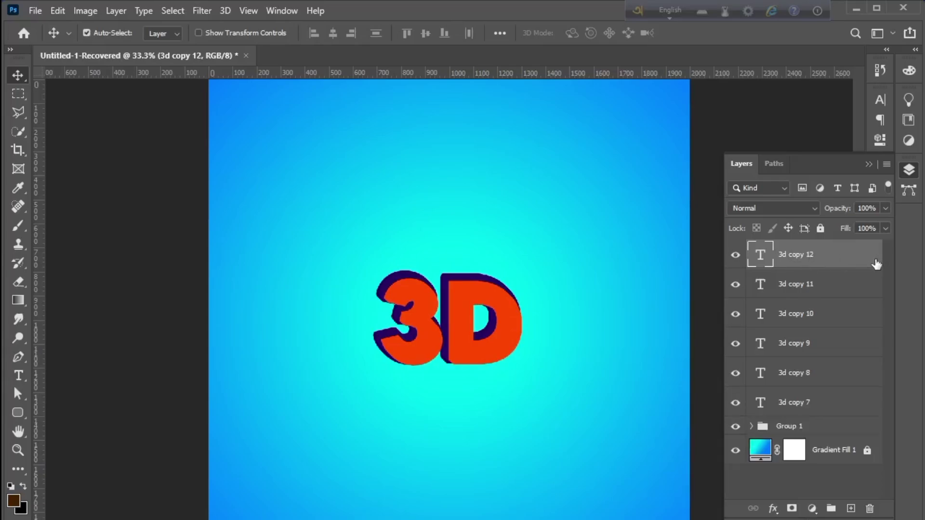
Group the text layers from "3d copy 11" down to "3d copy 7", leaving "3d copy 12" outside the group.
click(830, 290)
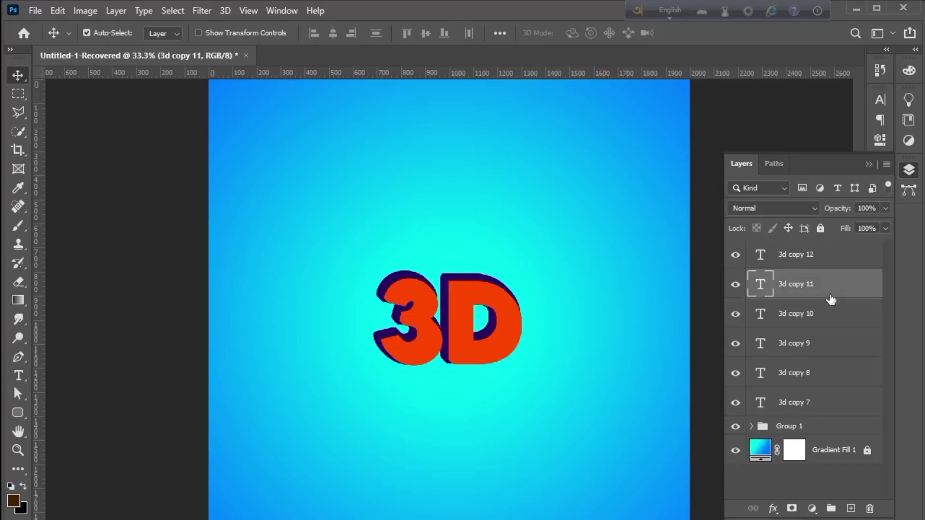
shift+click(825, 402)
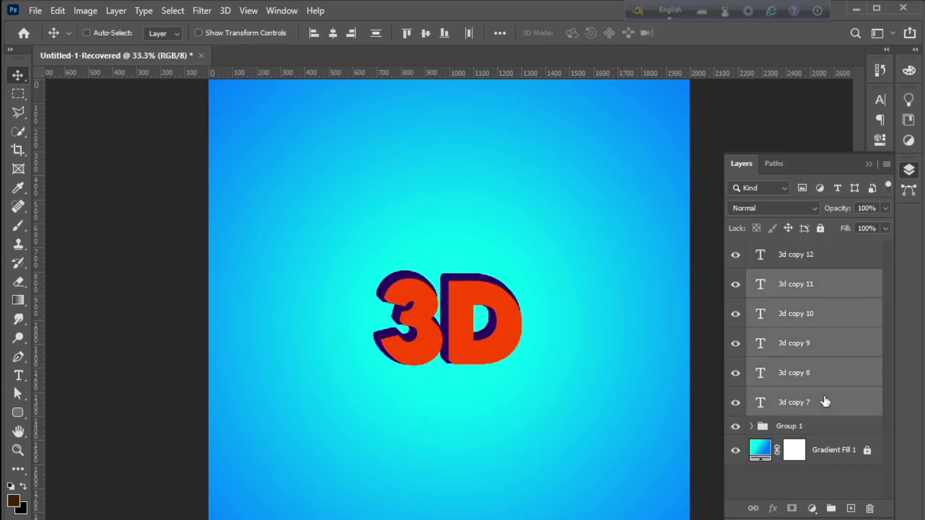
key(ctrl+g)
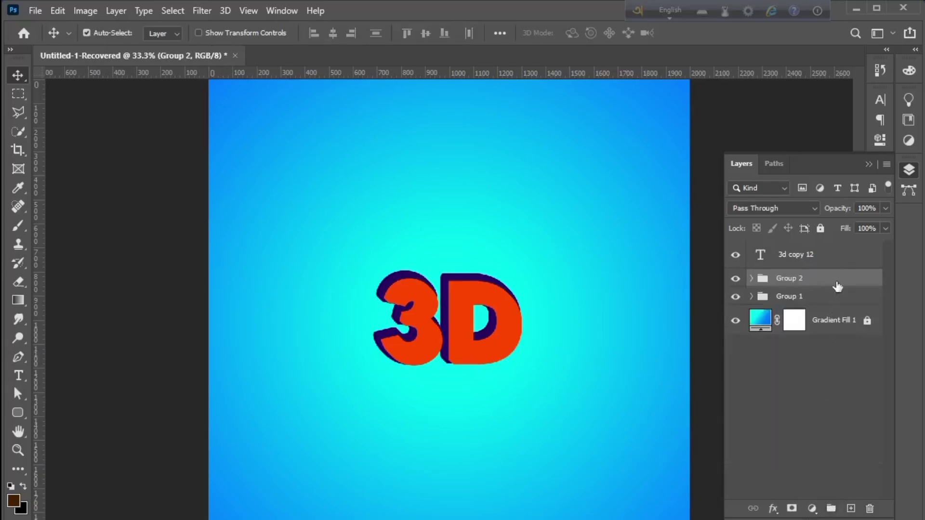
Add a linear yellow-to-orange Gradient Overlay to "3d copy 12", with yellow along the top of the letters and orange at their base.
click(828, 263)
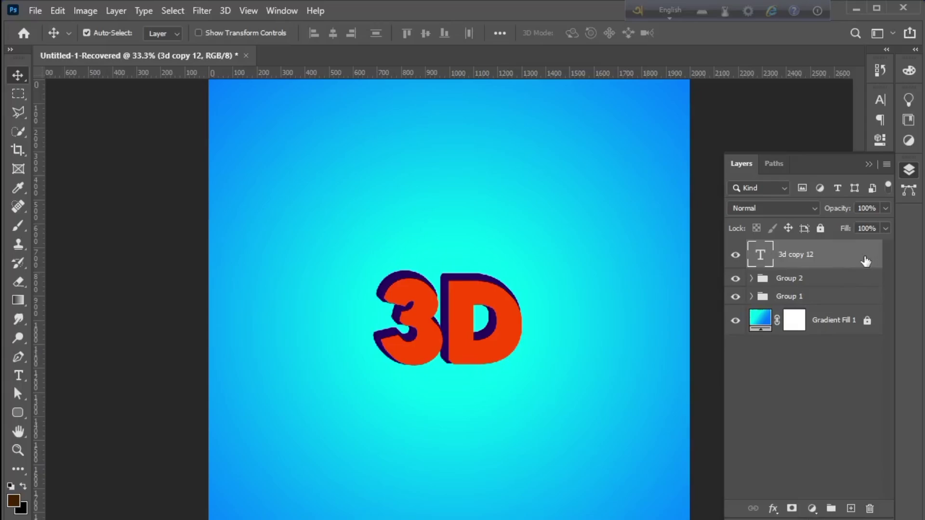
double_click(842, 262)
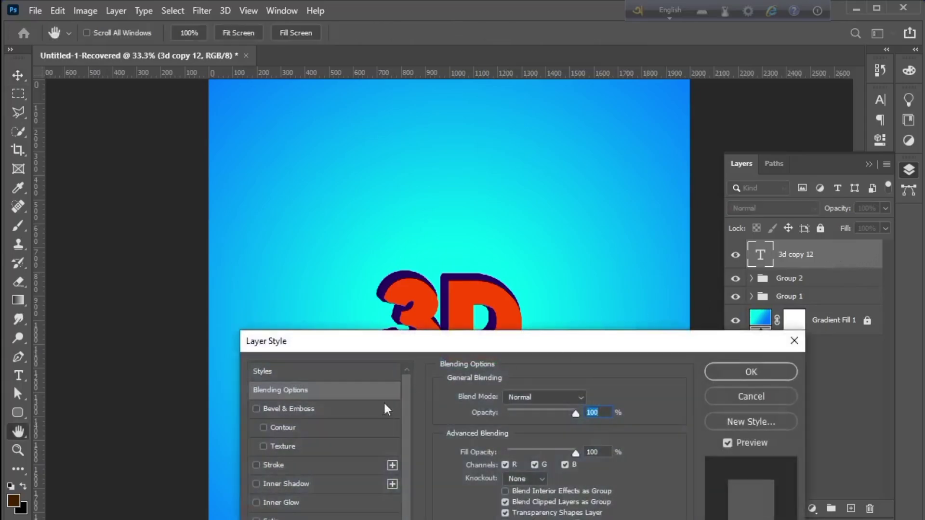
click(289, 519)
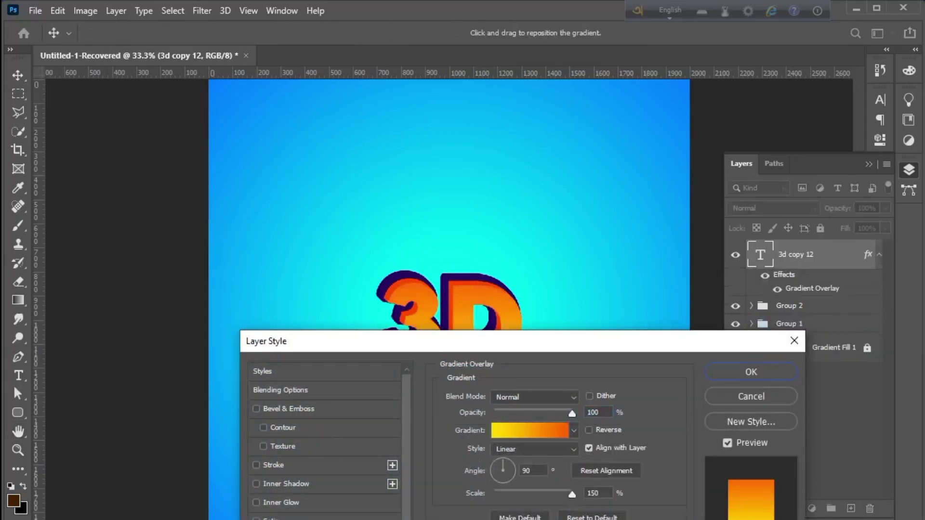
drag(554, 341, 553, 439)
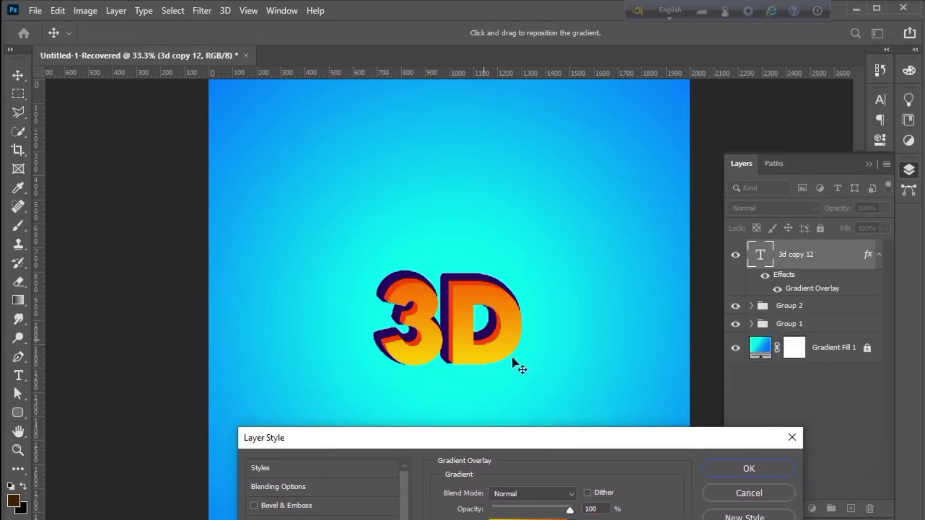
drag(535, 337, 535, 290)
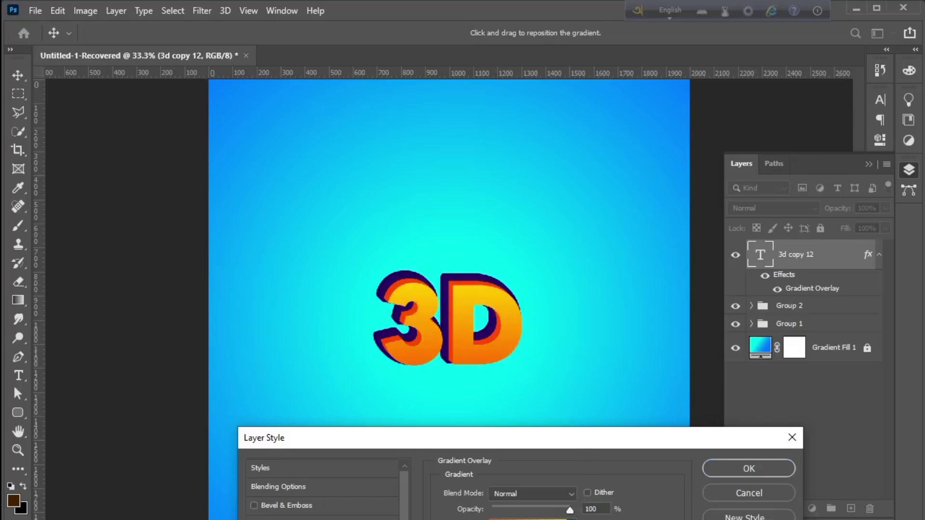
click(751, 466)
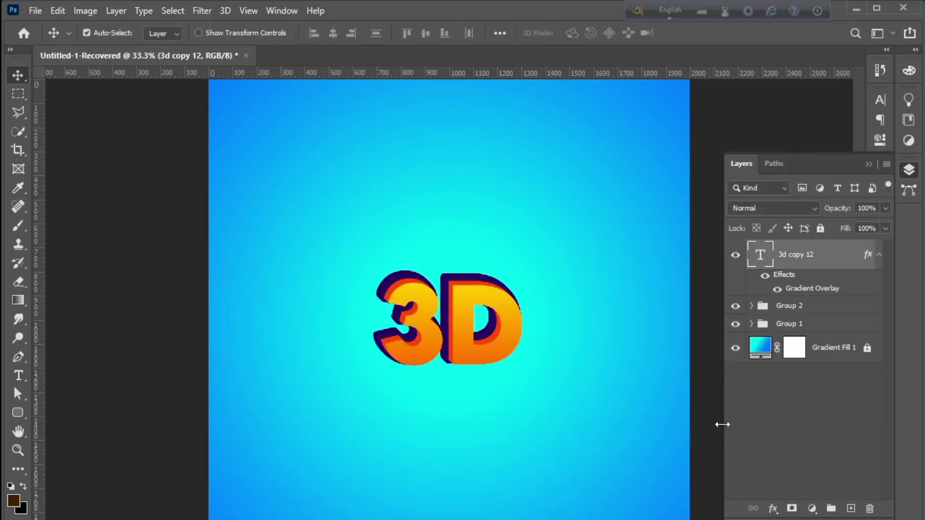
Add a white Inner Shadow at 100% opacity to "3d copy 12", with Use Global Light off and the angle at about 132°.
key(ctrl)
key(ctrl+plus)
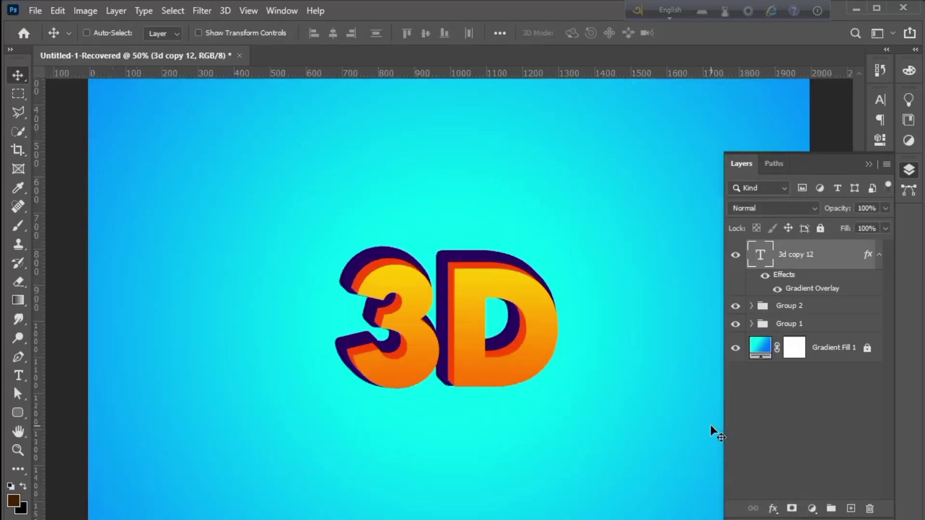
key(ctrl+plus)
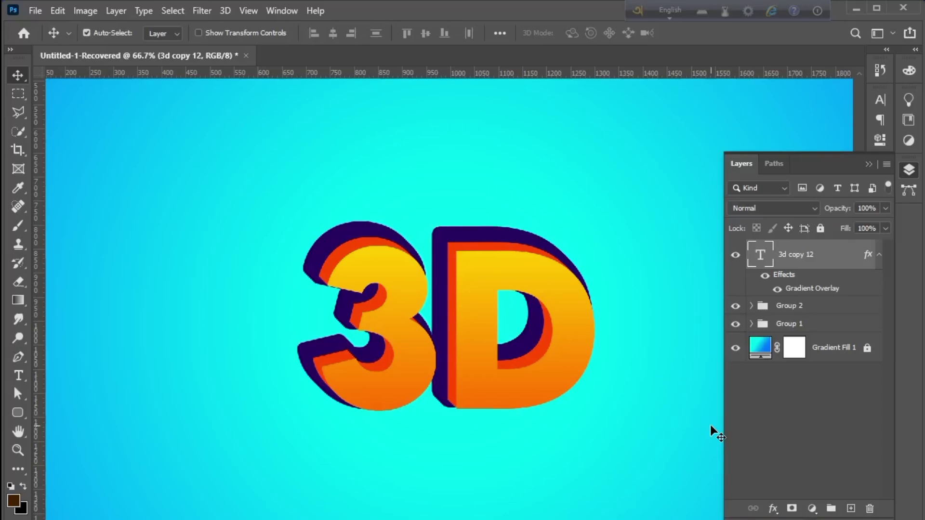
double_click(870, 259)
drag(588, 363, 729, 164)
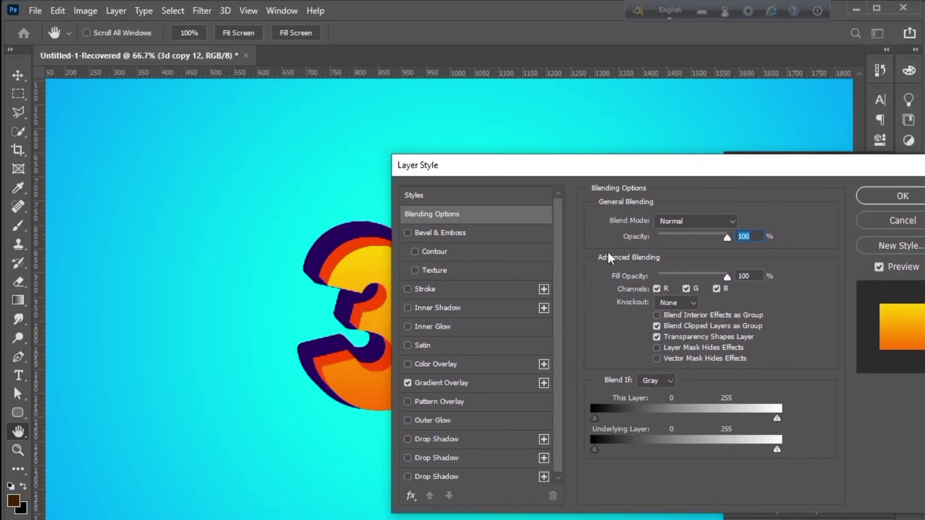
click(447, 307)
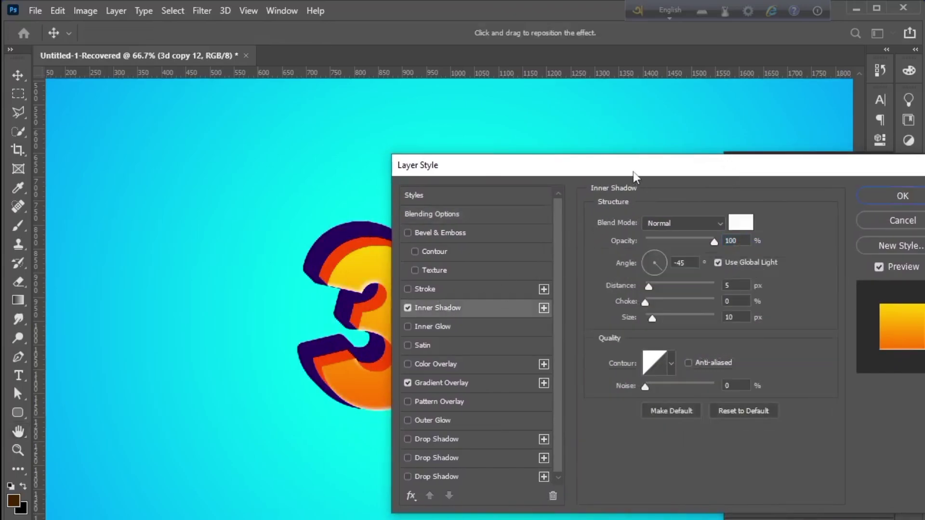
drag(633, 172, 525, 426)
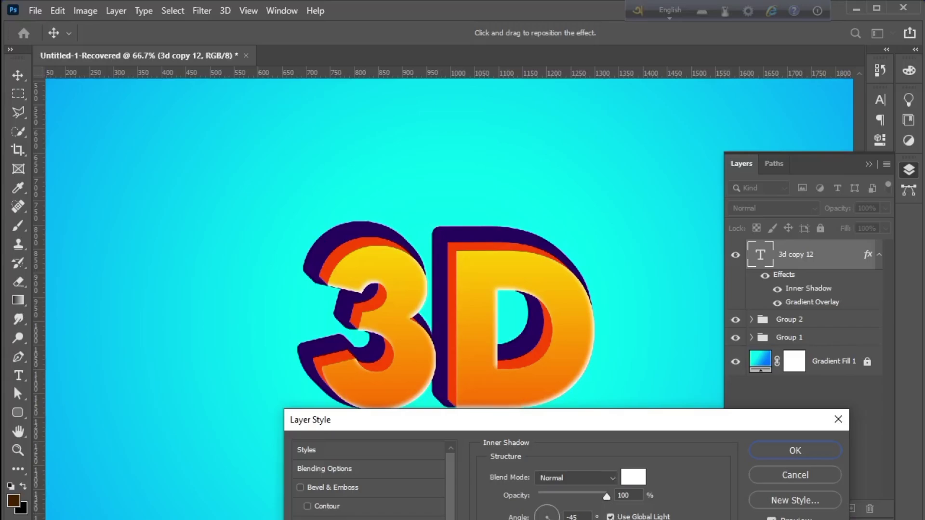
click(611, 517)
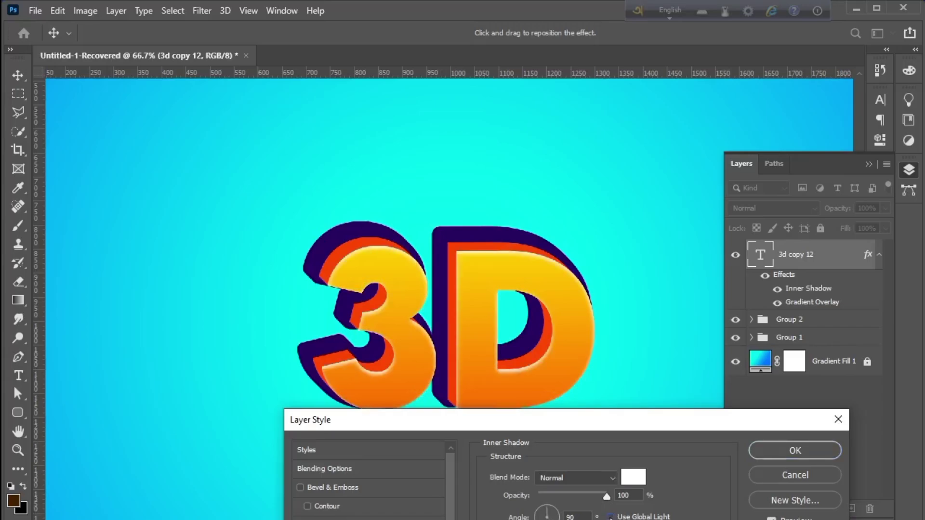
click(540, 513)
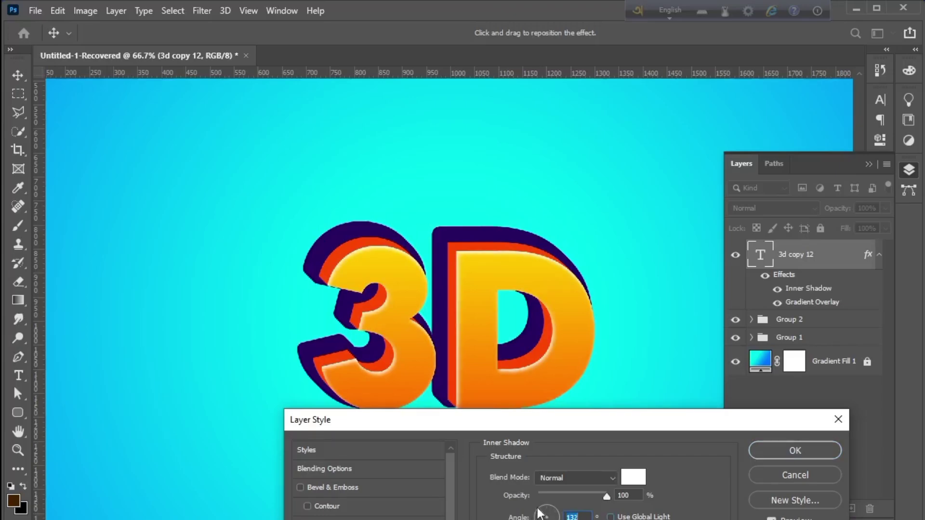
drag(539, 510, 538, 510)
click(805, 451)
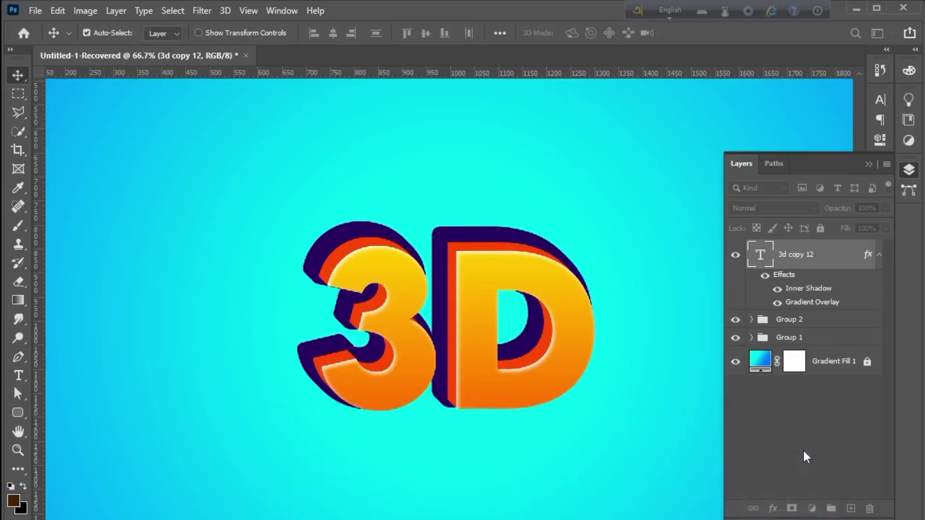
Convert the "3d copy 6" text layer inside Group 1 to a smart object.
click(819, 320)
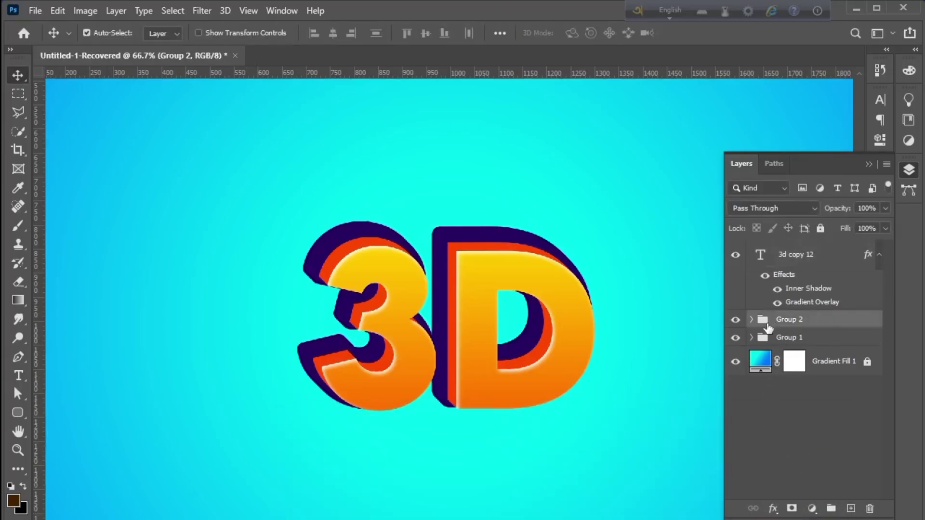
click(792, 340)
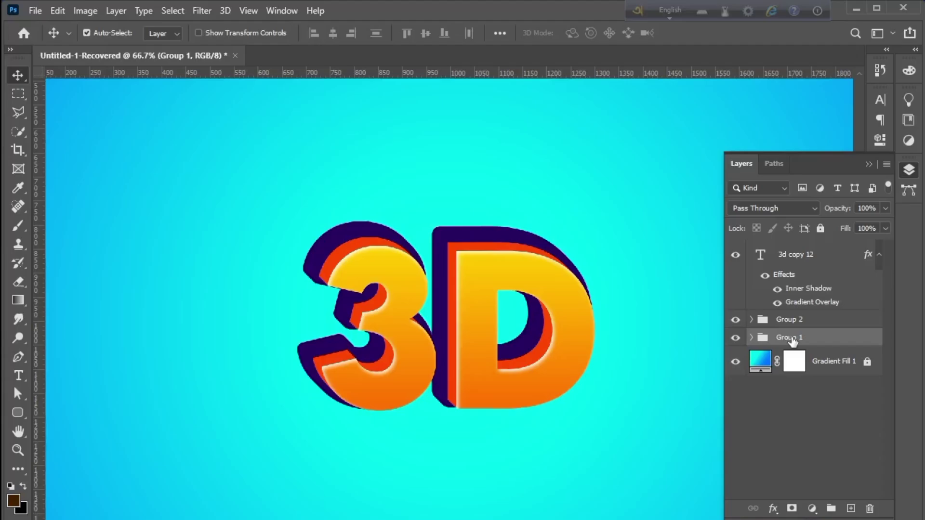
click(752, 337)
scroll(888, 337, down, 2)
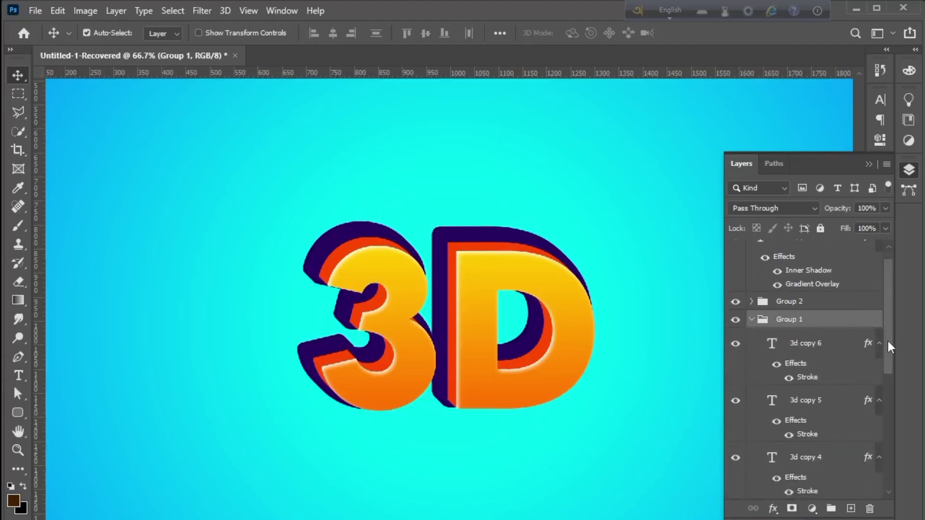
click(830, 338)
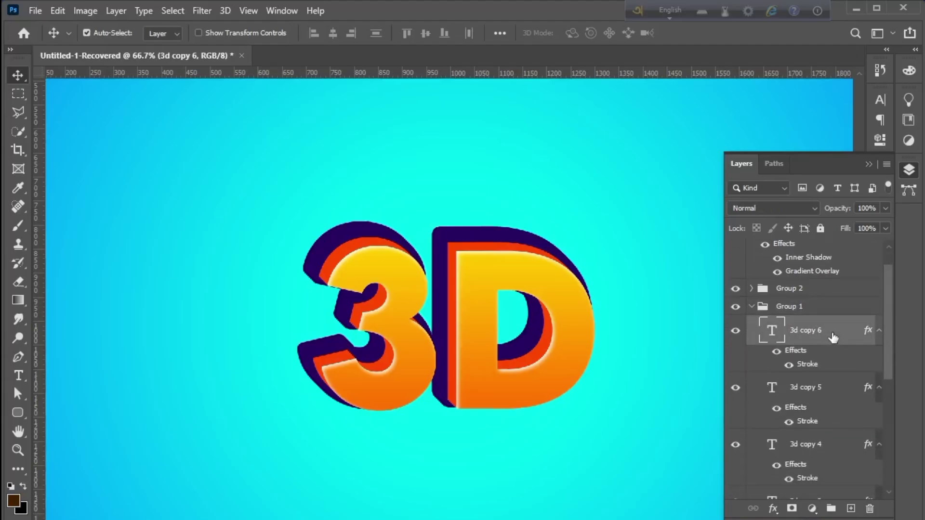
right_click(833, 339)
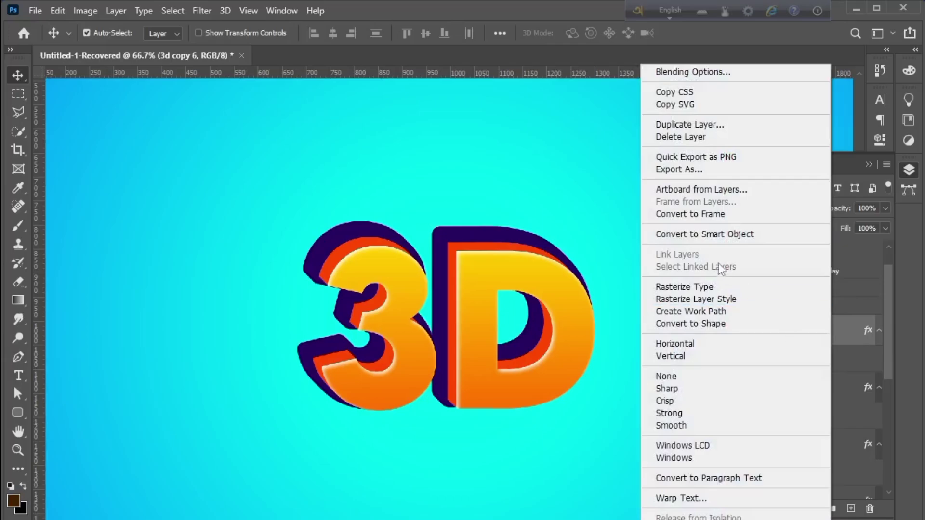
click(716, 232)
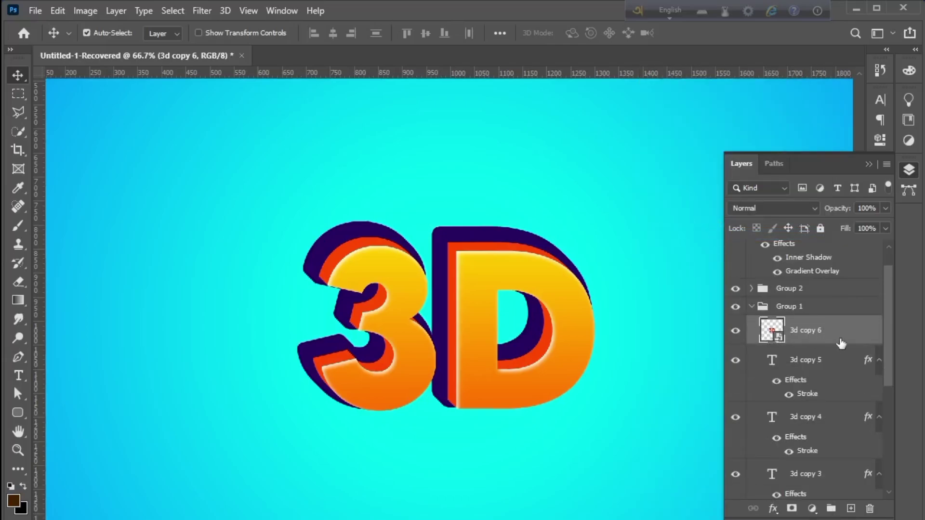
Add a bright purple Color Overlay (#4200a7) to the "3d copy 6" smart object.
double_click(875, 336)
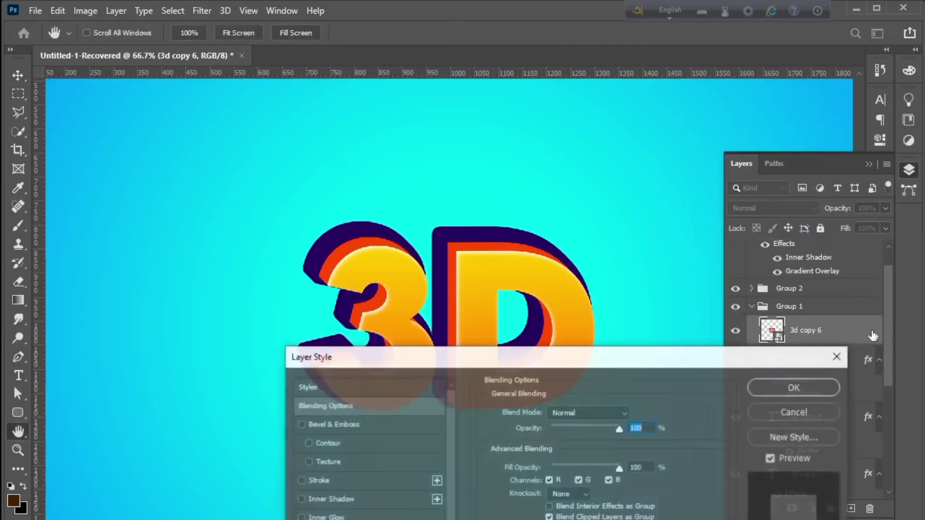
drag(614, 368, 726, 190)
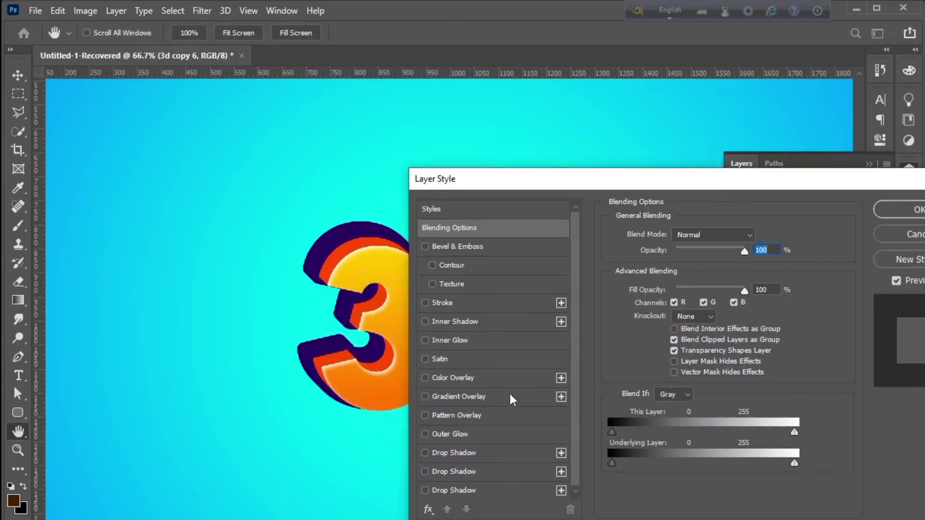
click(456, 380)
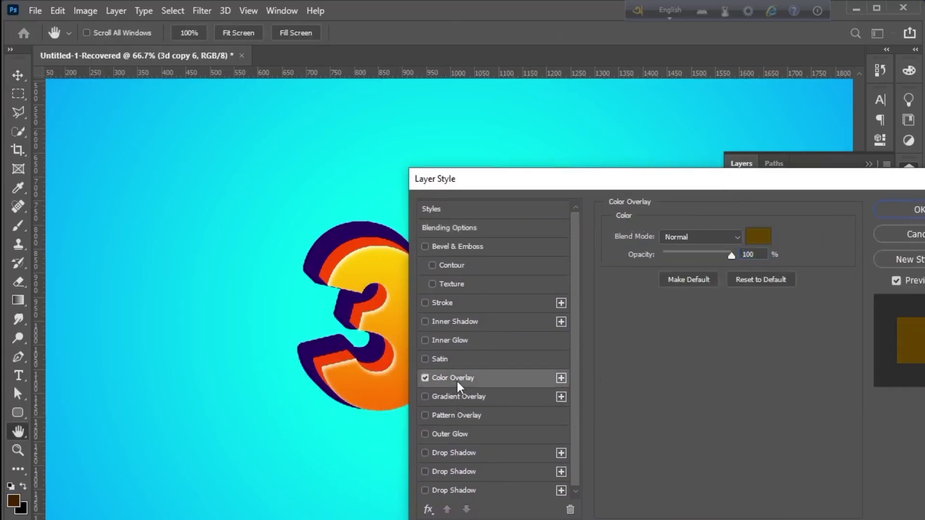
click(754, 237)
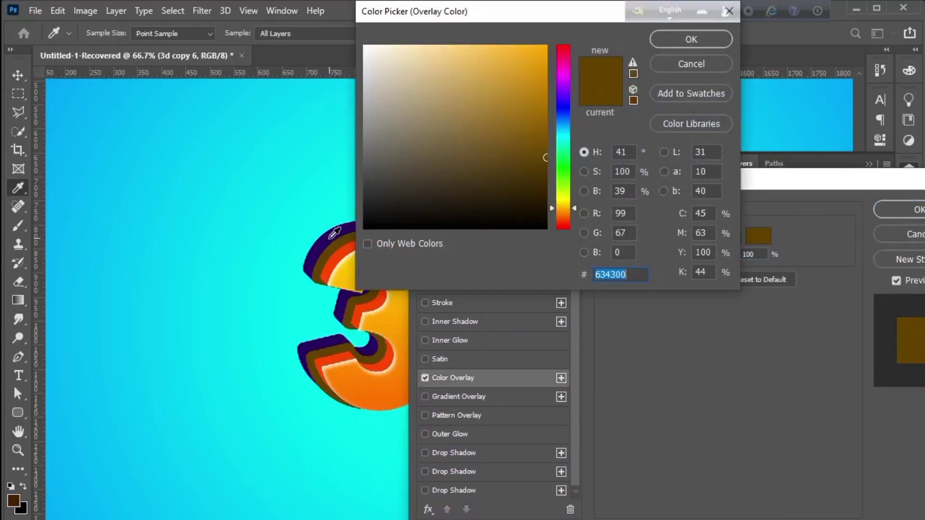
click(332, 233)
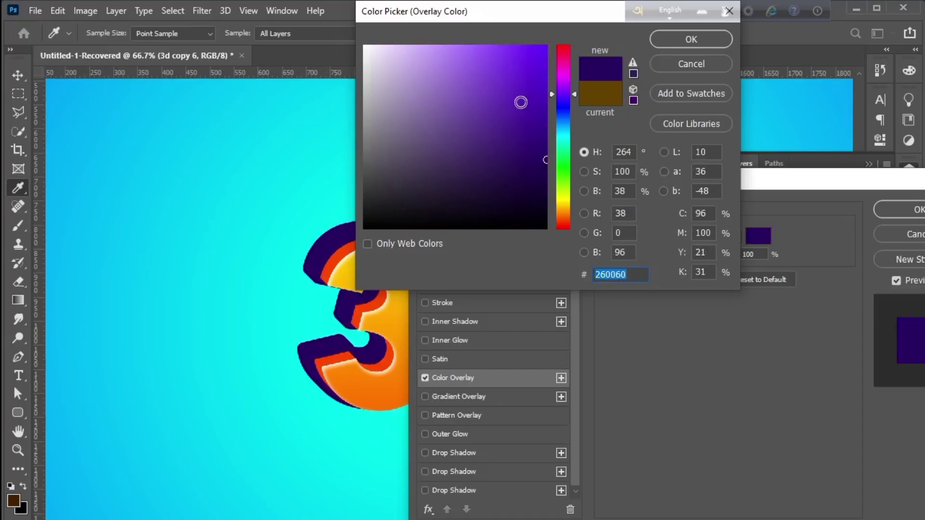
click(533, 88)
mouse_move(533, 89)
mouse_down()
mouse_move(556, 45)
mouse_move(535, 85)
mouse_move(551, 95)
mouse_move(541, 133)
mouse_move(541, 108)
mouse_move(550, 106)
mouse_up()
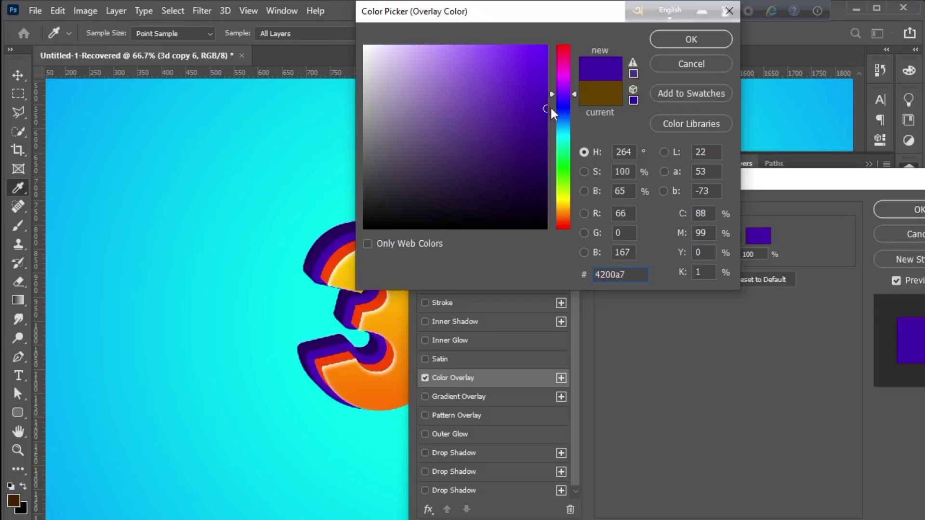
click(670, 42)
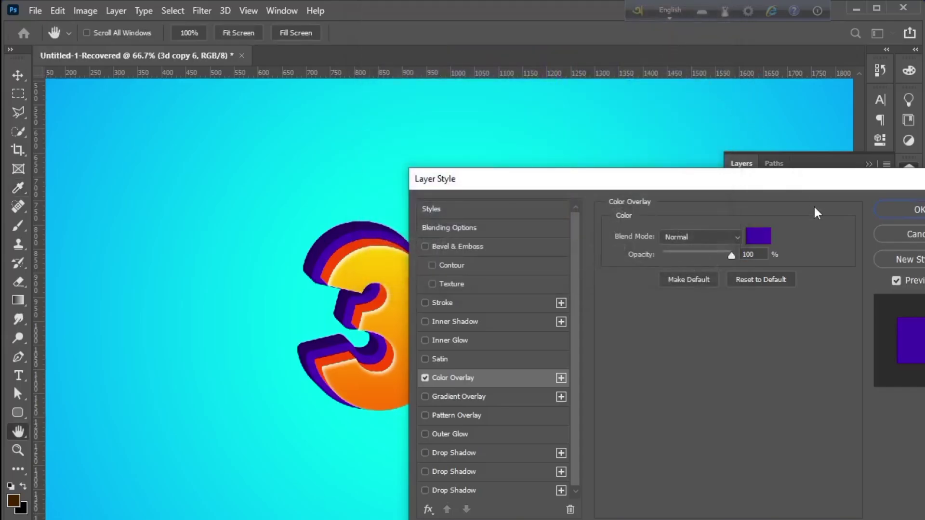
Add a white Inner Shadow to "3d copy 6" at 100% opacity and 130°, with 3 px distance and 5 px size.
click(470, 322)
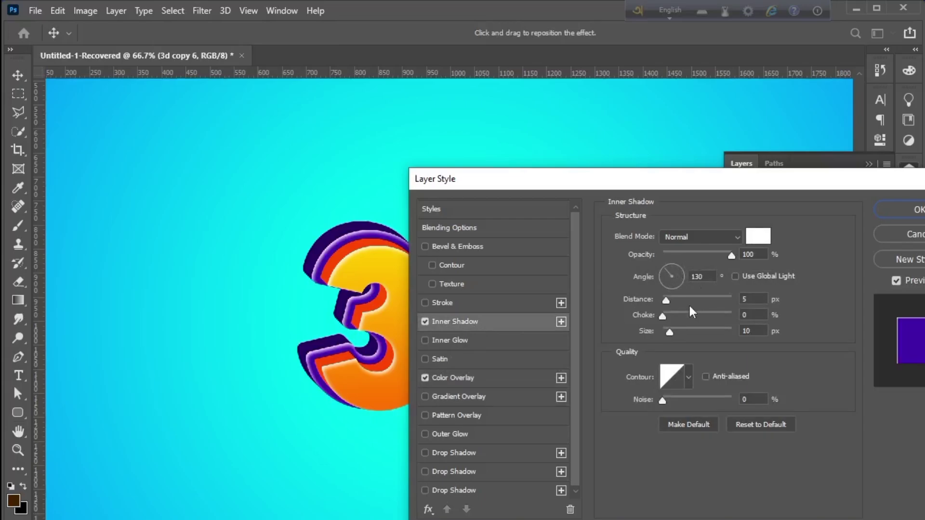
mouse_move(671, 330)
mouse_down()
mouse_move(658, 336)
mouse_move(669, 331)
mouse_up()
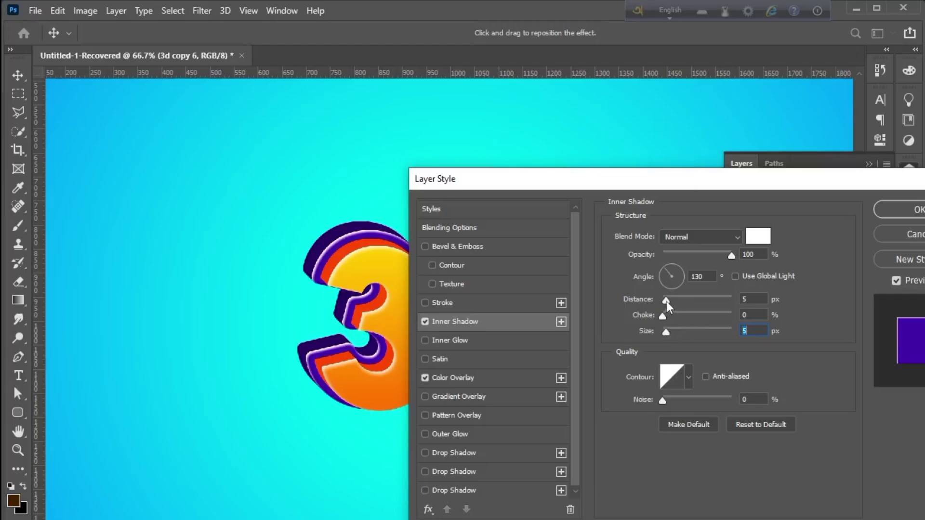
drag(667, 302, 666, 302)
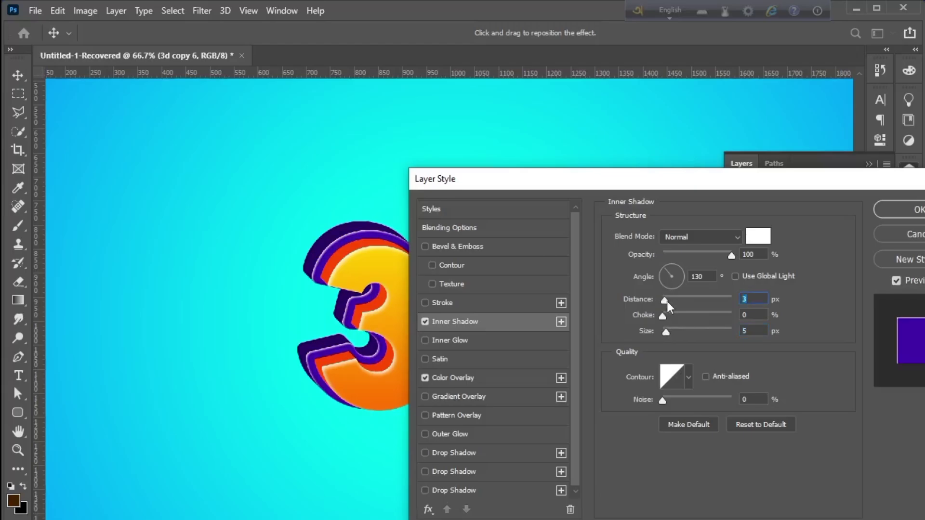
drag(807, 179, 613, 227)
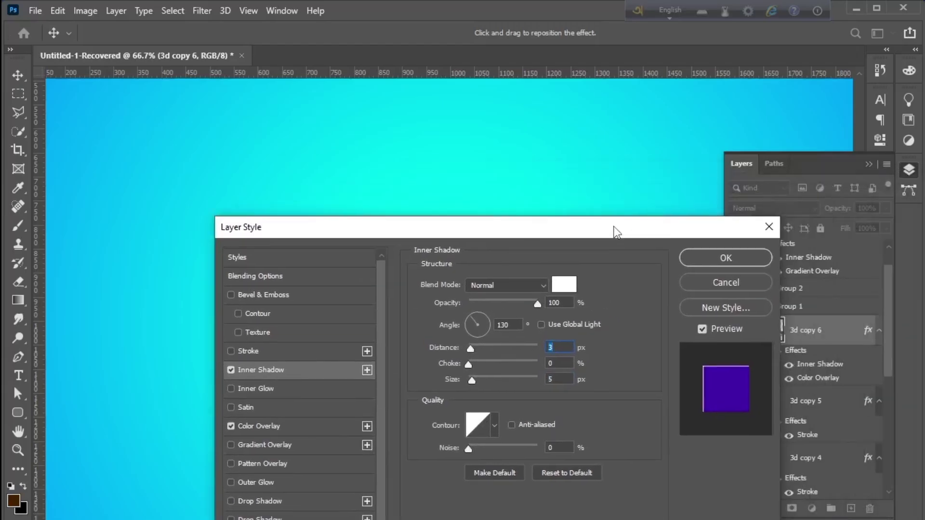
click(716, 258)
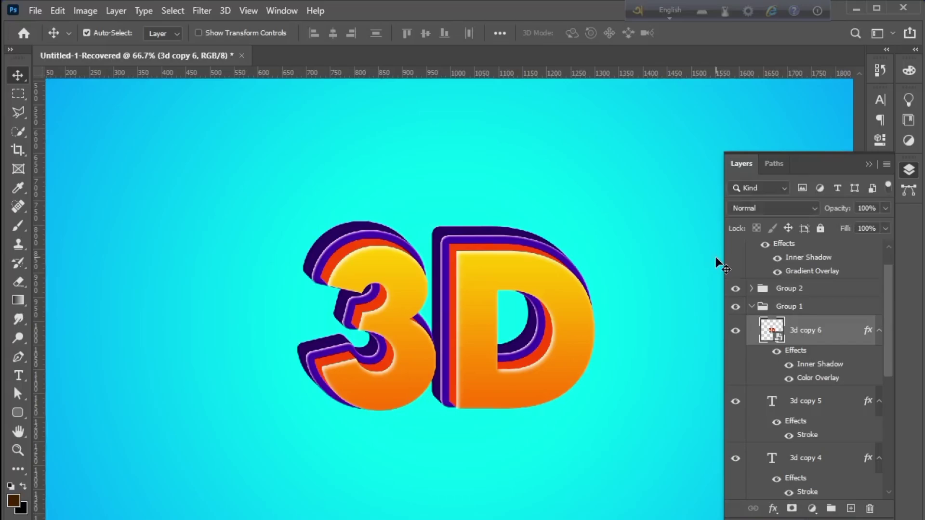
Collapse Group 1 and add a black Drop Shadow in Normal mode at 100% opacity to Group 2.
click(750, 309)
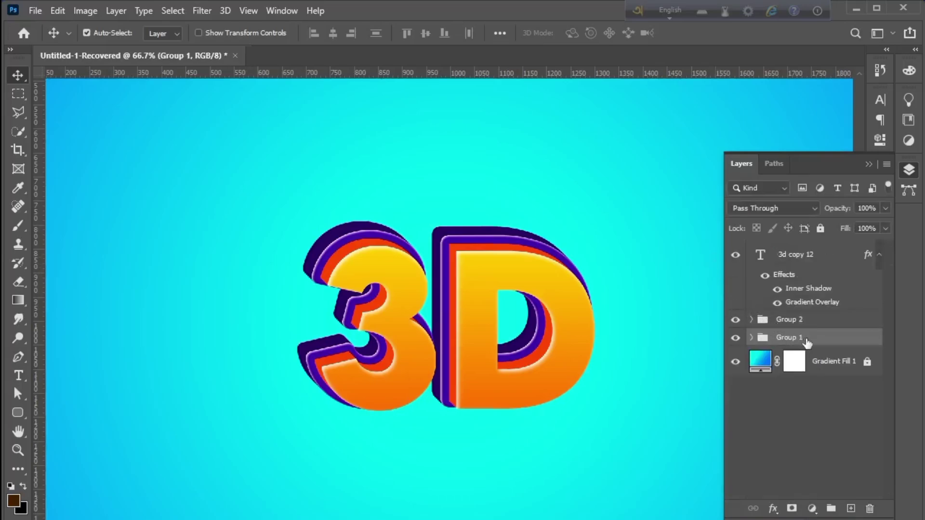
click(814, 328)
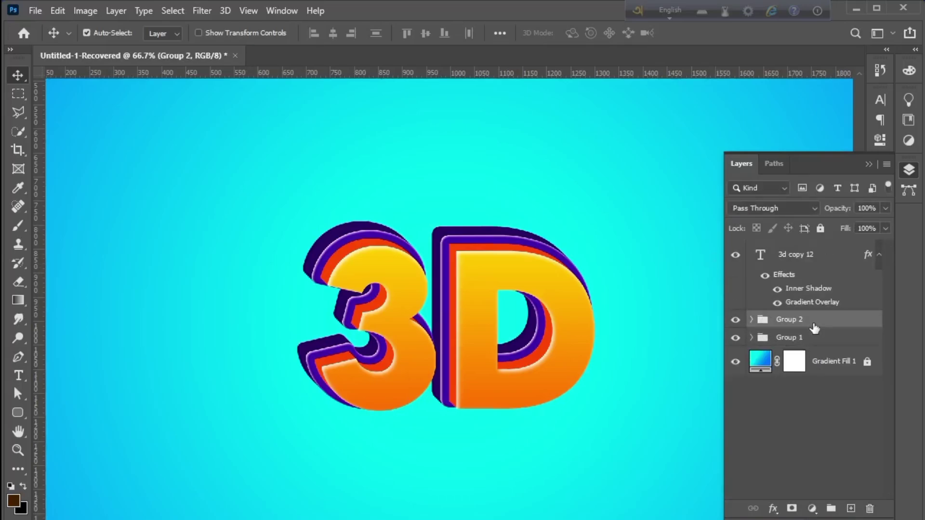
double_click(866, 327)
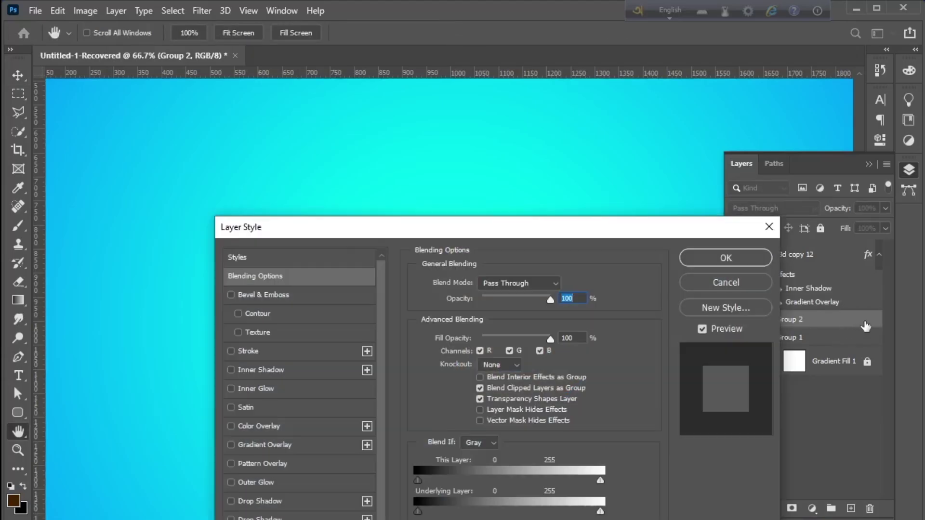
click(278, 506)
drag(530, 236, 620, 437)
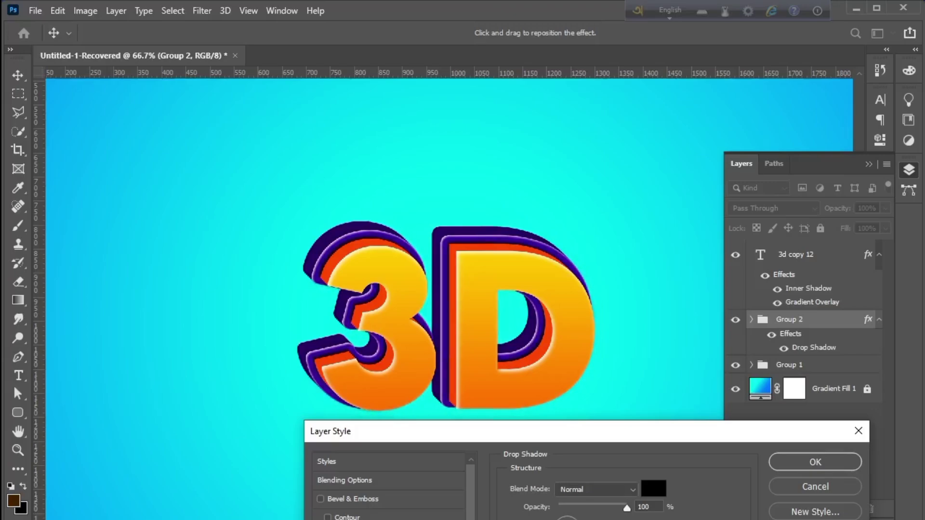
click(797, 455)
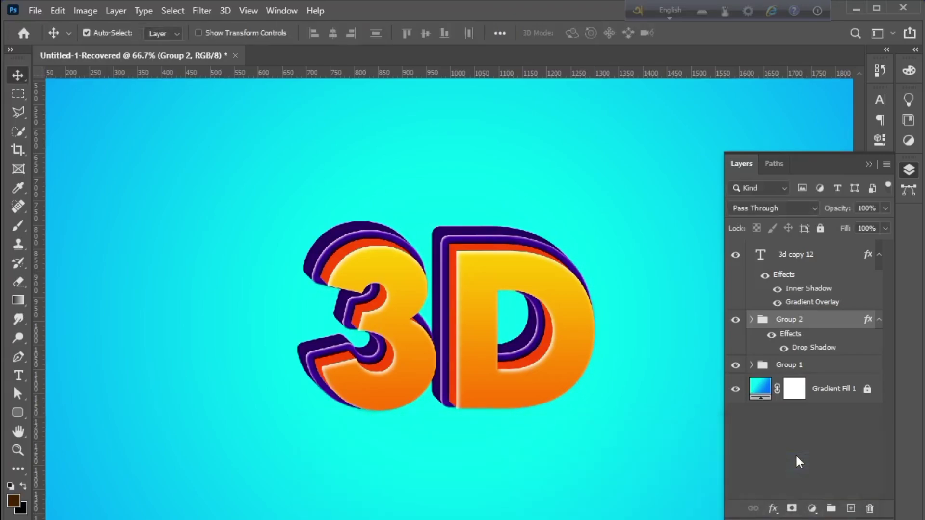
Add two black Drop Shadows to Group 1, one at 100% opacity and 15 px size, the other at 40% opacity and 30 px size.
click(830, 367)
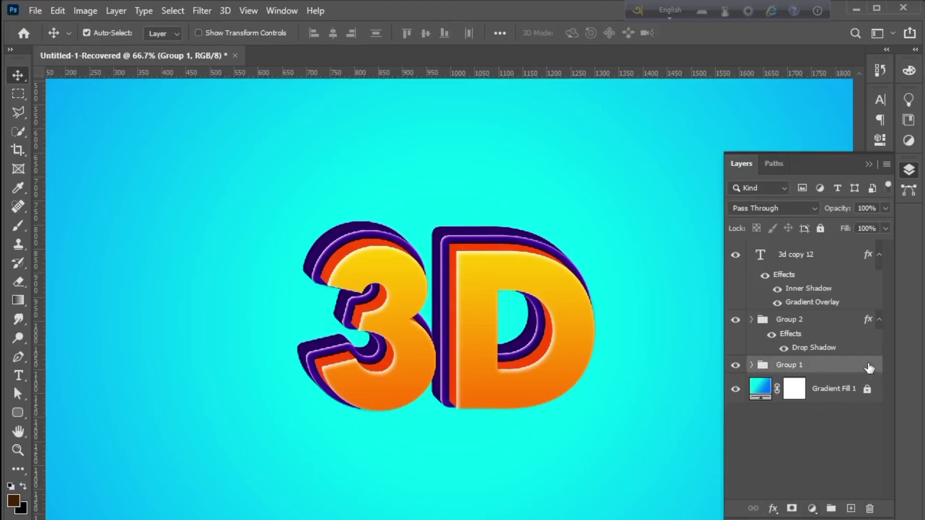
double_click(870, 368)
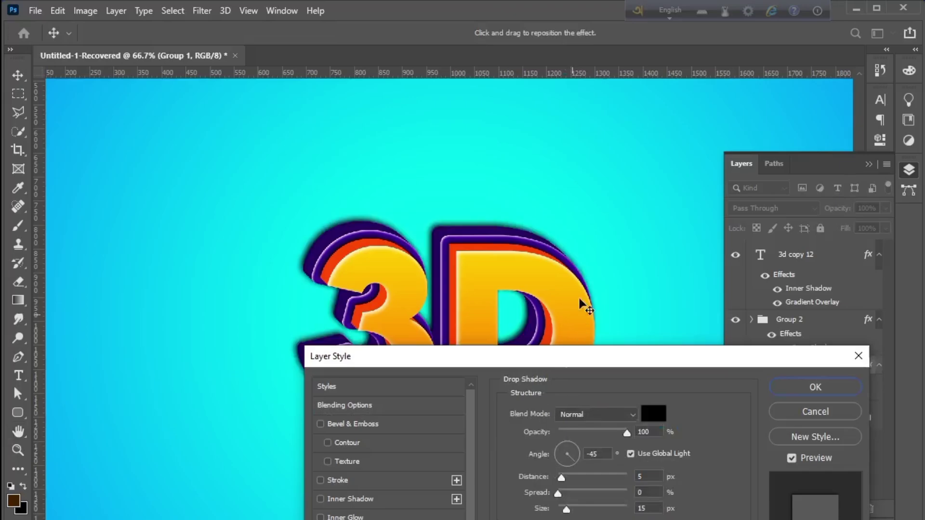
drag(576, 354, 638, 393)
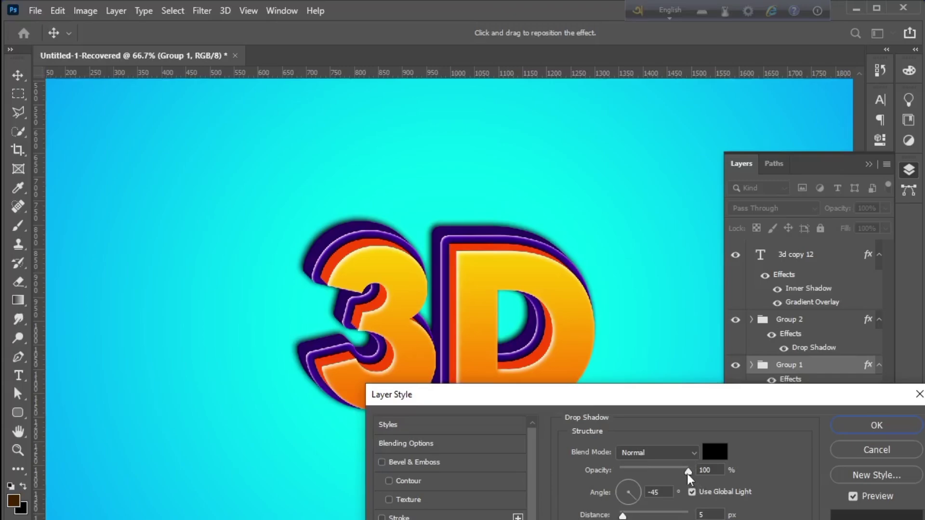
drag(688, 471, 696, 473)
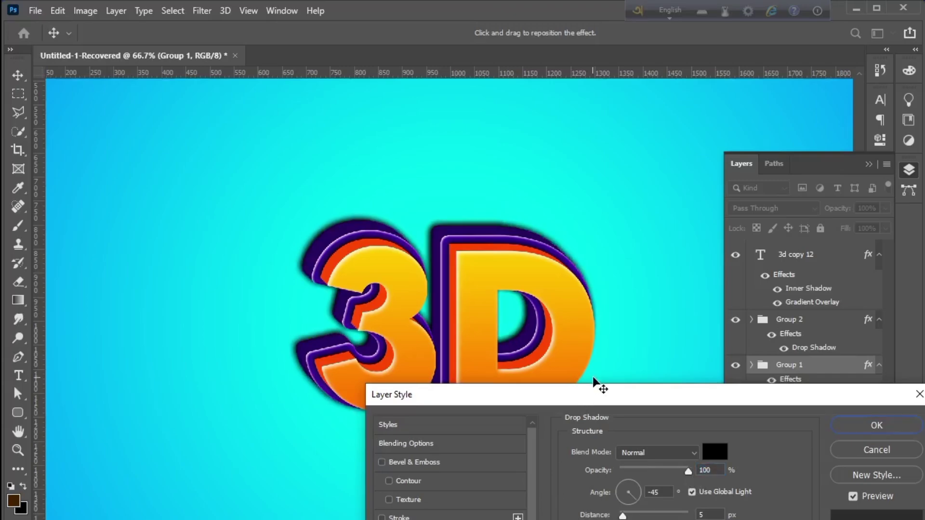
drag(598, 394, 606, 355)
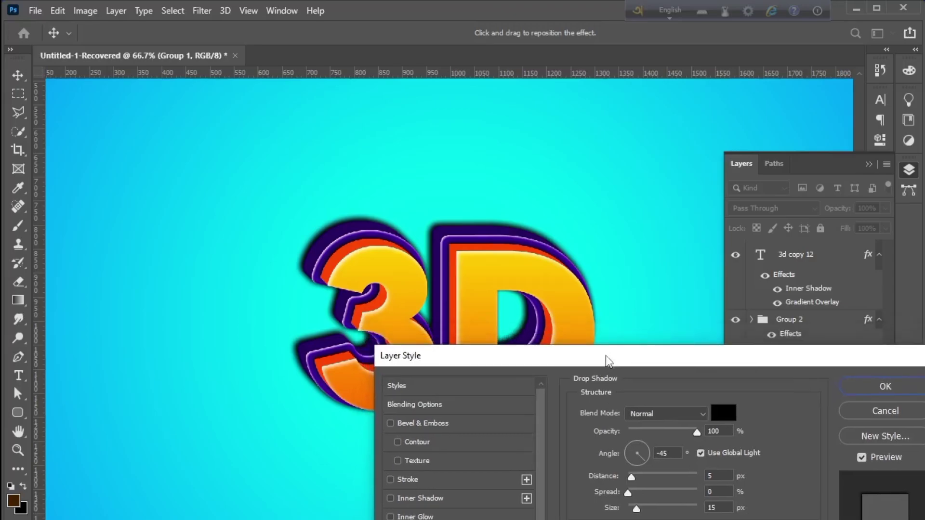
click(644, 504)
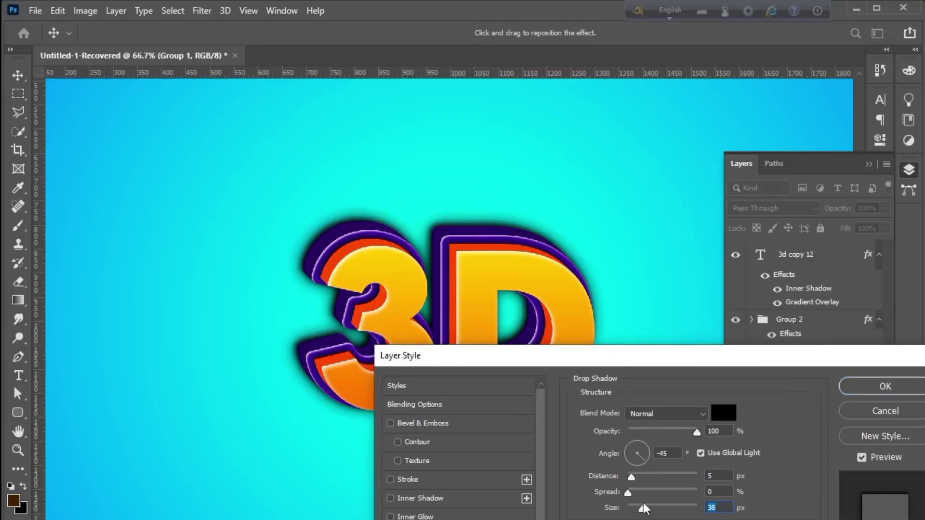
text(30)
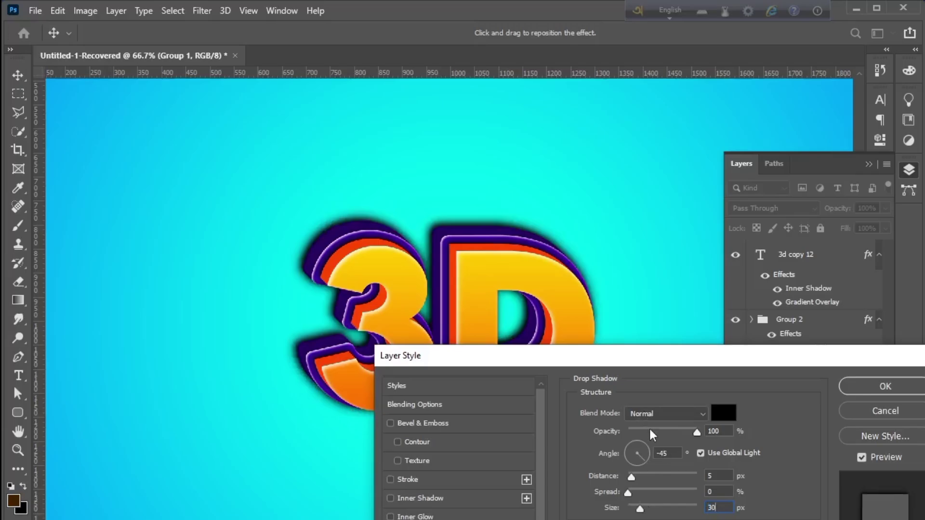
click(660, 428)
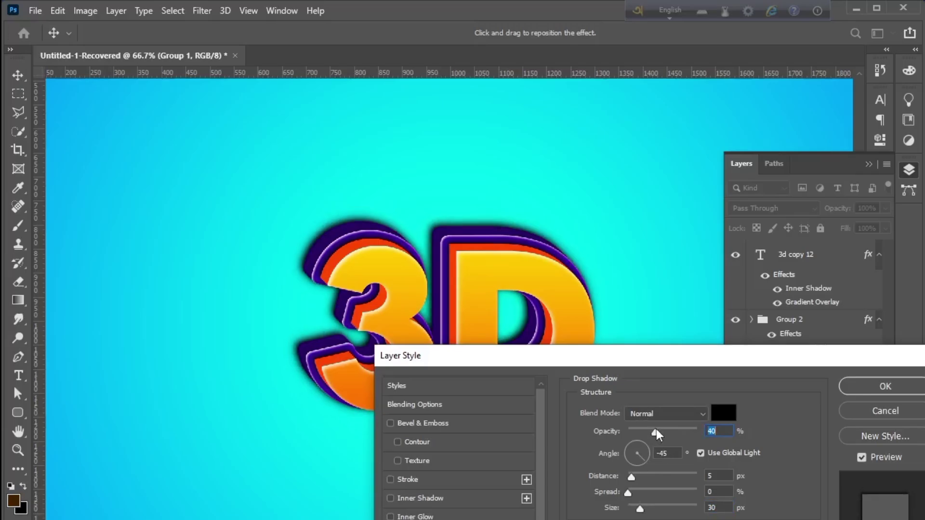
click(870, 386)
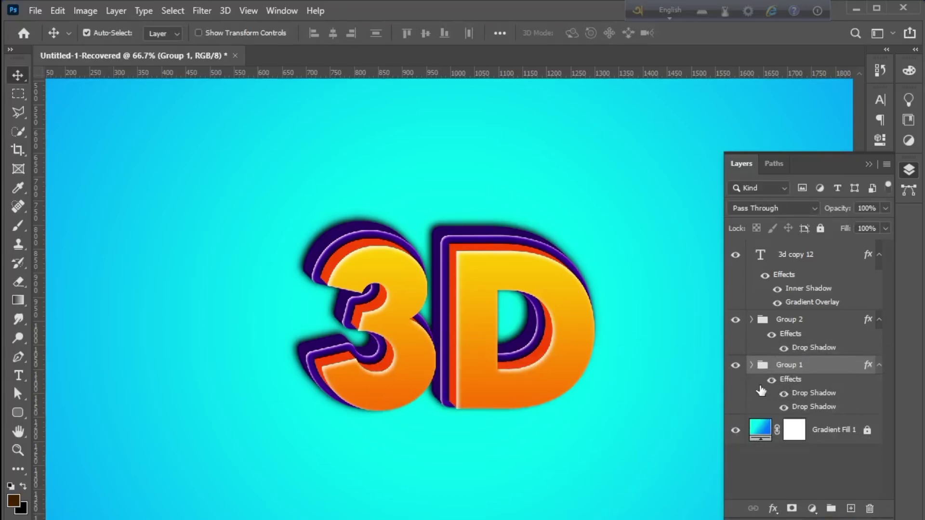
key(ctrl+minus)
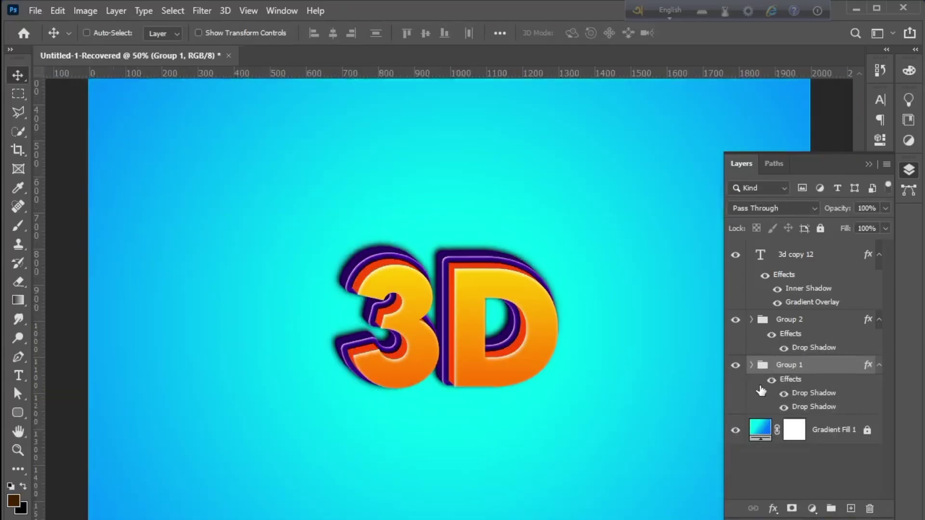
key(ctrl+minus)
key(ctrl+minus)
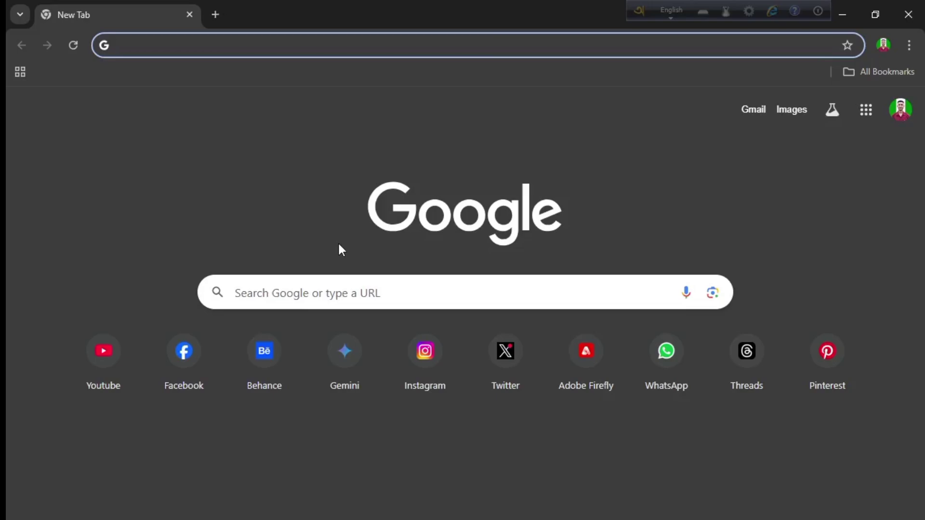
Switch to Chrome, search Google for freepik and open the Freepik website.
click(354, 286)
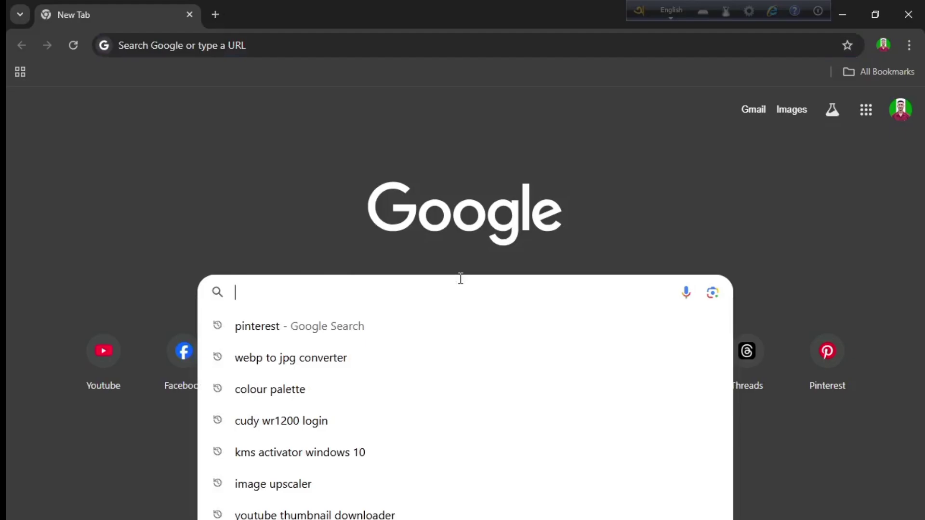
text(free)
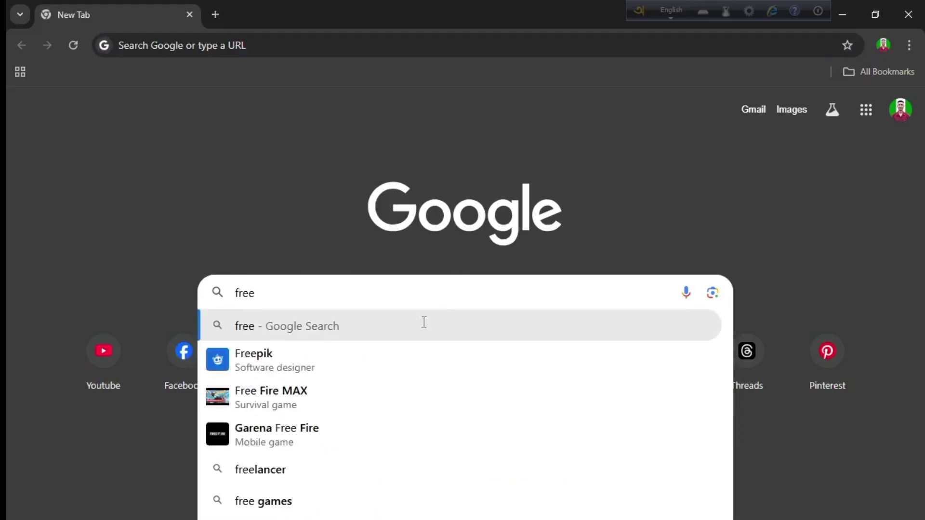
click(322, 361)
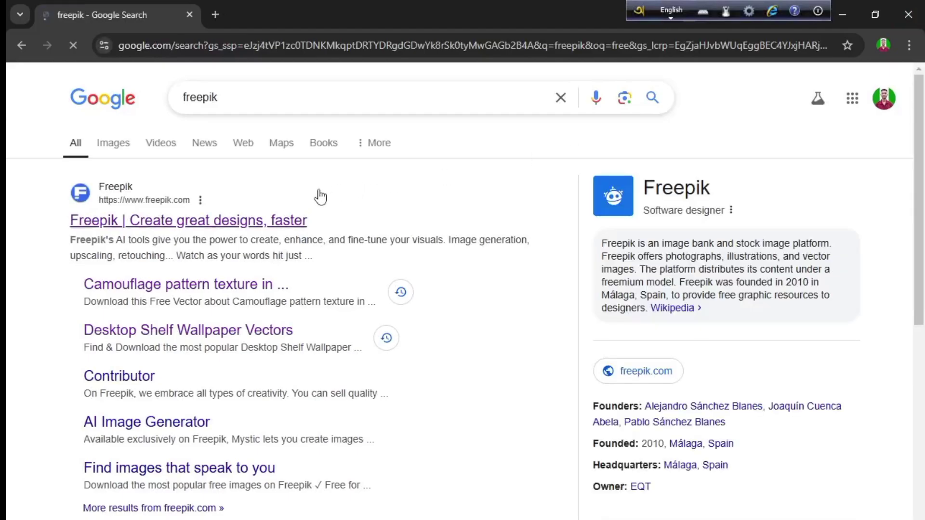
click(192, 223)
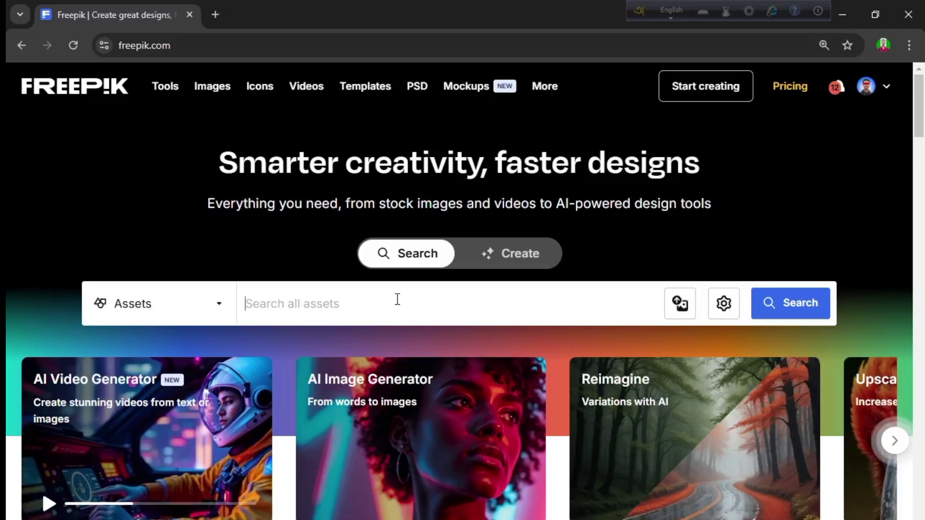
Search Freepik for "3d text" limited to free PSD assets and dismiss the Shutterstock pop-up window.
click(398, 300)
text(3d)
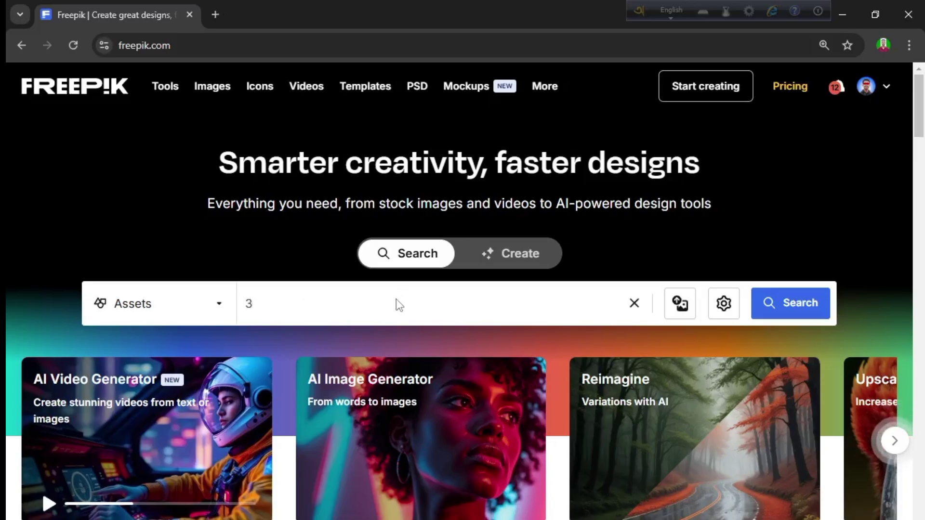
text( text)
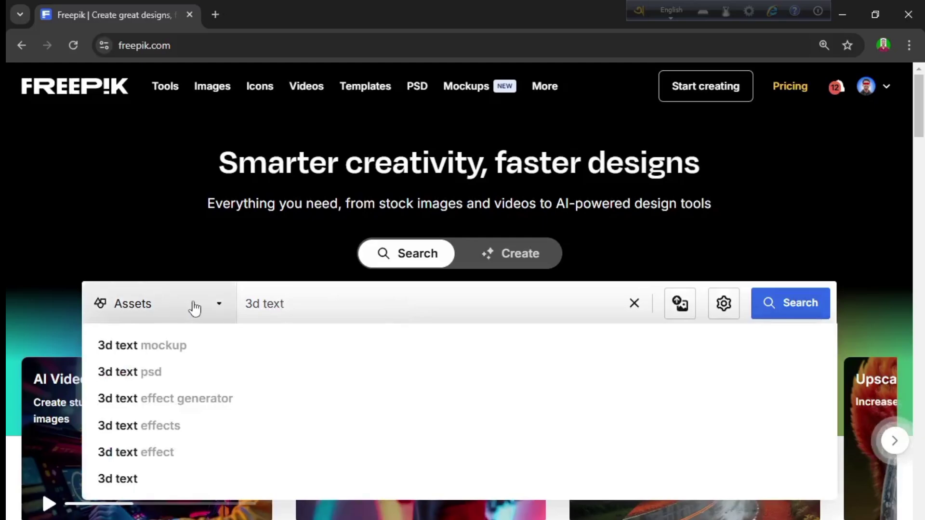
click(195, 307)
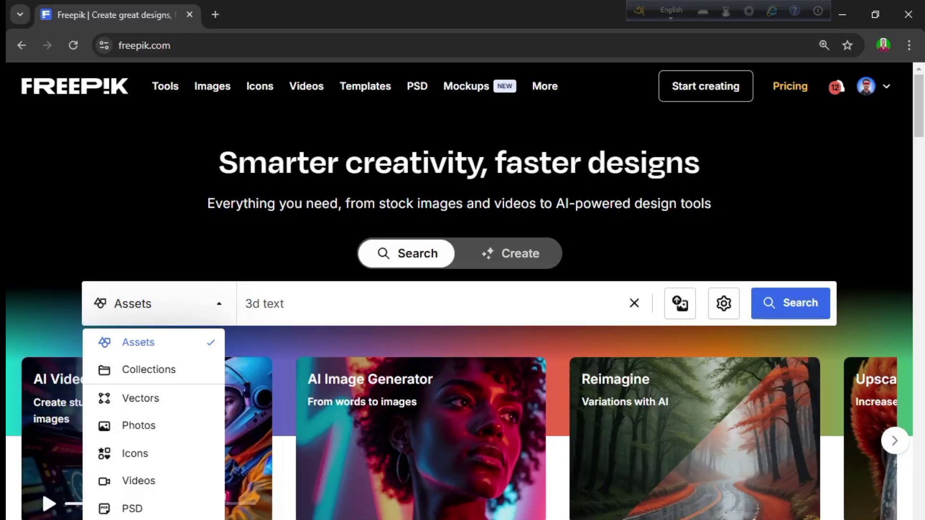
click(133, 519)
click(132, 509)
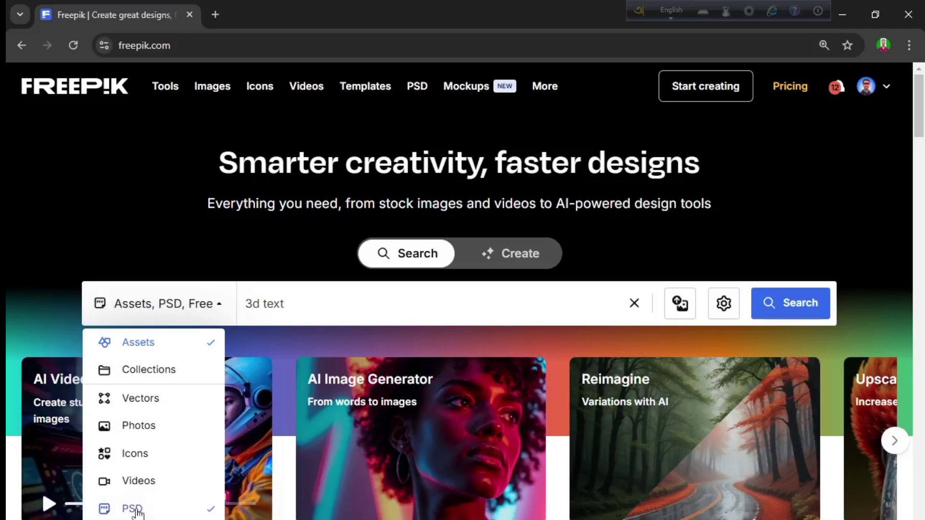
click(471, 313)
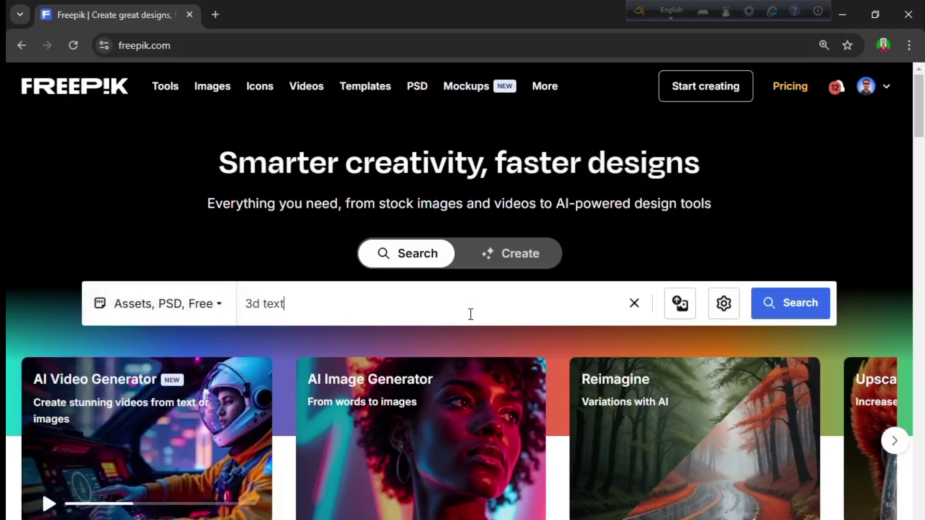
click(804, 310)
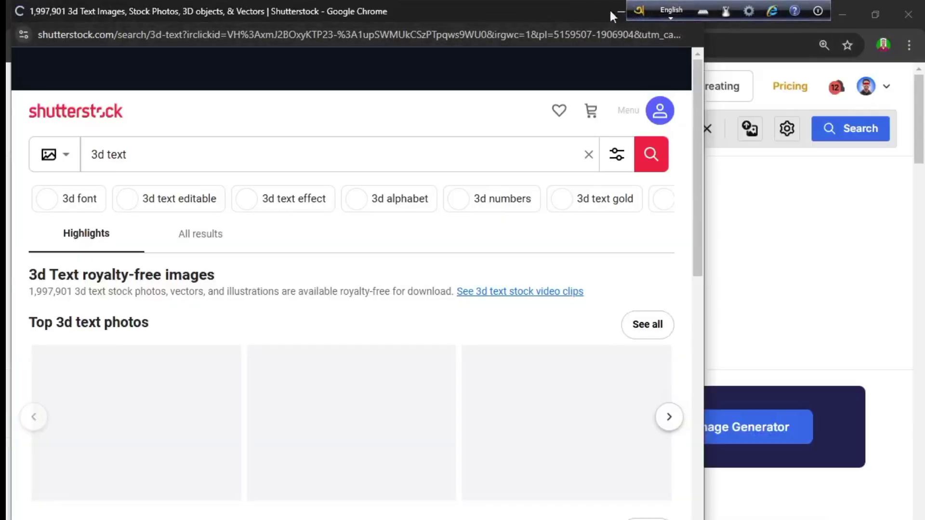
drag(611, 14, 341, 143)
click(473, 142)
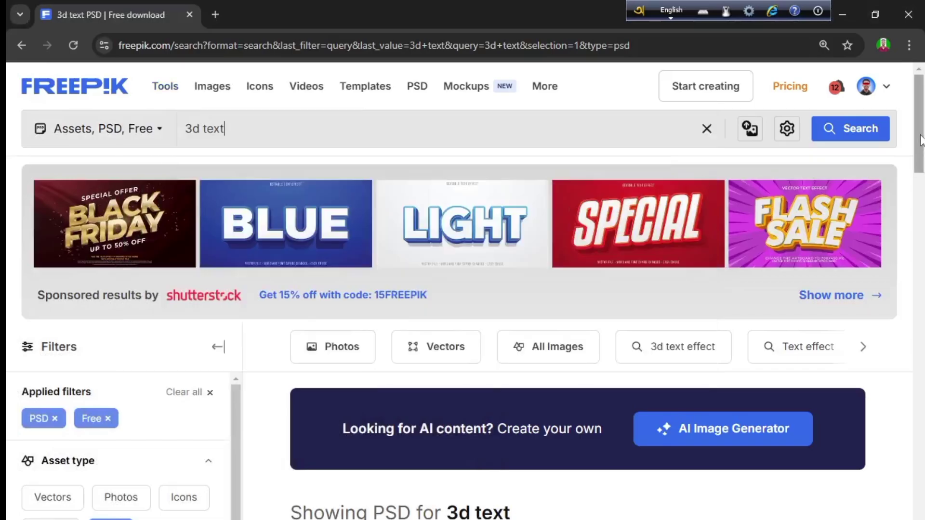
Browse the 3D text results and open the yellow-orange "NICE!" text effect on the blue sky background.
scroll(920, 151, down, 2)
drag(920, 151, 921, 255)
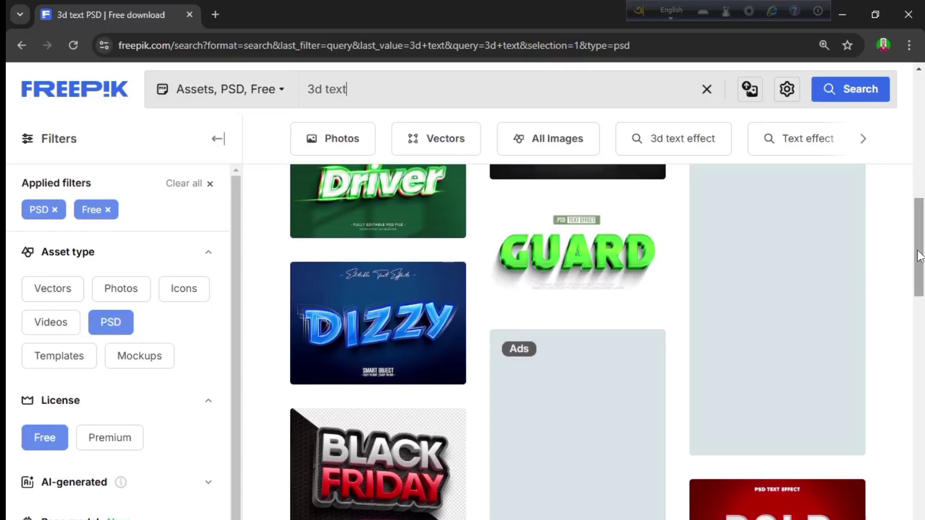
mouse_move(407, 312)
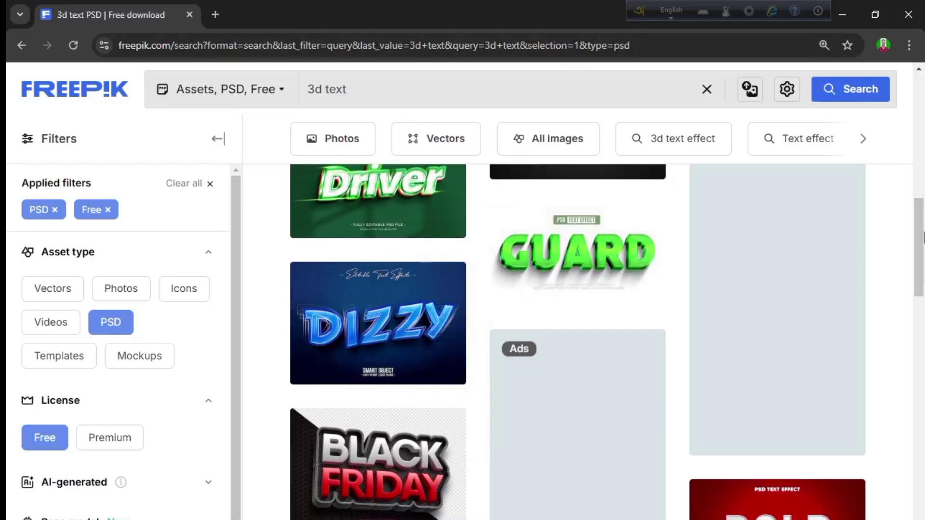
drag(920, 244, 920, 408)
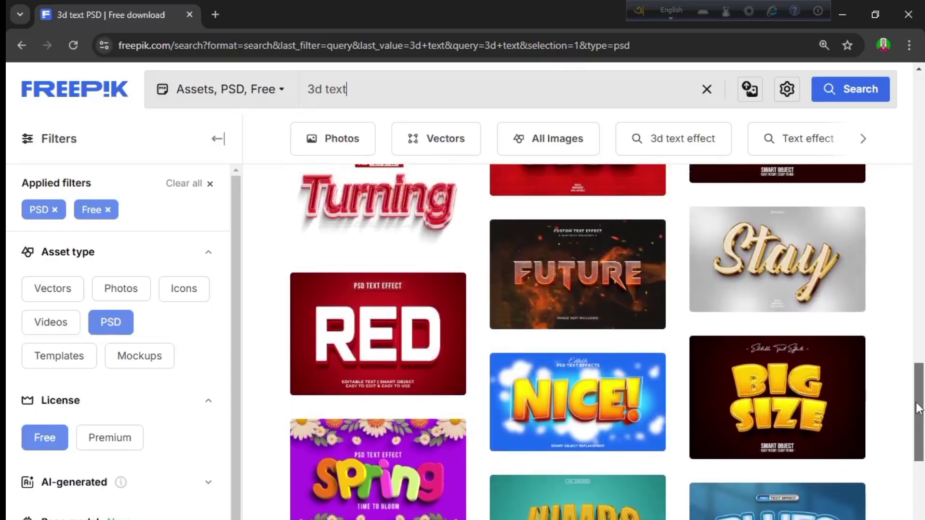
click(605, 397)
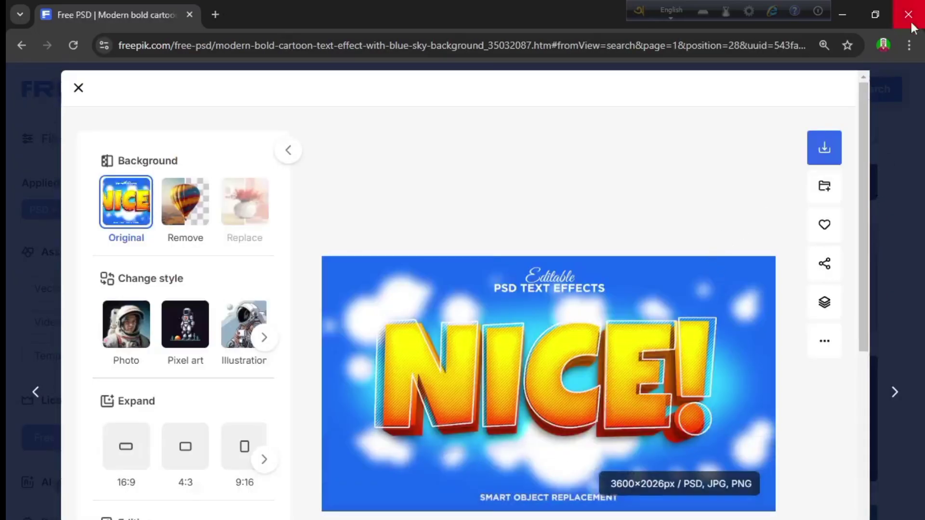
mouse_move(582, 452)
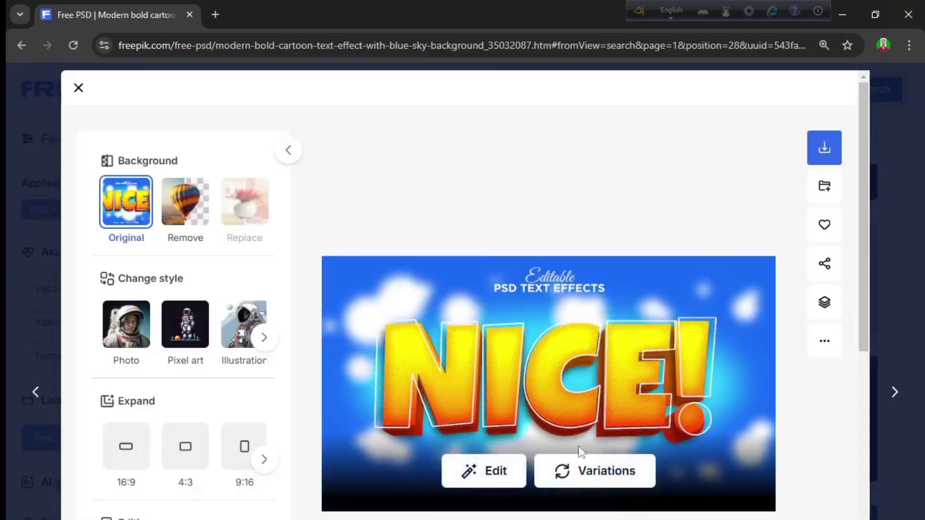
Download the "NICE!" text effect as a free PSD file into the Downloads folder.
click(825, 156)
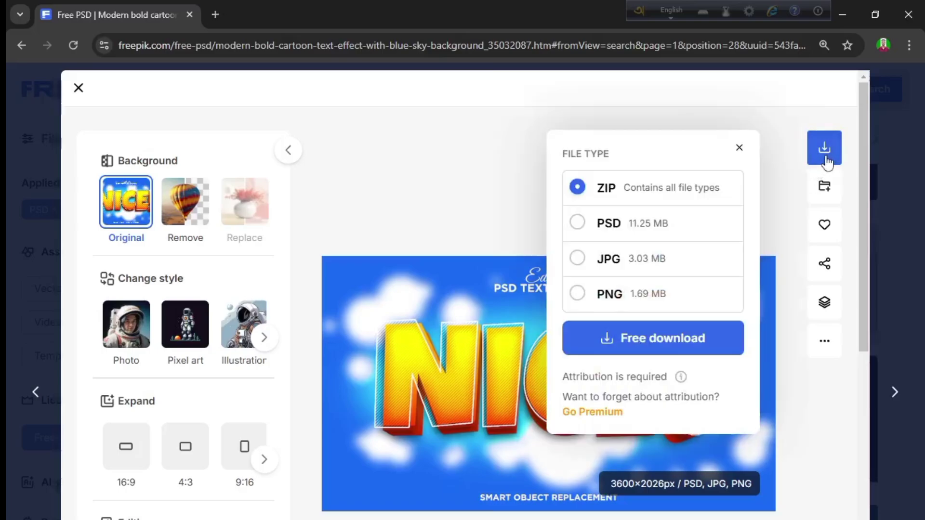
click(606, 225)
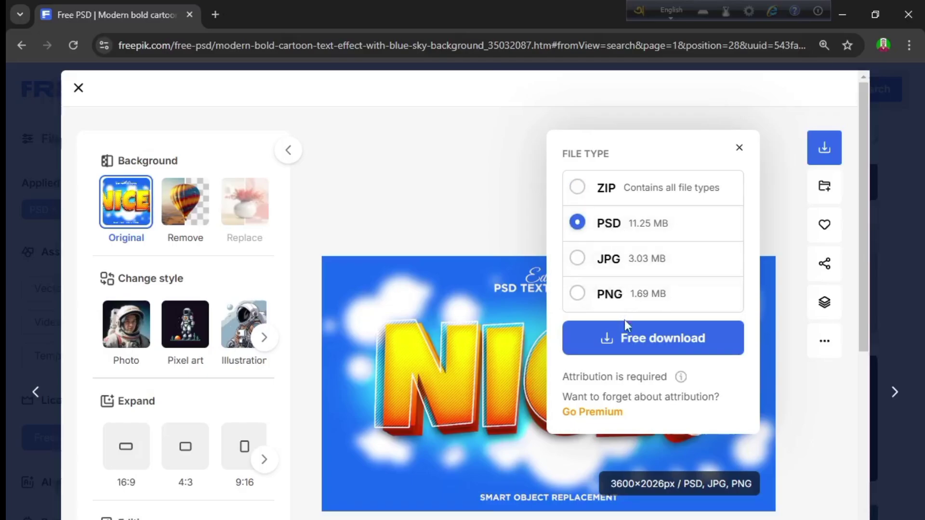
click(650, 348)
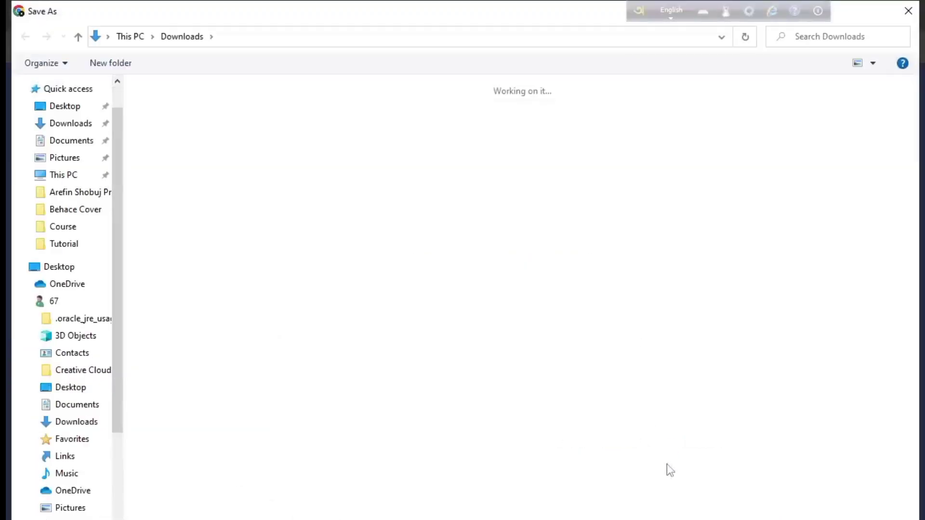
key(Return)
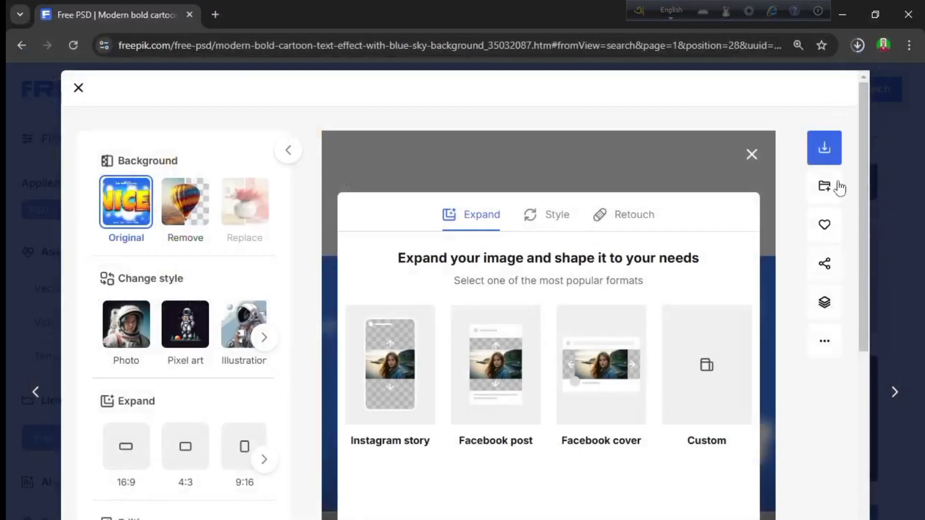
Open the downloaded 35032087_nice.psd in Photoshop without updating its text layers.
click(857, 52)
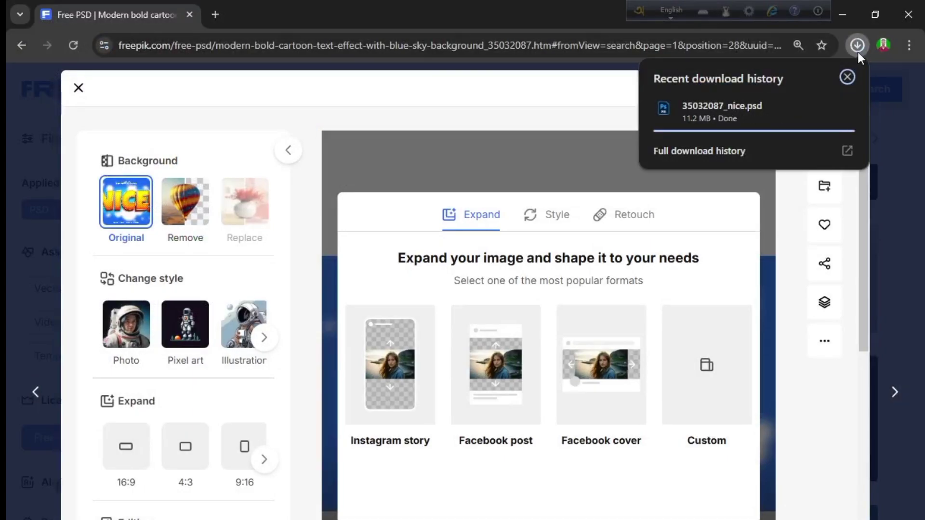
mouse_move(708, 124)
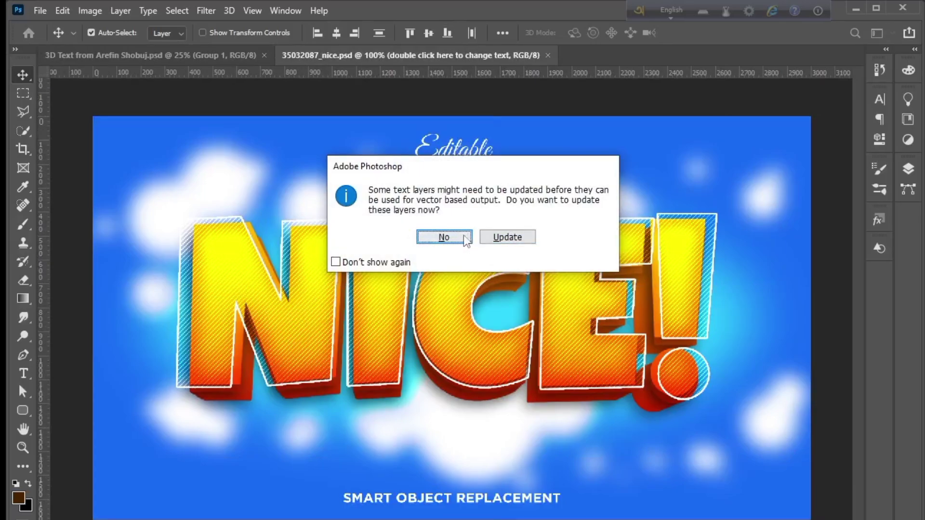
click(444, 237)
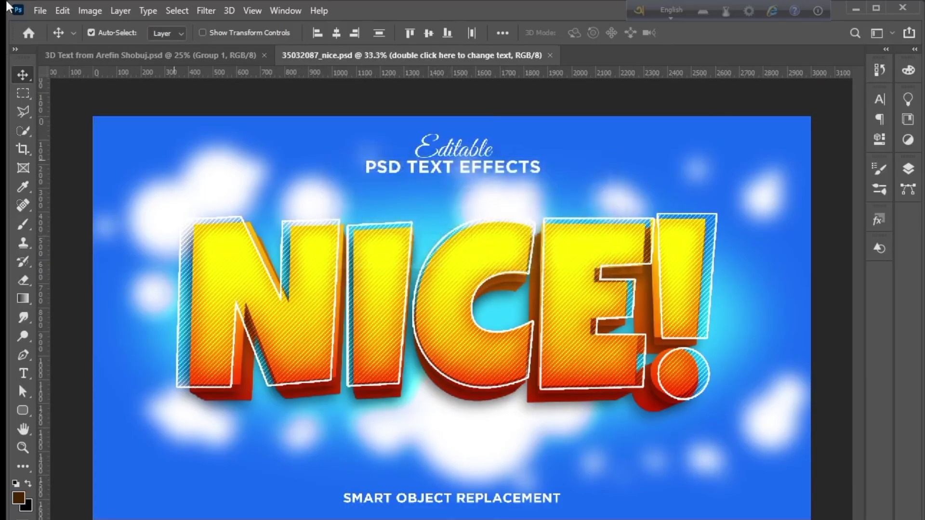
Open the "double click here to change text" smart object, replace "NICE!" with "3D", and close it with the changes committed and saved.
click(905, 177)
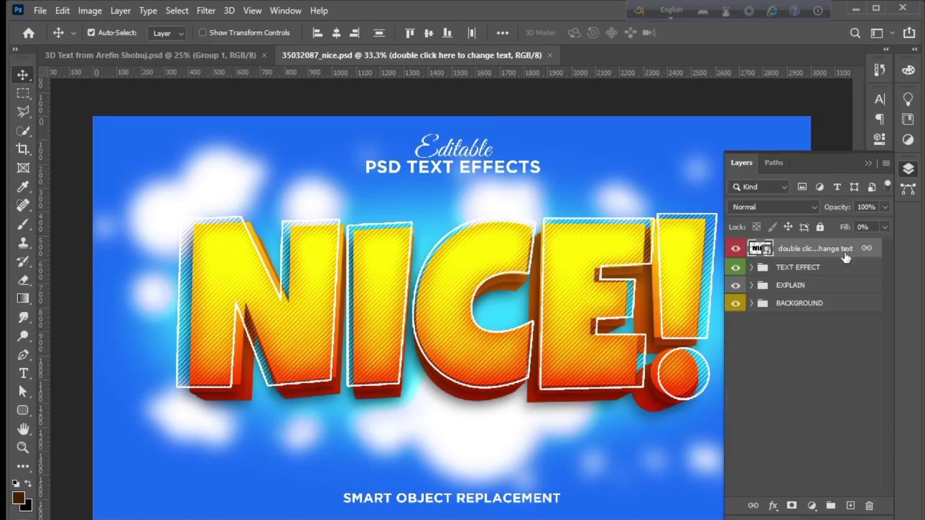
double_click(768, 257)
double_click(761, 248)
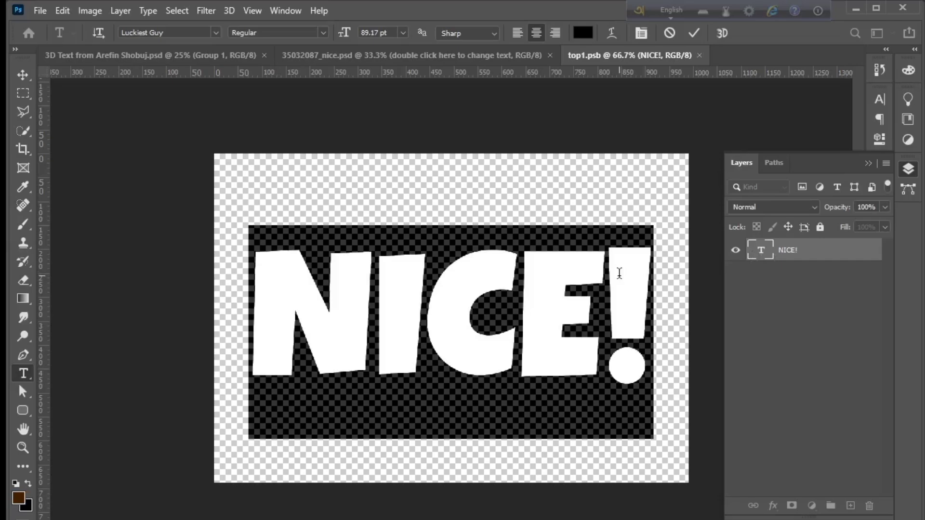
text(#)
key(BackSpace)
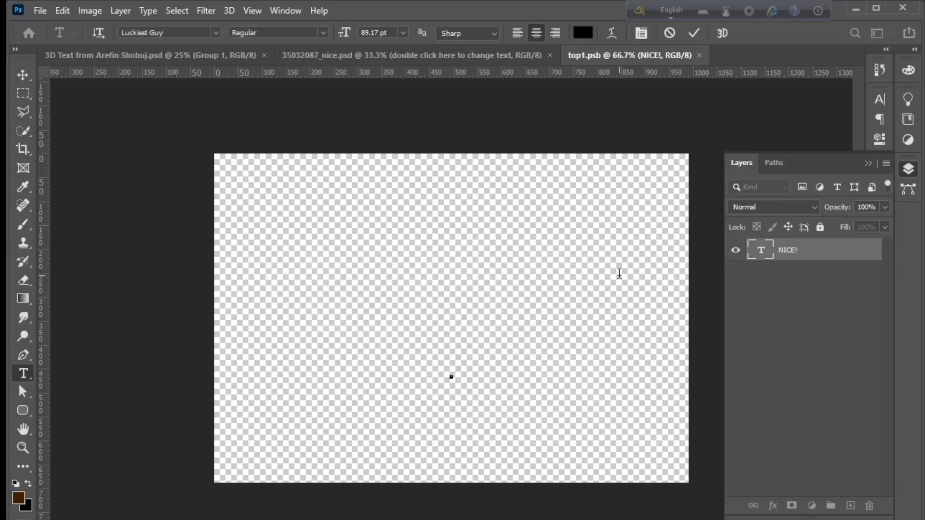
text(3D)
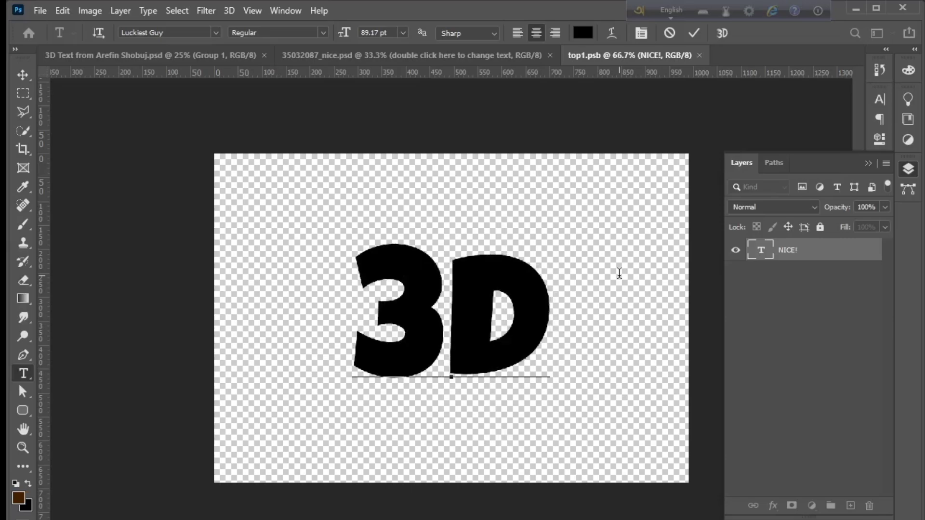
key(ctrl+w)
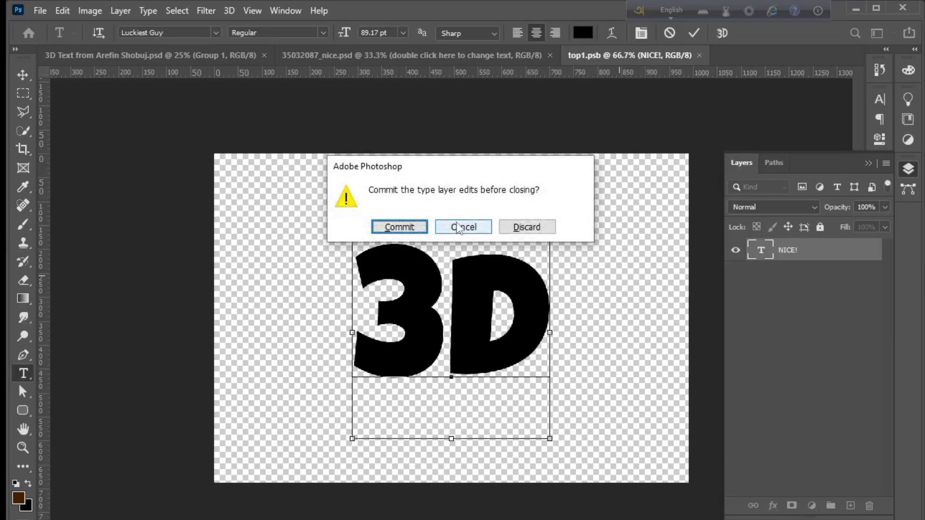
click(406, 232)
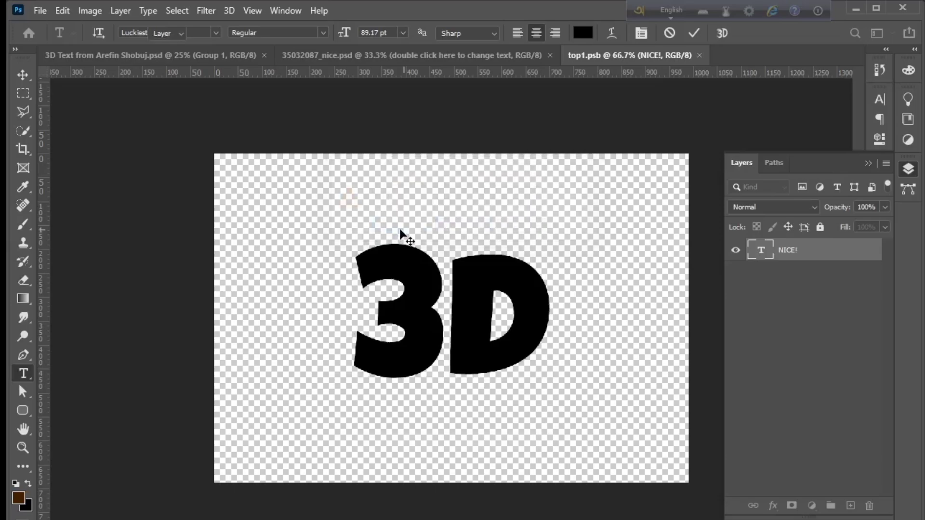
click(400, 227)
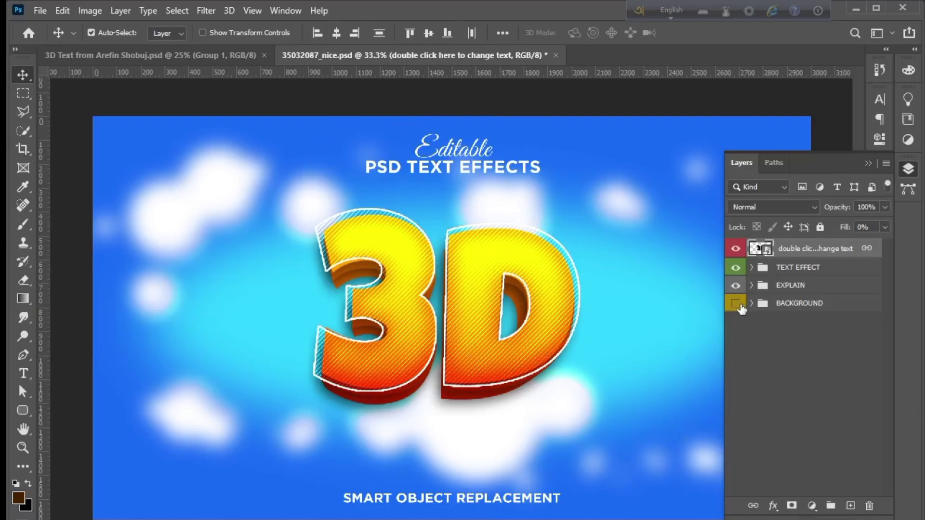
Hide the BACKGROUND and EXPLAIN groups, keeping the TEXT EFFECT group visible.
click(736, 303)
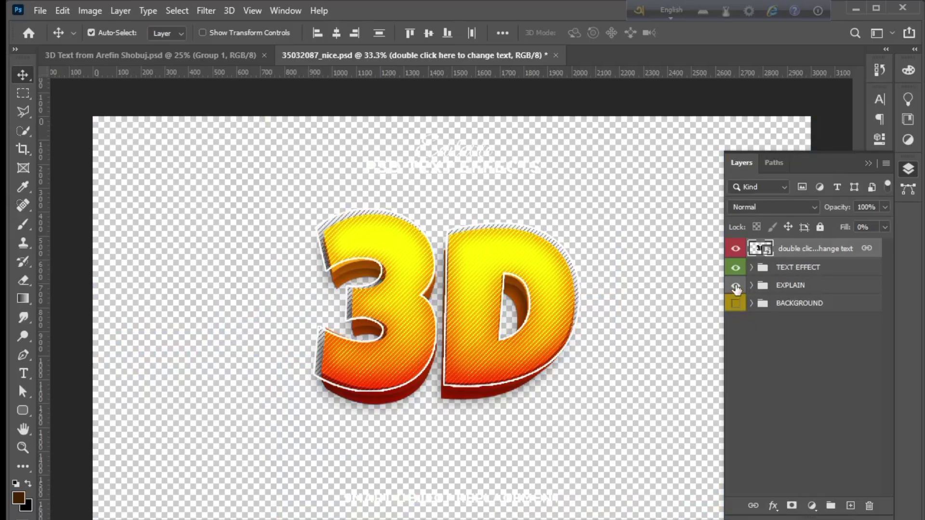
click(736, 286)
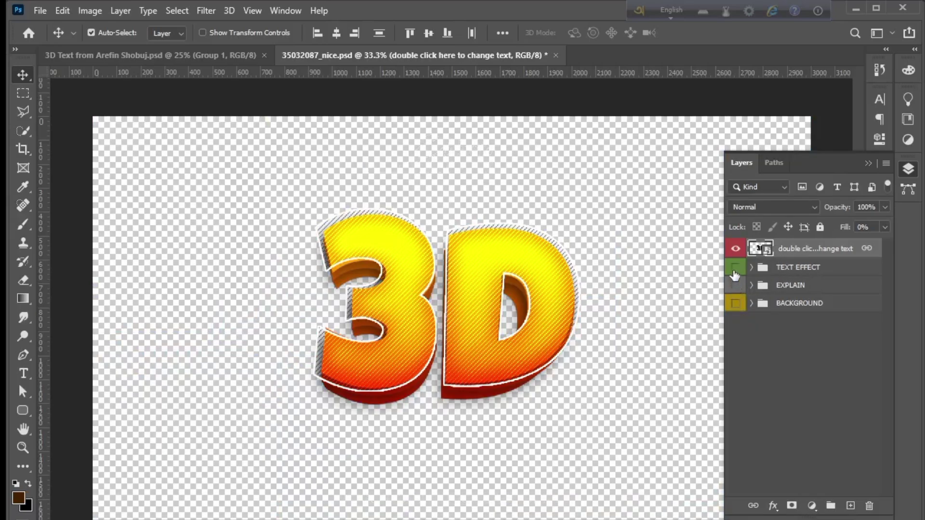
click(736, 268)
Convert the TEXT EFFECT group and the "double click here to change text" layer together into one smart object.
click(803, 268)
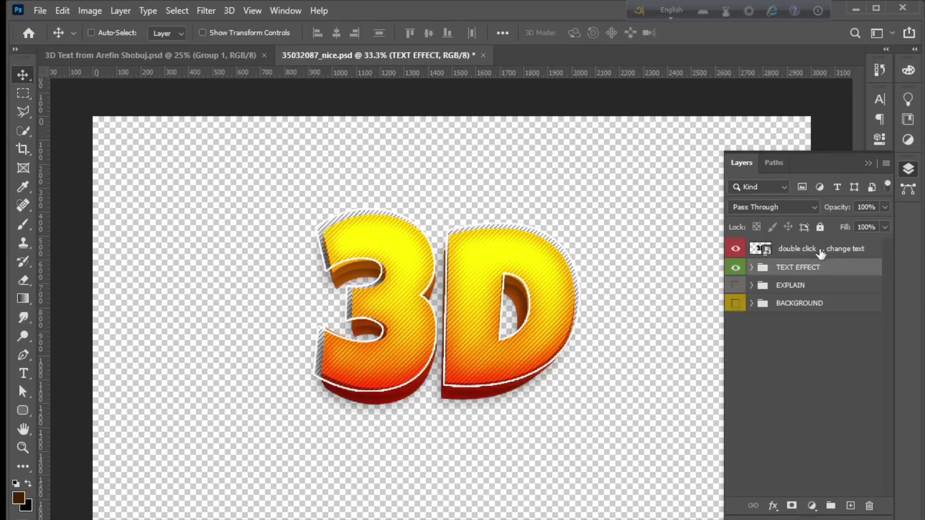
ctrl+click(821, 248)
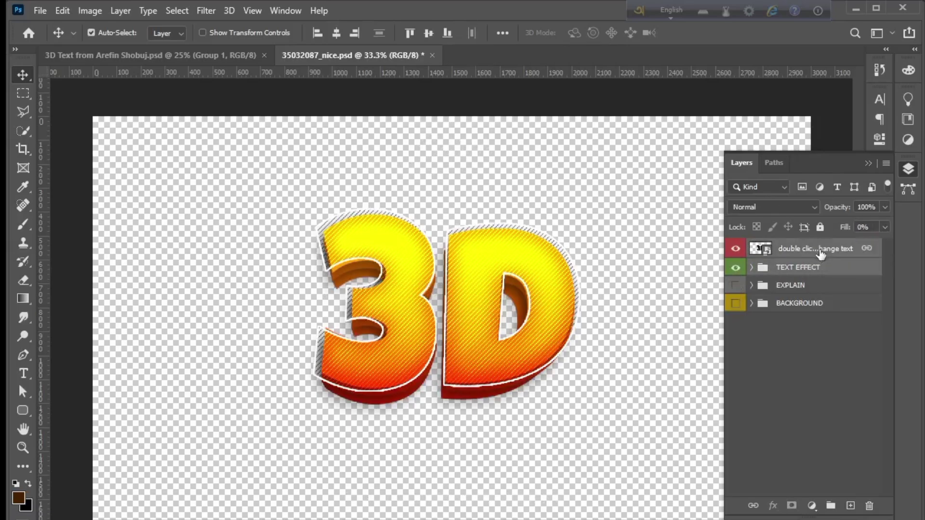
right_click(821, 254)
click(692, 232)
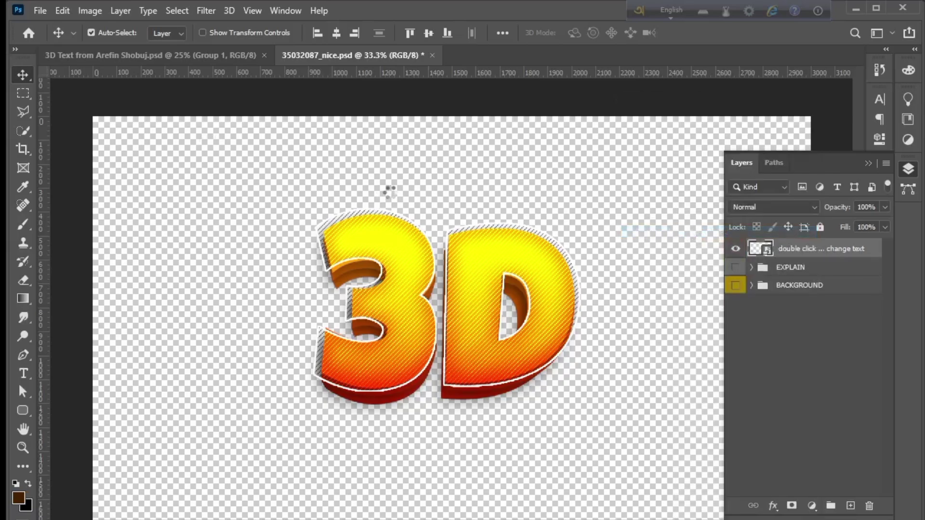
Use the Move tool to bring the 3D smart object into the original 3D text document with the blue gradient.
right_click(23, 75)
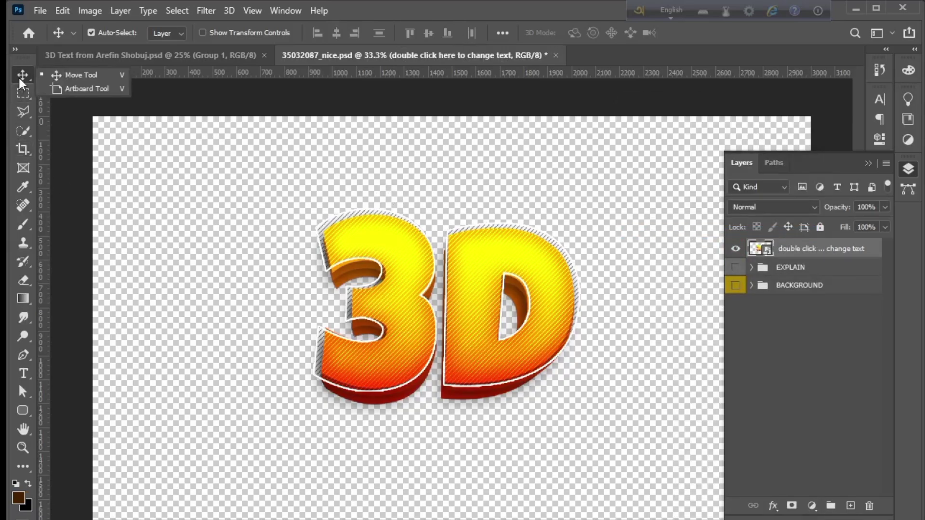
click(65, 80)
drag(491, 262, 462, 236)
Move the imported "double click here to change text" layer to the top of the layer stack, above "3d copy 12".
double_click(851, 368)
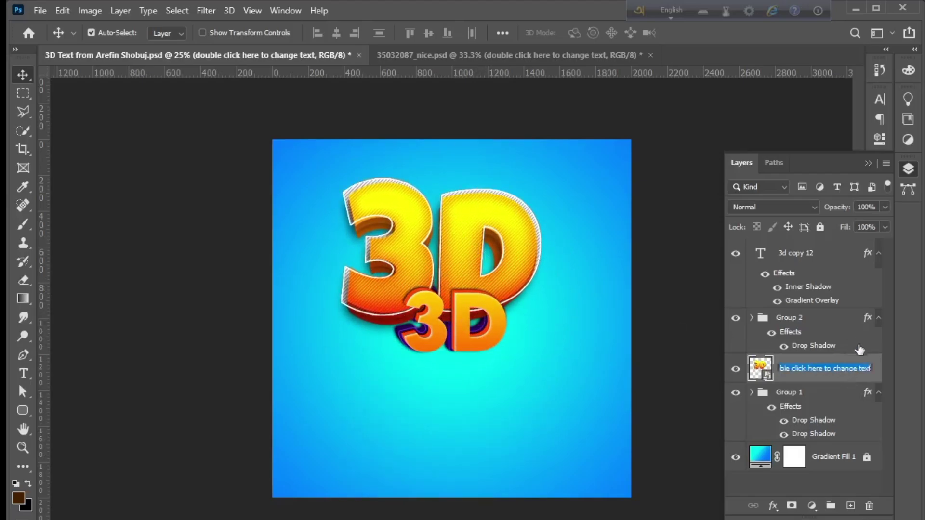
click(864, 381)
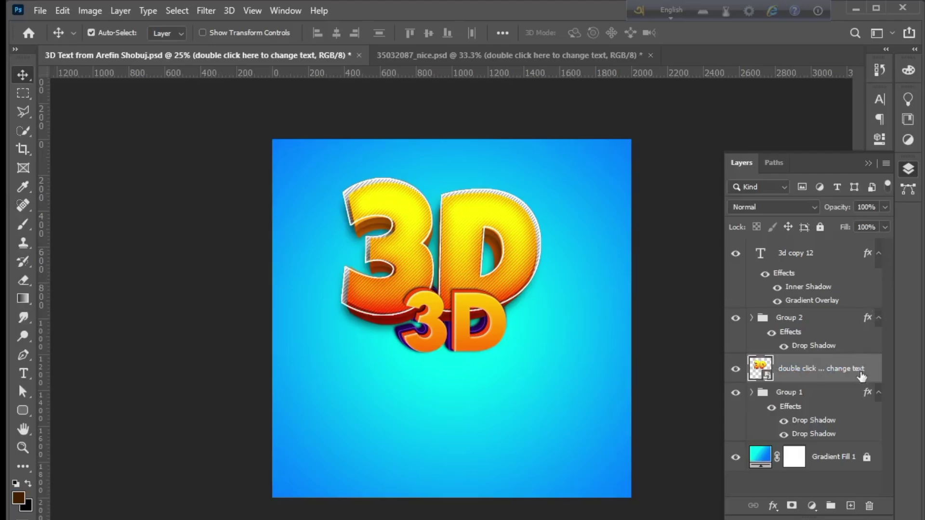
drag(862, 377, 836, 248)
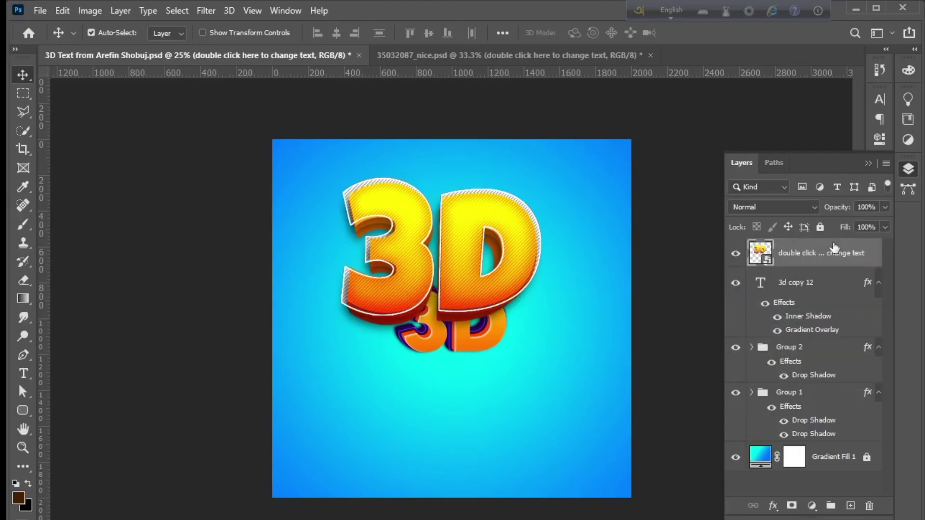